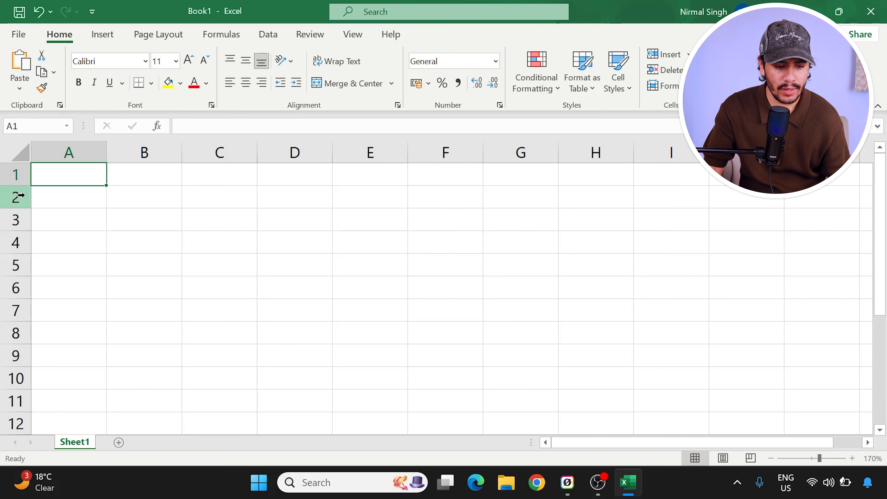
# Step: Enter the column headings S.No. in cell A3 and ID in cell B3
pyautogui.click(92, 199)
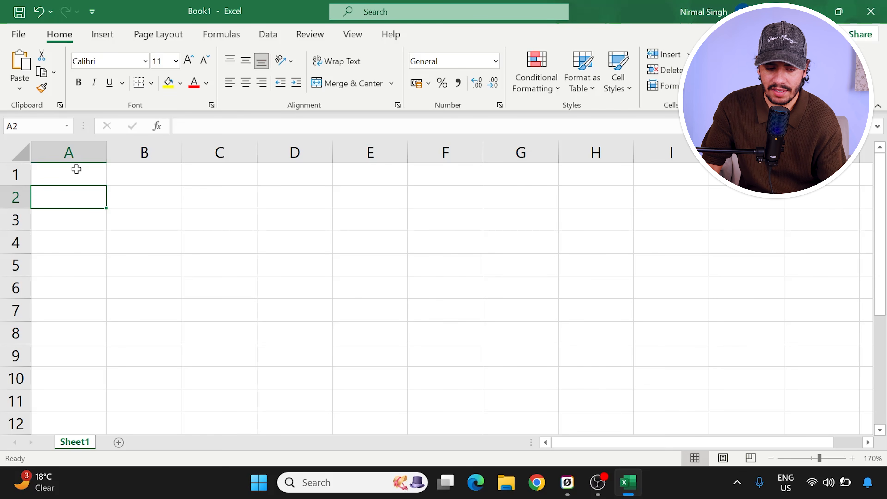
pyautogui.click(66, 220)
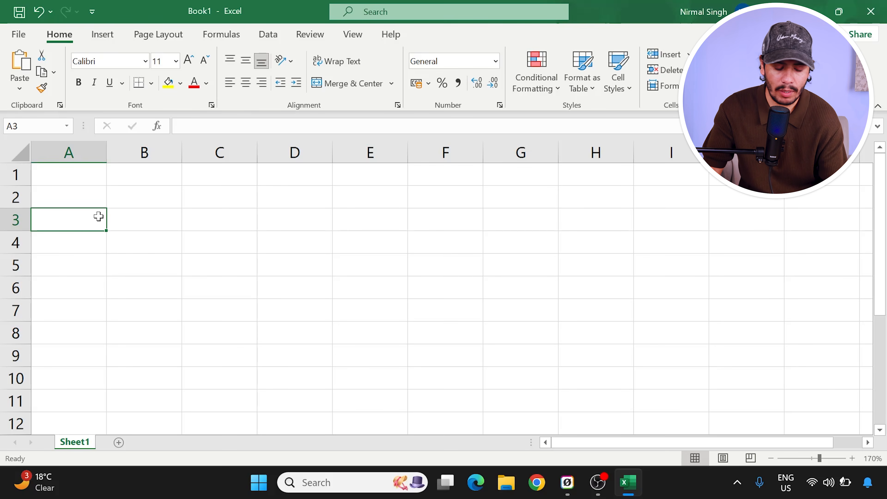
pyautogui.write('S')
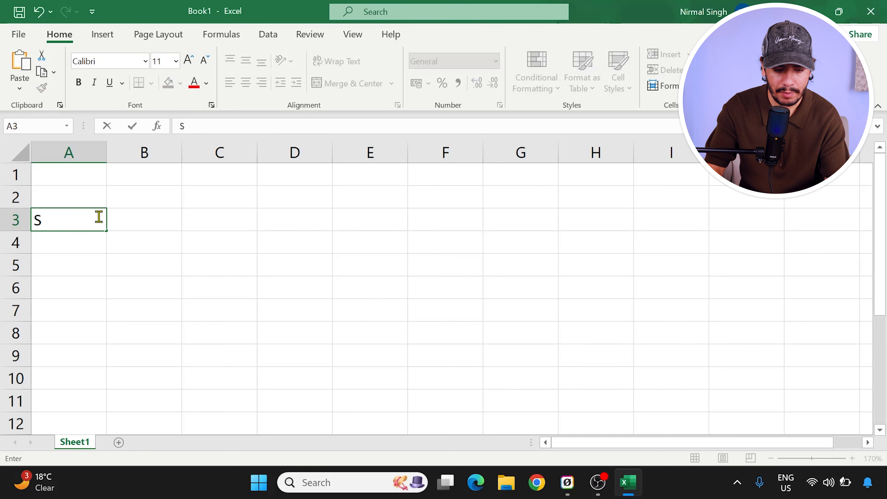
pyautogui.write('.No.')
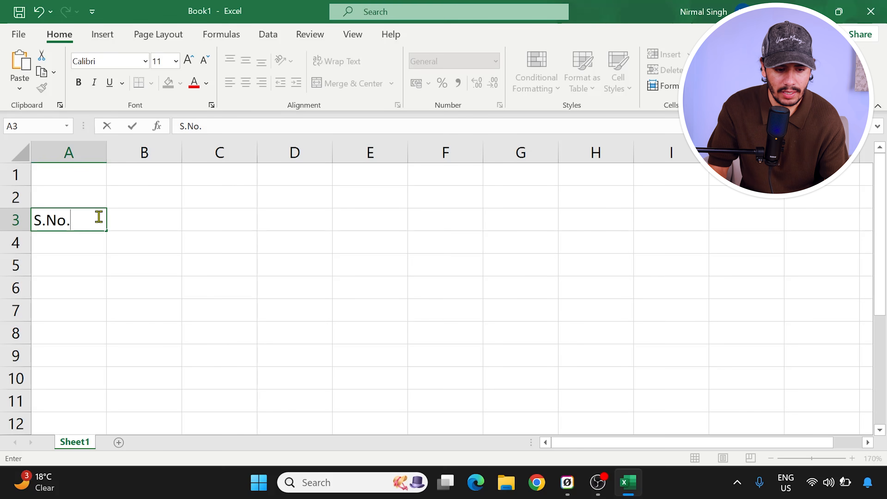
pyautogui.hotkey('ctrl', 'Return')
pyautogui.press('Tab')
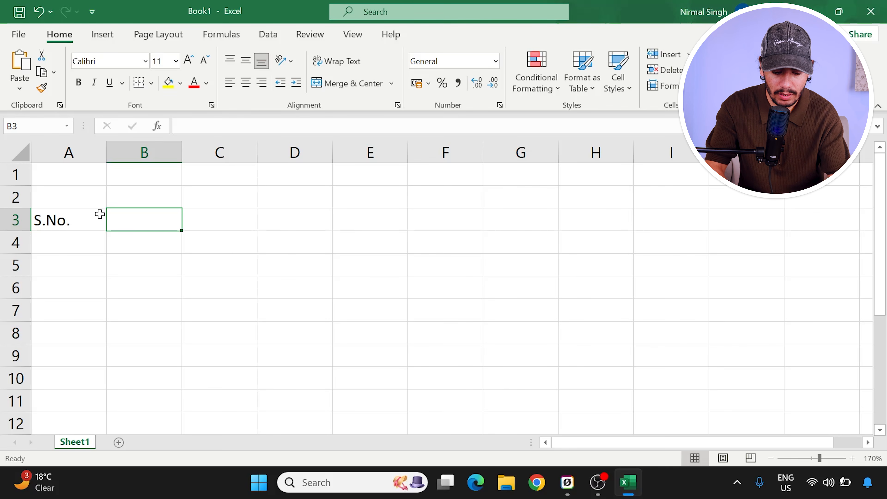
pyautogui.write('ID')
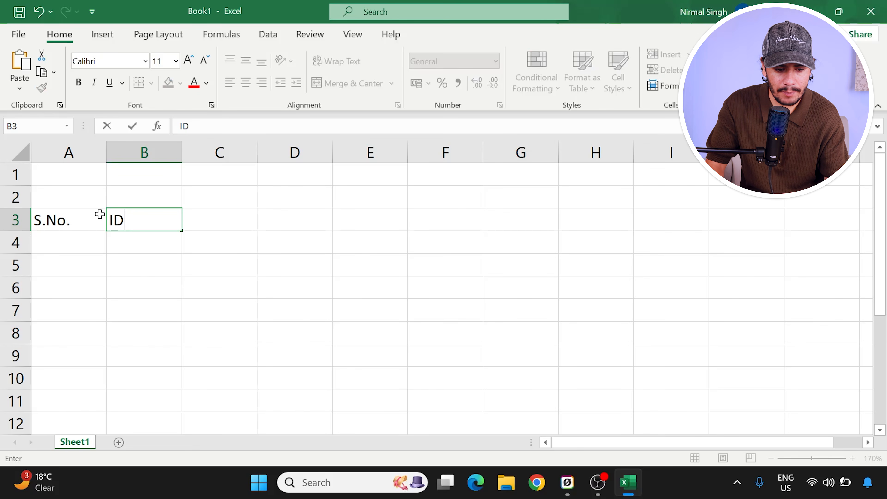
pyautogui.press('Tab')
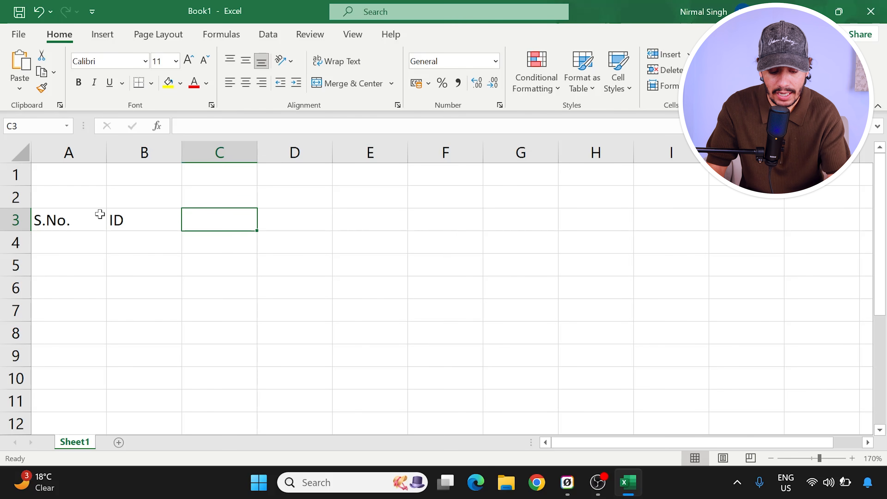
# Step: Add the headings Name in cell C3 and Post in cell D3
pyautogui.write('NAme')
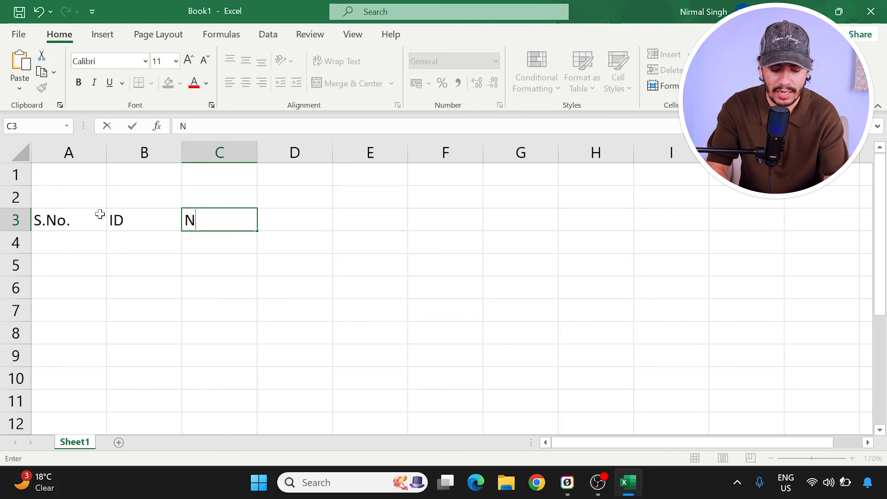
pyautogui.press('BackSpace')
pyautogui.press('BackSpace')
pyautogui.press('BackSpace')
pyautogui.write('ame')
pyautogui.press('Tab')
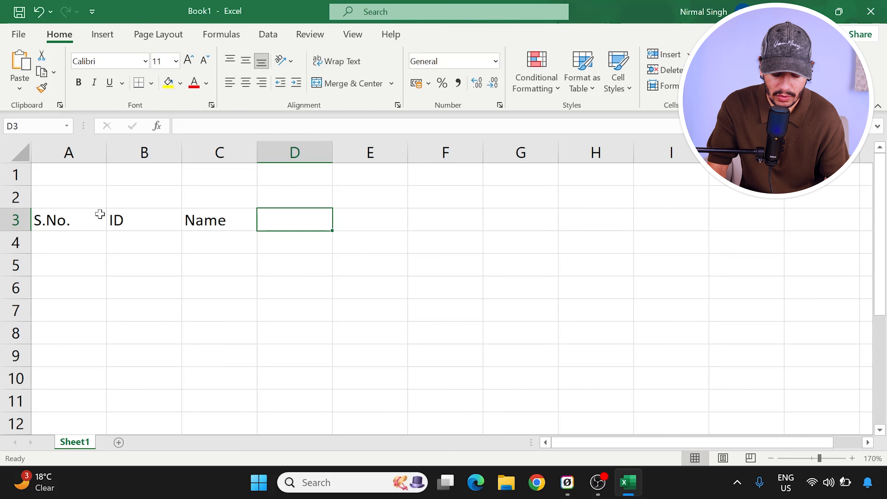
pyautogui.write('Post')
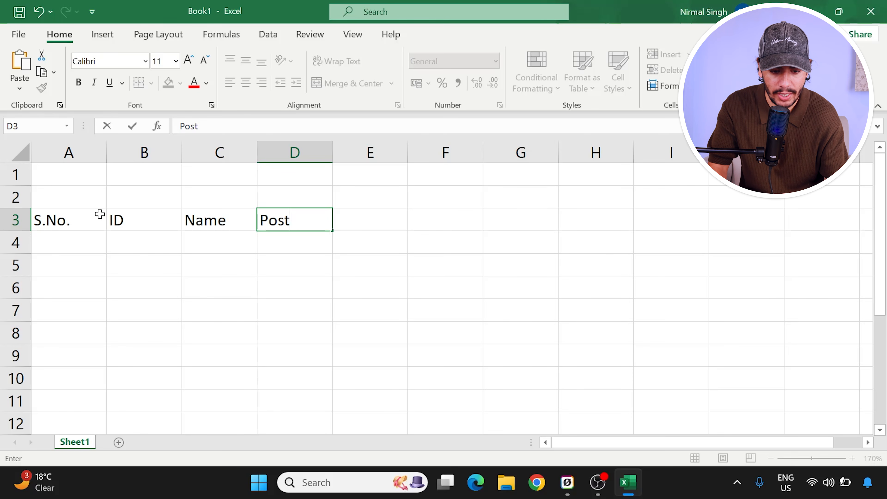
pyautogui.press('Tab')
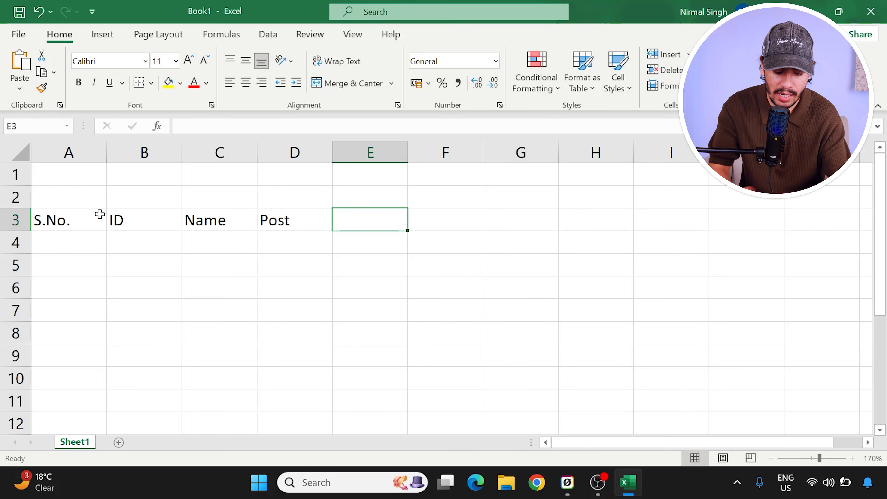
# Step: Enter the heading "Date of Joining" in cell E3 and fit column E's width to the text
pyautogui.write('Date of joining')
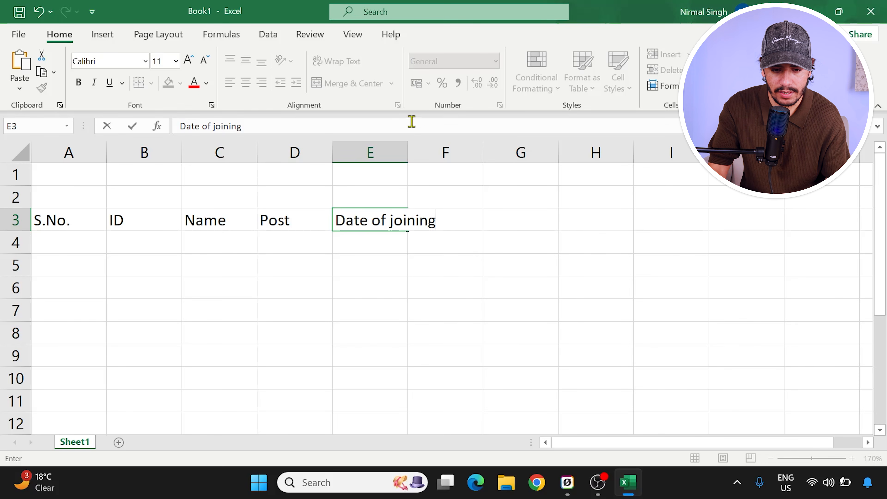
pyautogui.click(400, 261)
pyautogui.click(395, 229)
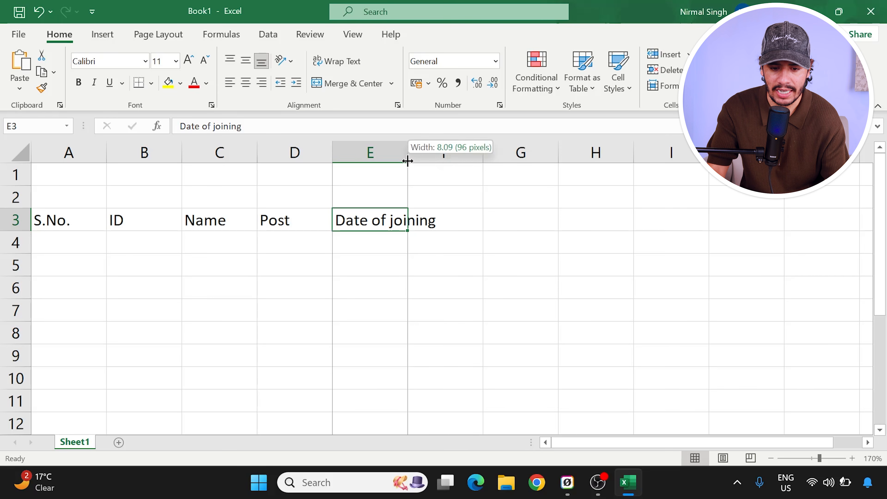
pyautogui.doubleClick(408, 161)
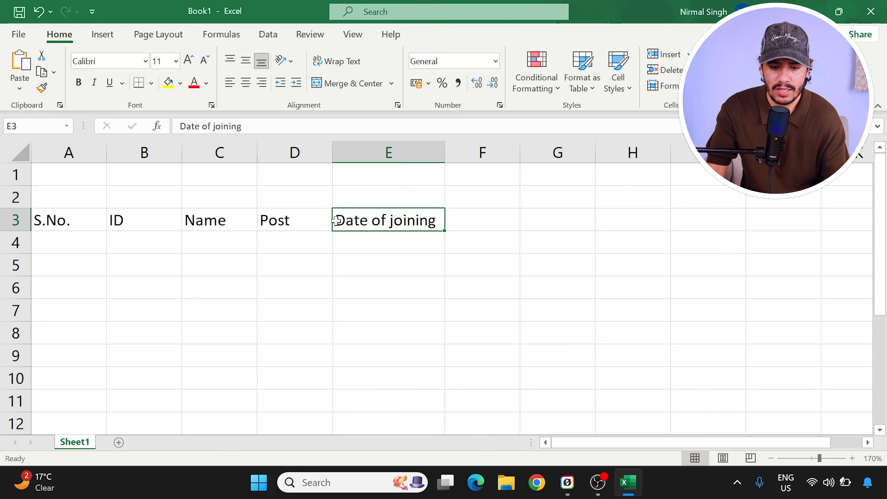
pyautogui.doubleClick(393, 220)
pyautogui.press('BackSpace')
pyautogui.write('J')
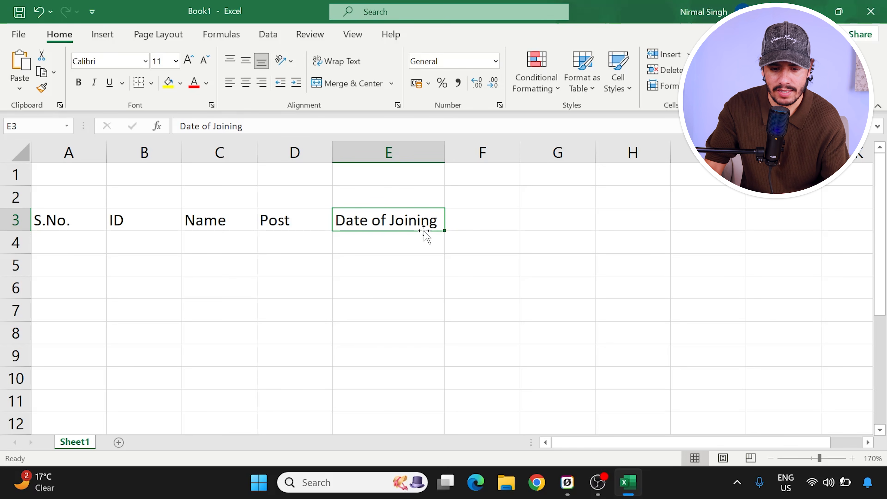
# Step: Enter the heading "Basic Salary" in cell F3 and fit column F's width to the text
pyautogui.click(471, 221)
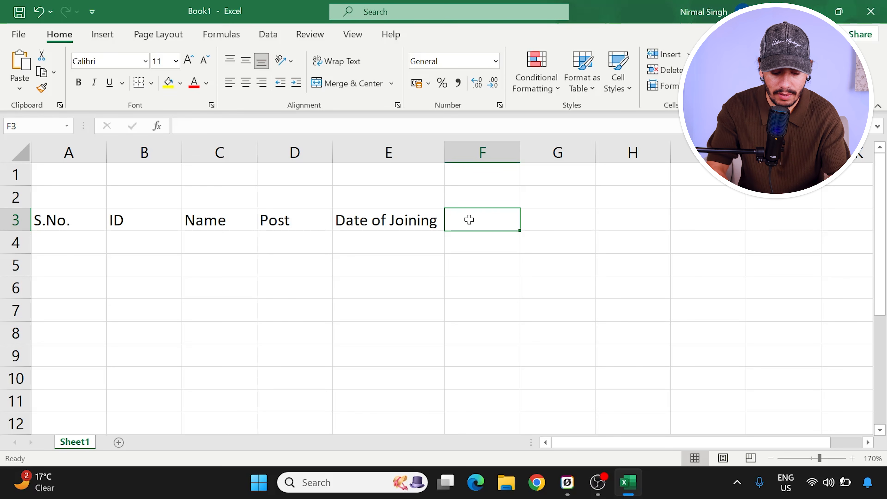
pyautogui.write('Basic s')
pyautogui.press('BackSpace')
pyautogui.write('Salary')
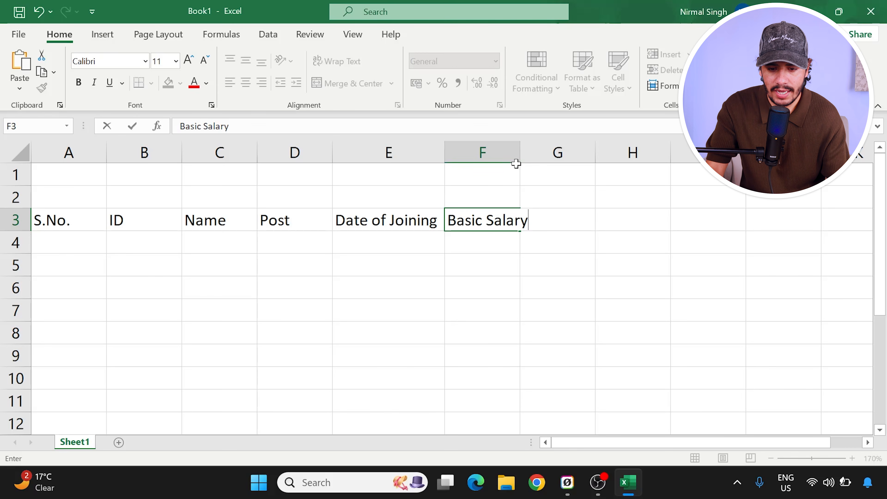
pyautogui.click(516, 155)
pyautogui.doubleClick(519, 154)
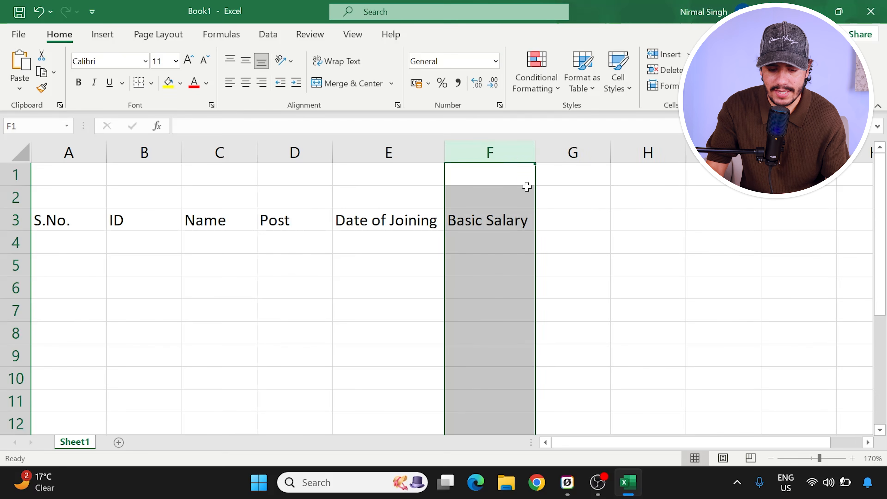
# Step: Enter the heading "Earnings" in cell G3, next to Basic Salary
pyautogui.click(543, 223)
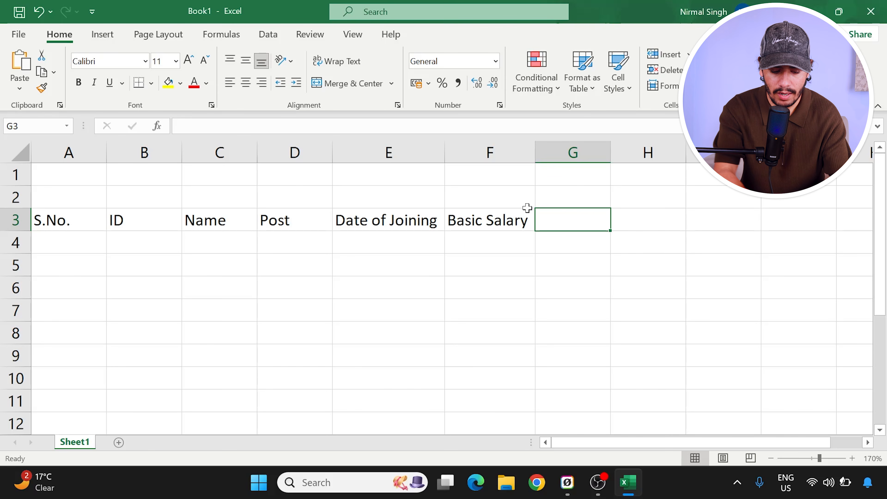
pyautogui.write('Earnings')
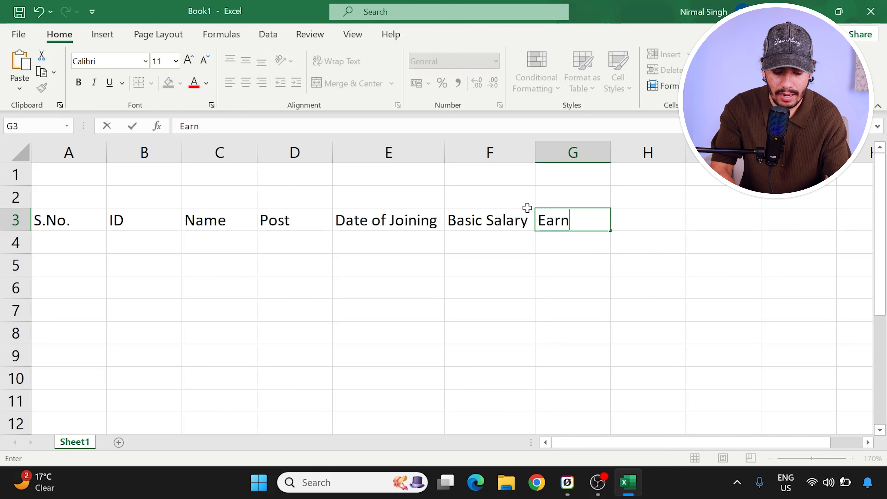
pyautogui.click(530, 240)
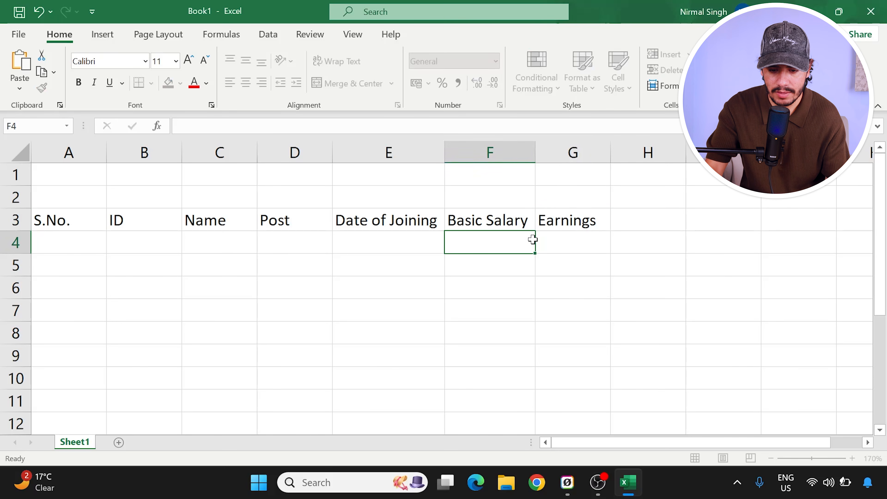
pyautogui.click(568, 218)
# Step: Enter the subheading "Allowences" in cell G4 below Earnings and fit column G's width to it
pyautogui.click(569, 245)
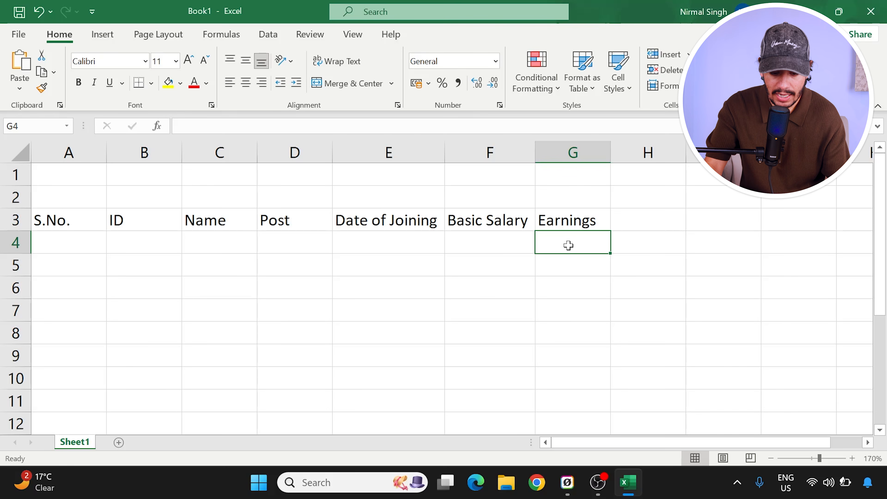
pyautogui.write('Al')
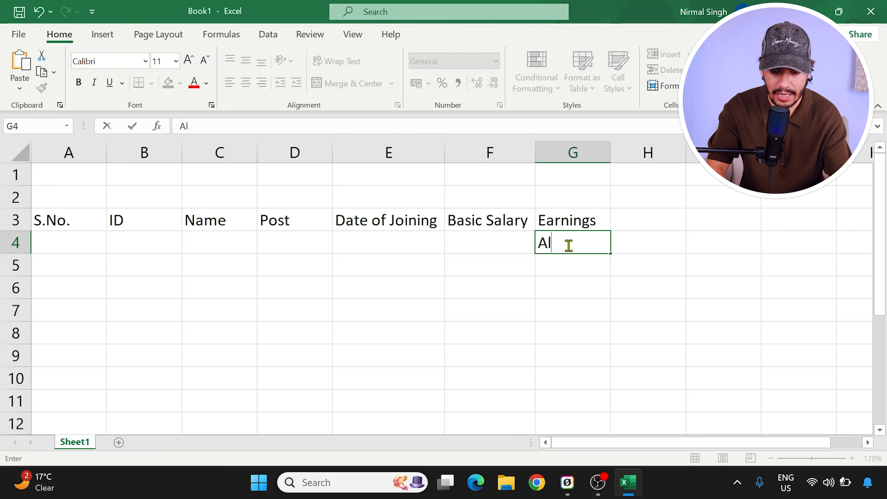
pyautogui.write('lowen')
pyautogui.write('ces')
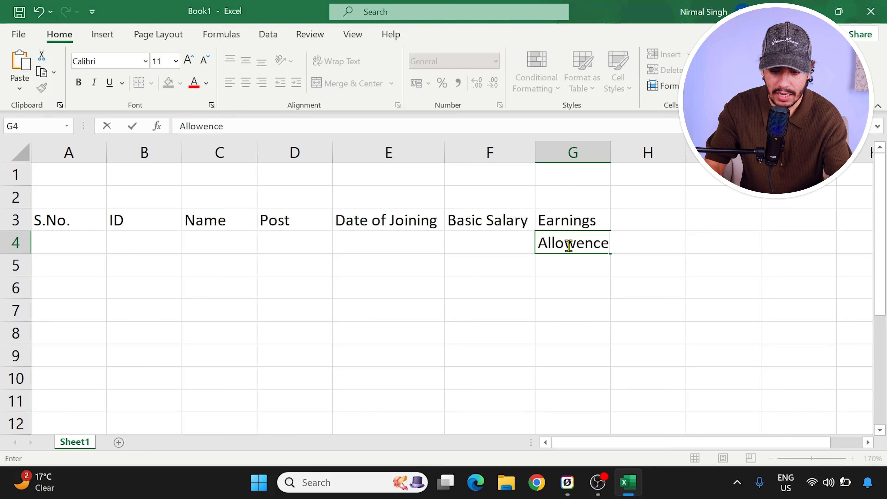
pyautogui.click(560, 274)
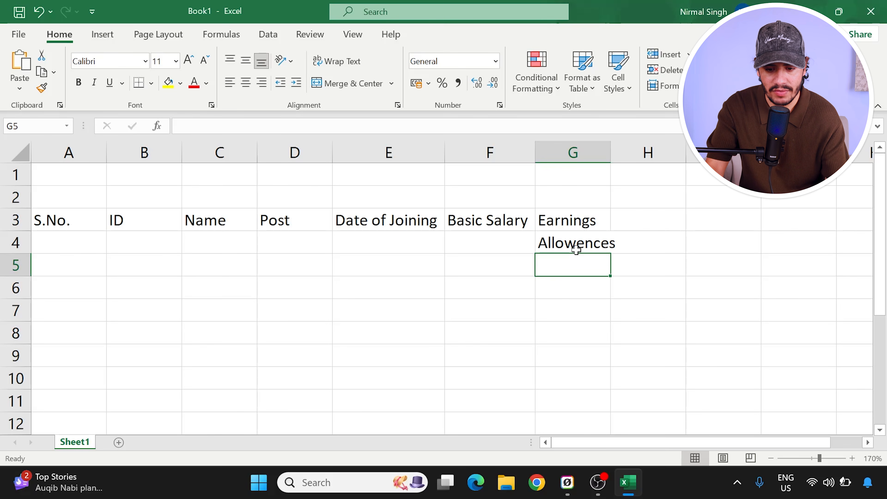
pyautogui.doubleClick(610, 152)
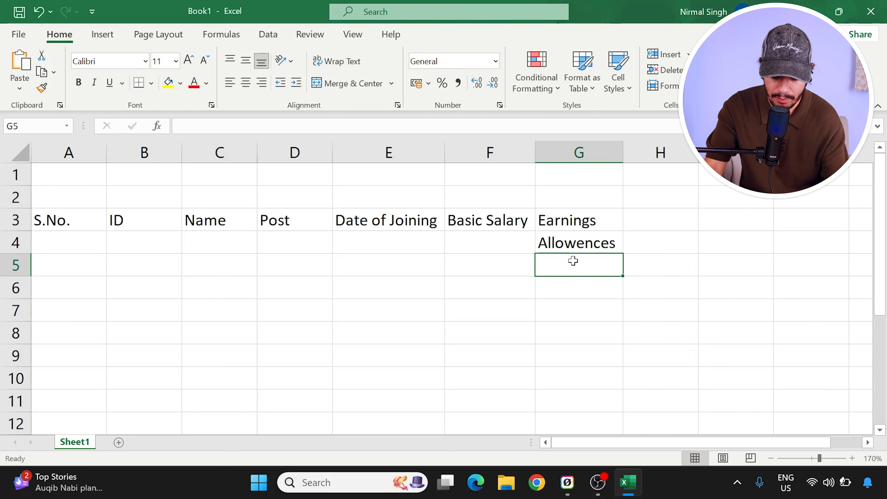
# Step: Enter the allowance subheadings HRA, DA and TA in cells G5, H5 and I5
pyautogui.write('HRa')
pyautogui.press('BackSpace')
pyautogui.write('A')
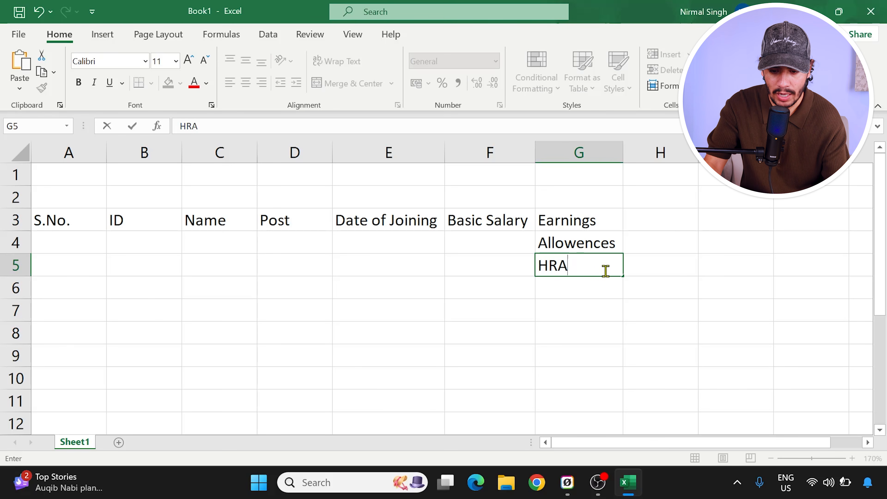
pyautogui.click(628, 270)
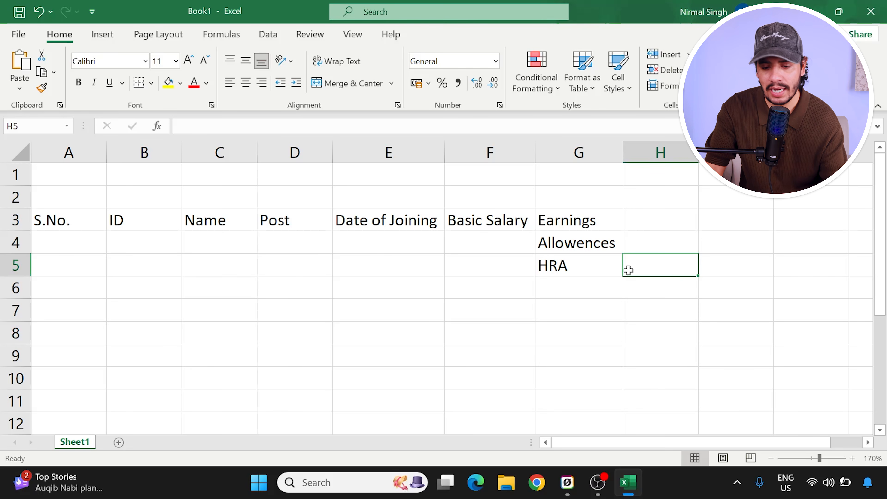
pyautogui.click(590, 267)
pyautogui.click(671, 265)
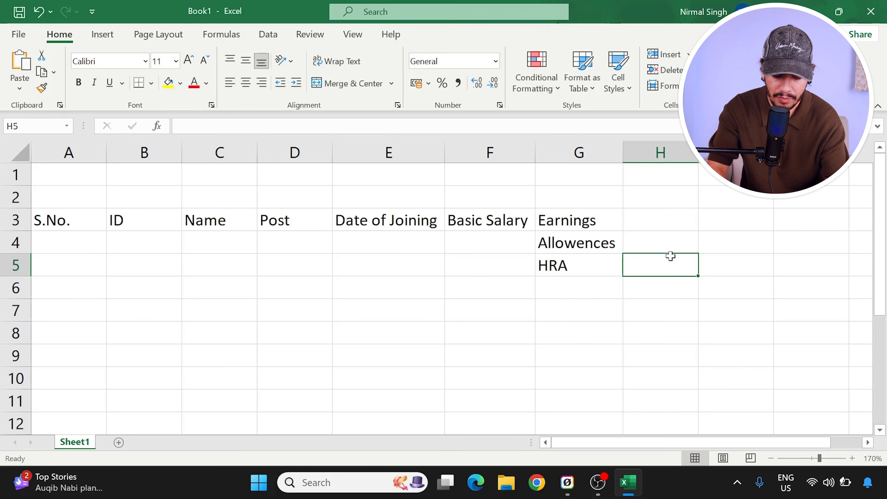
pyautogui.write('DA')
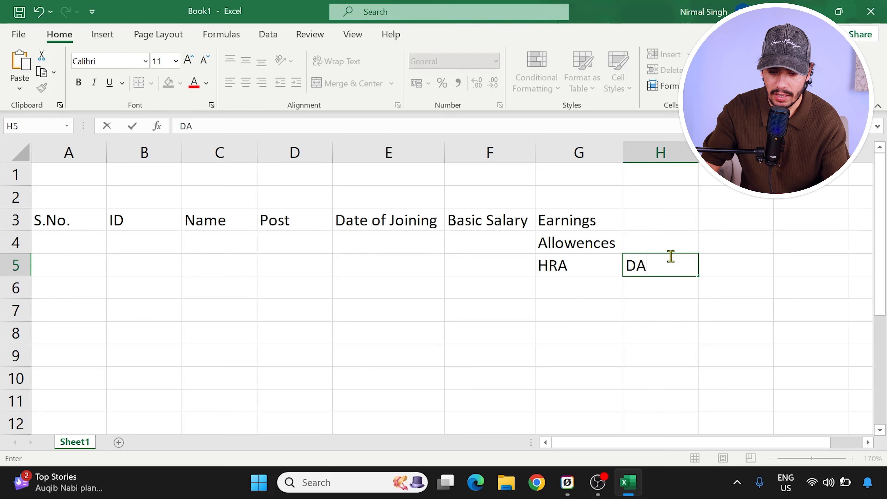
pyautogui.press('Tab')
pyautogui.write('TA')
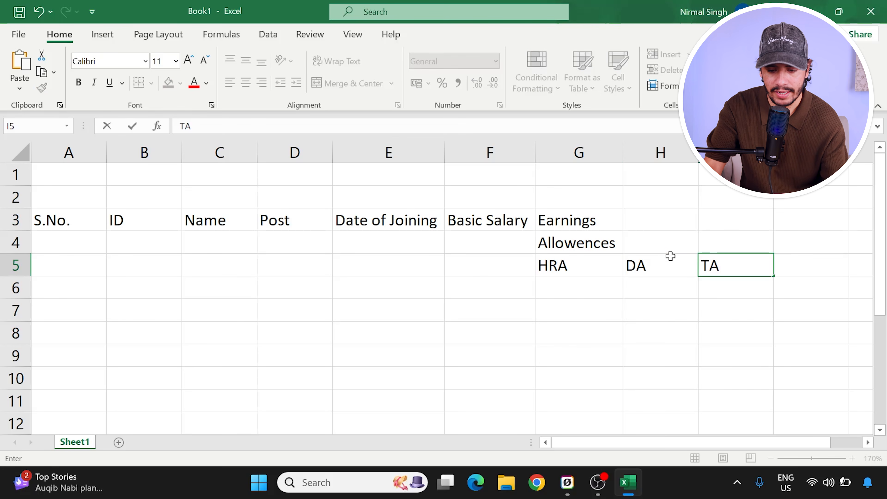
pyautogui.click(540, 264)
pyautogui.click(623, 263)
pyautogui.click(718, 263)
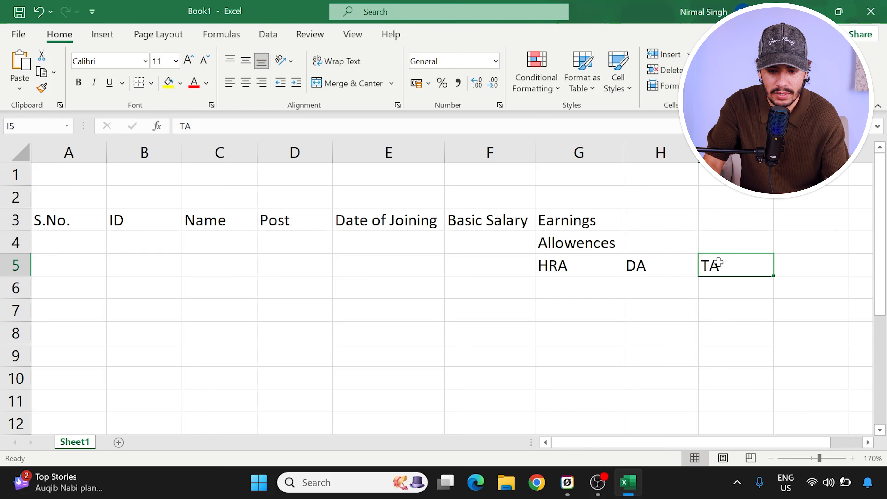
pyautogui.click(575, 217)
pyautogui.click(574, 242)
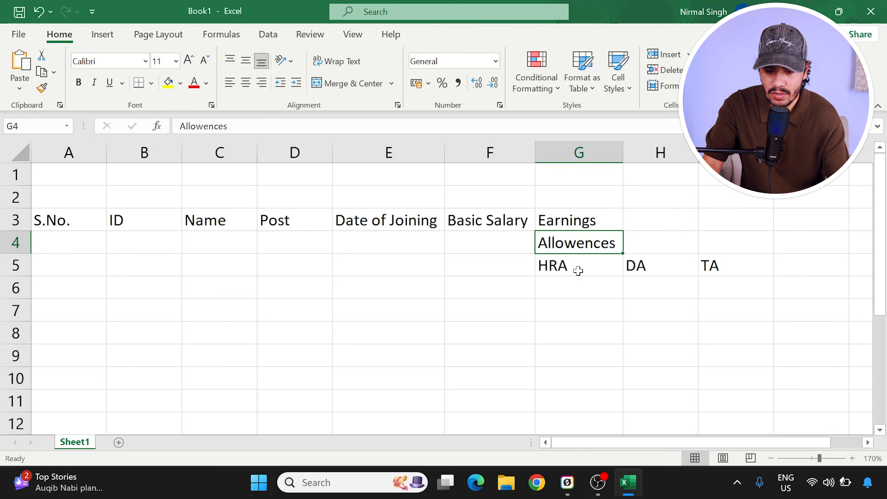
pyautogui.click(703, 266)
# Step: Enter the subheading "Gross Salary" in cell J4 and fit column J's width to the text
pyautogui.moveTo(728, 443); pyautogui.dragTo(776, 450)
pyautogui.click(705, 217)
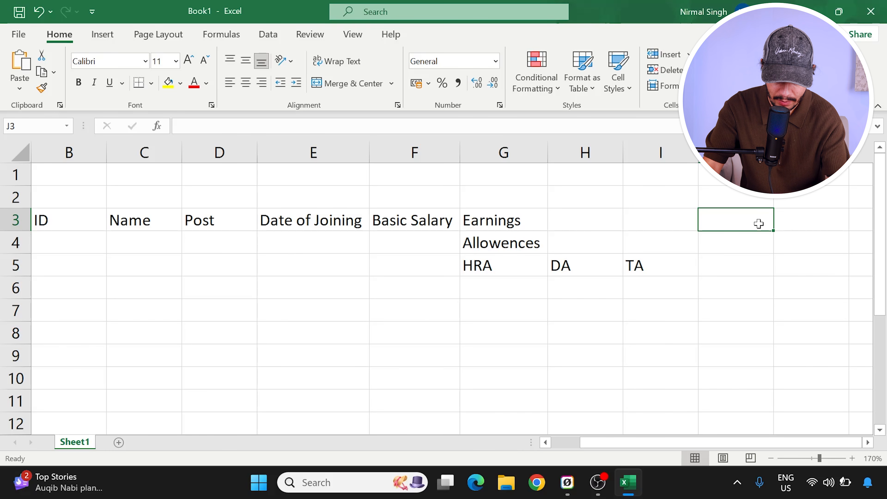
pyautogui.click(748, 246)
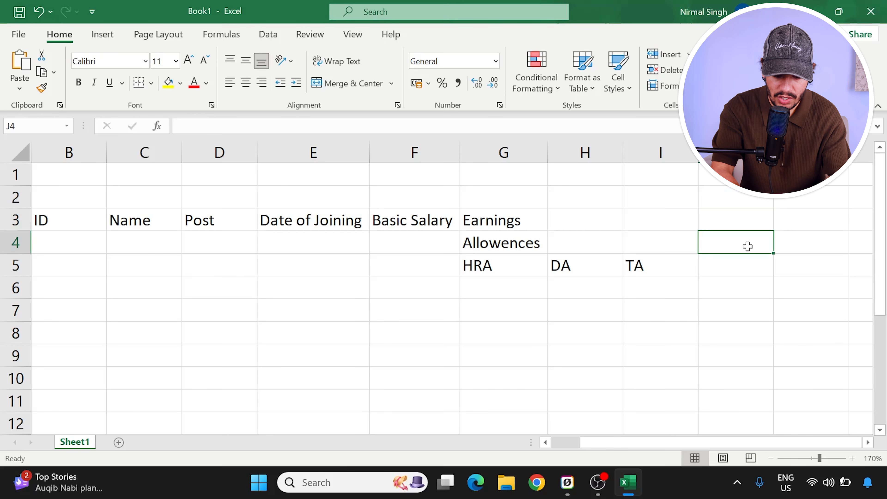
pyautogui.write('Gross ')
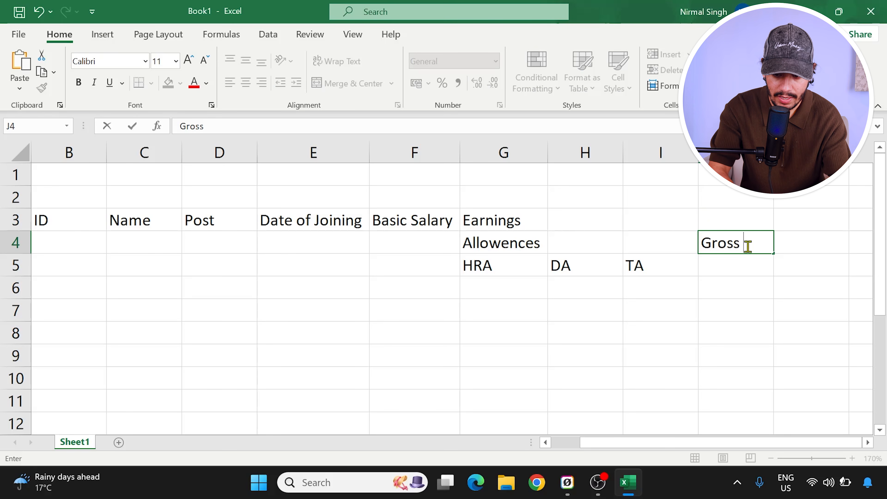
pyautogui.write('Sala')
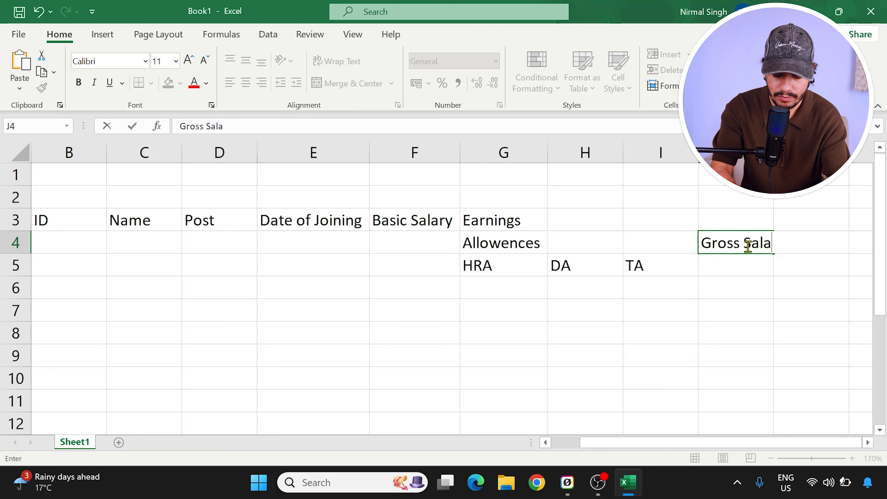
pyautogui.write('ry')
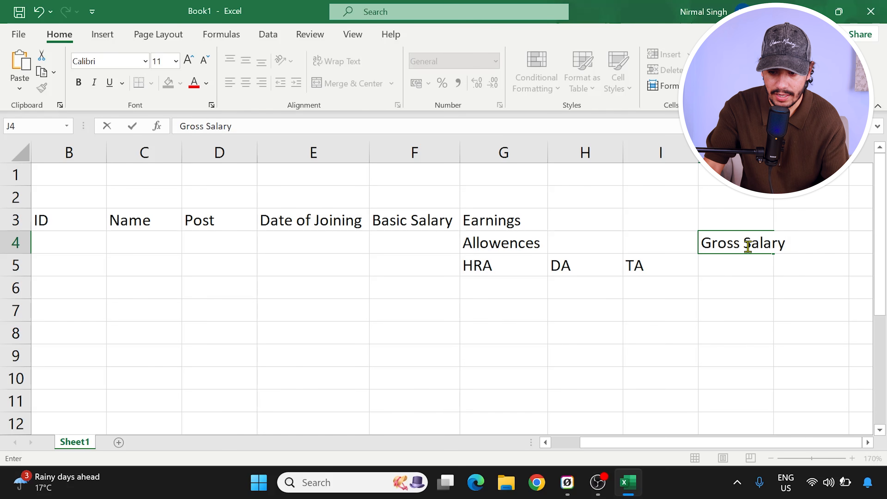
pyautogui.click(775, 152)
pyautogui.doubleClick(773, 152)
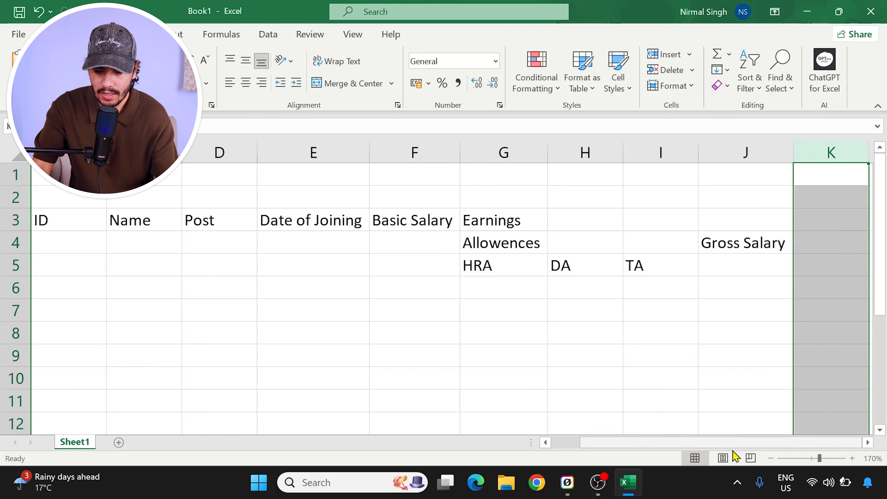
# Step: Enter the heading "Duductions" in cell L3 and fit column L's width to the text
pyautogui.click(869, 443)
pyautogui.click(869, 443)
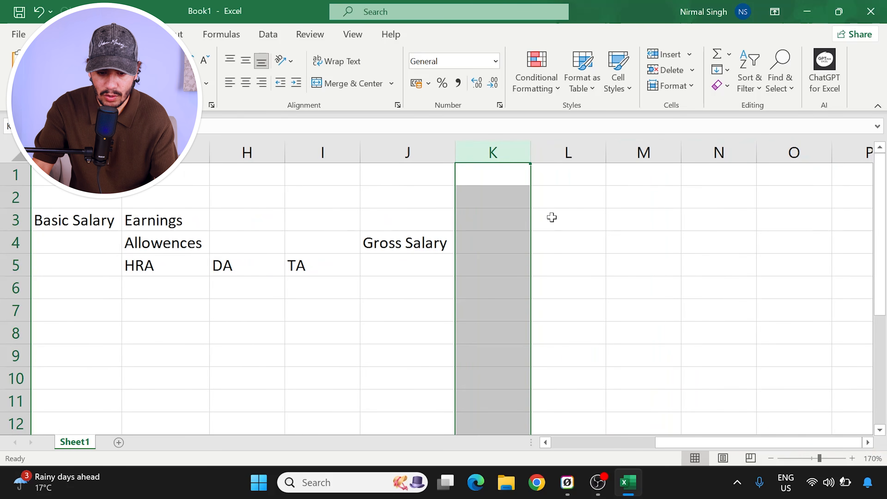
pyautogui.click(565, 206)
pyautogui.click(567, 225)
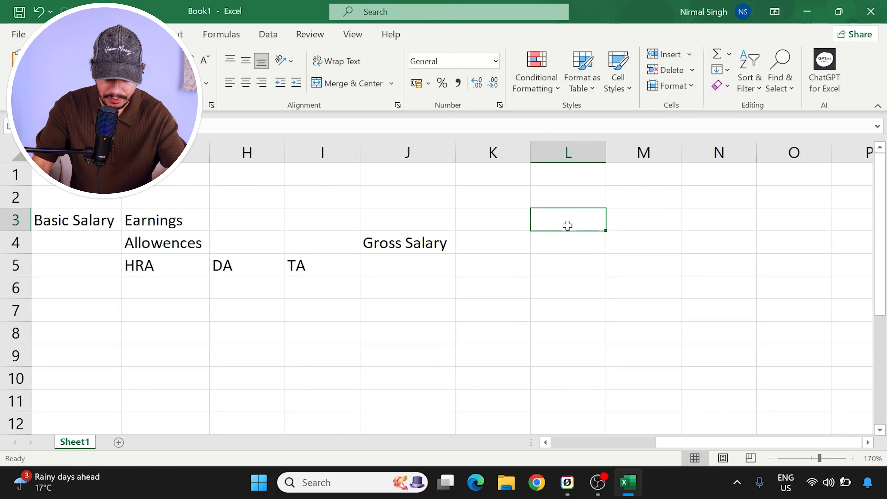
pyautogui.doubleClick(567, 225)
pyautogui.write('Dudu')
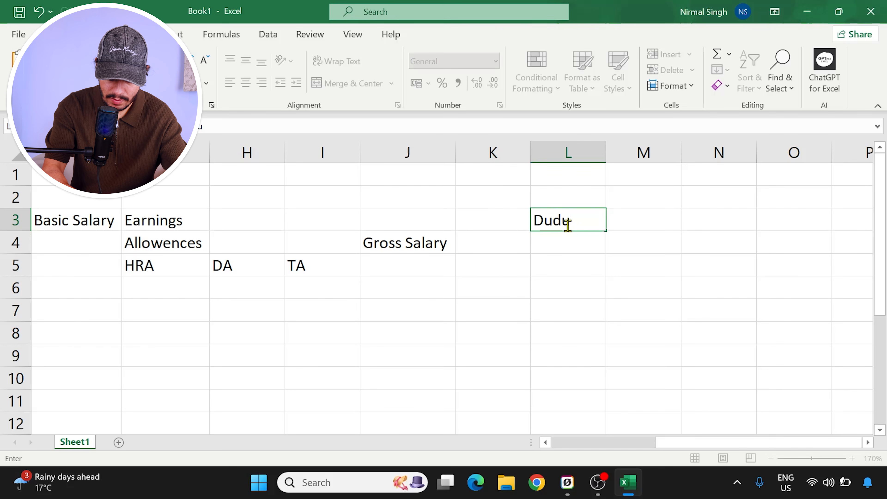
pyautogui.write('ctions')
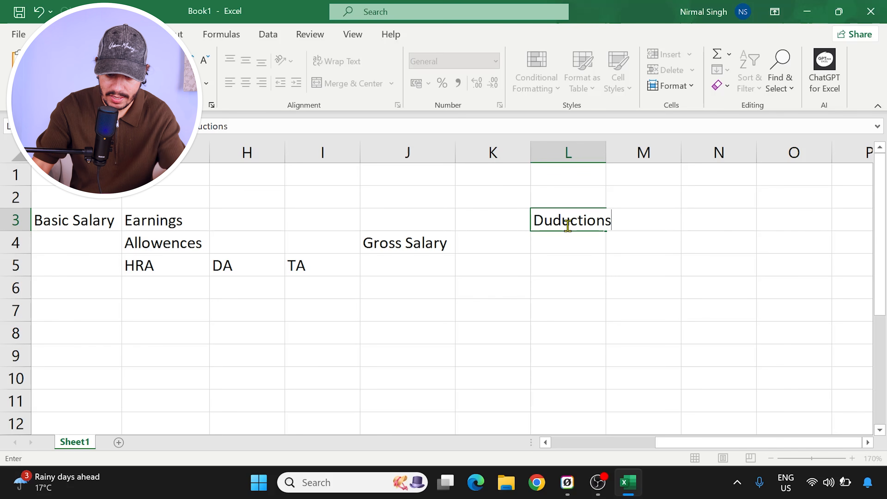
pyautogui.doubleClick(607, 156)
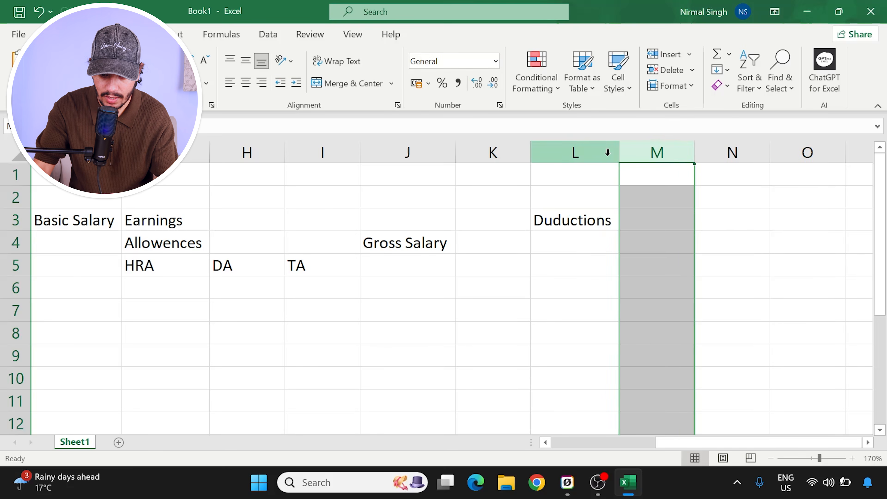
pyautogui.click(570, 226)
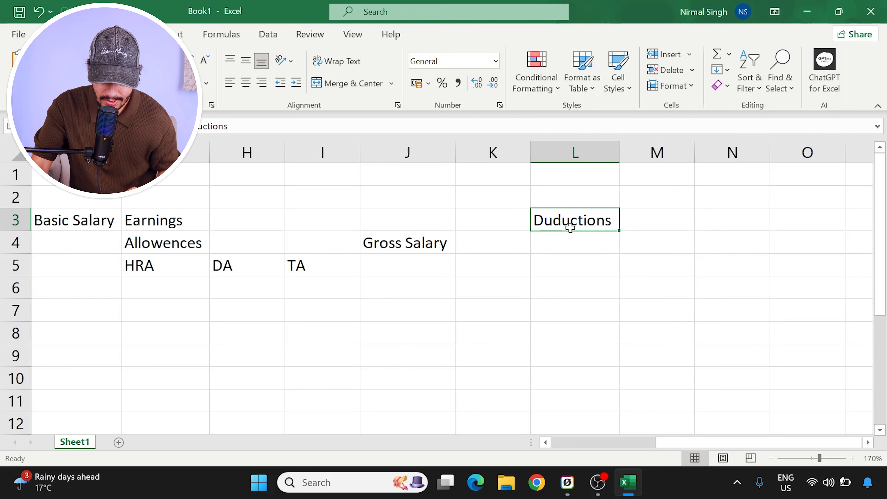
# Step: Enter the deduction subheadings EPF and TDS in cells L5 and M5
pyautogui.click(563, 240)
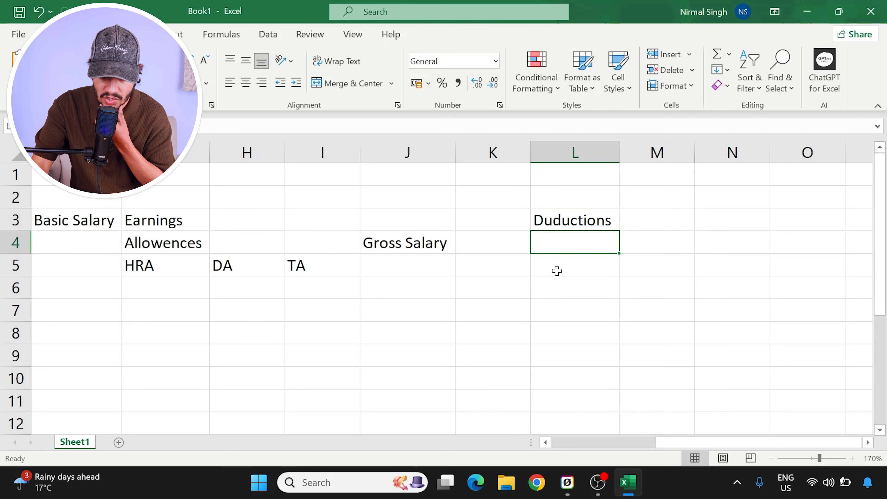
pyautogui.click(568, 271)
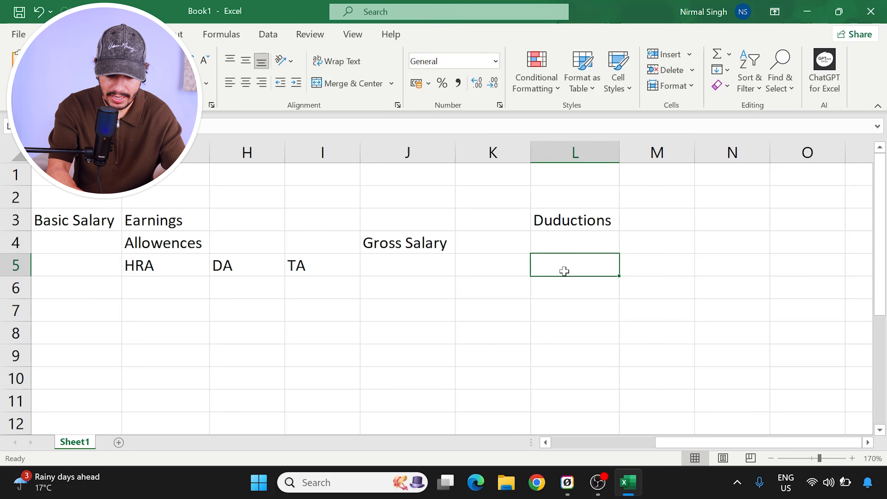
pyautogui.write('EPF')
pyautogui.press('Tab')
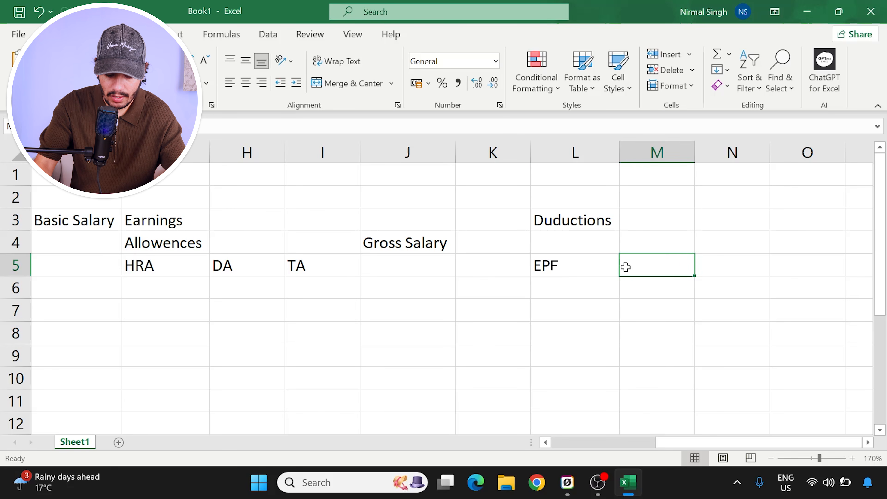
pyautogui.write('TDS')
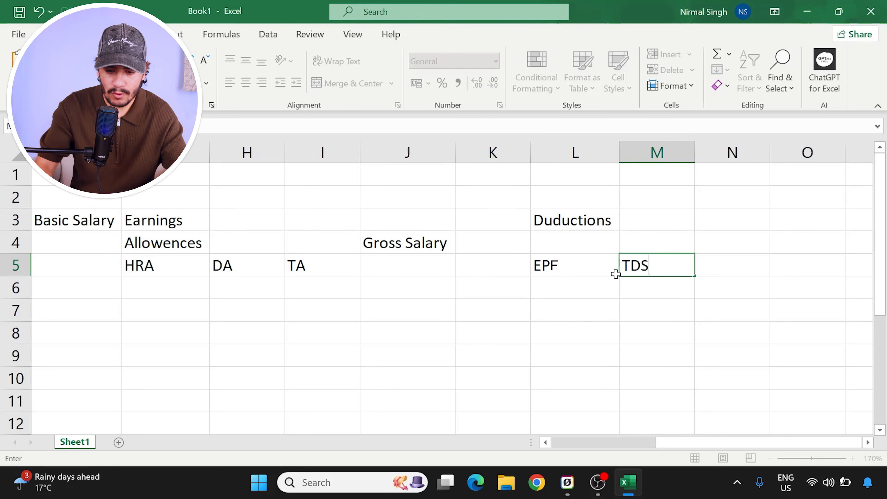
pyautogui.click(604, 280)
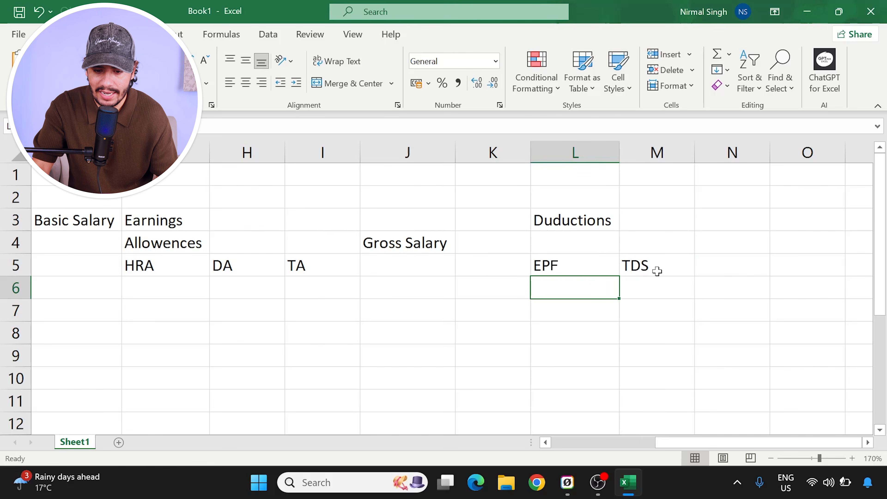
# Step: Review the Basic Salary heading, the allowance subheadings HRA, DA and TA, and the deduction subheadings EPF and TDS
pyautogui.click(153, 272)
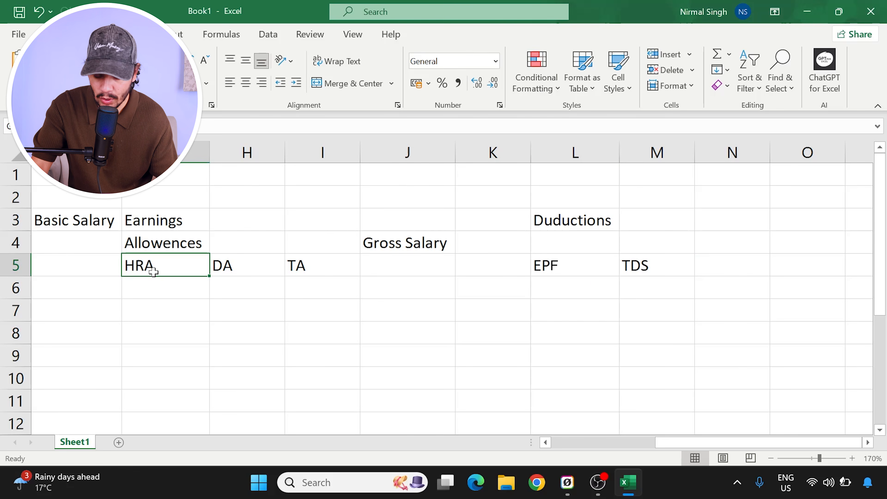
pyautogui.click(111, 238)
pyautogui.click(105, 220)
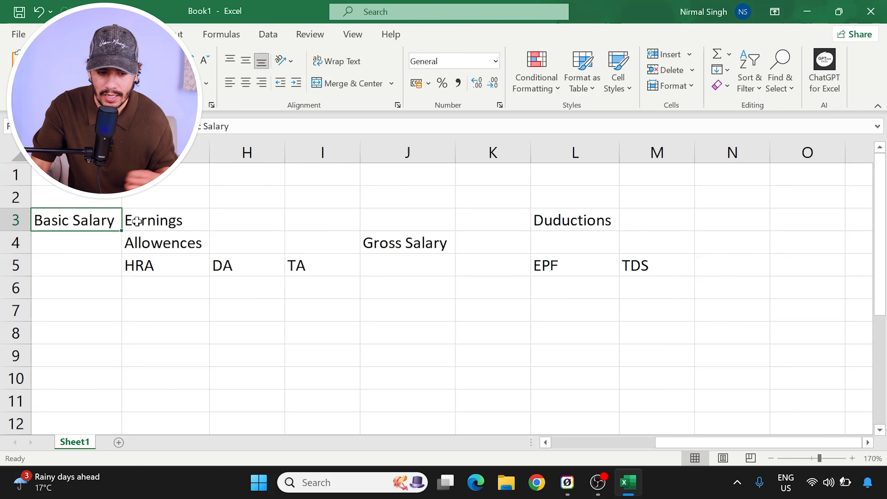
pyautogui.click(162, 262)
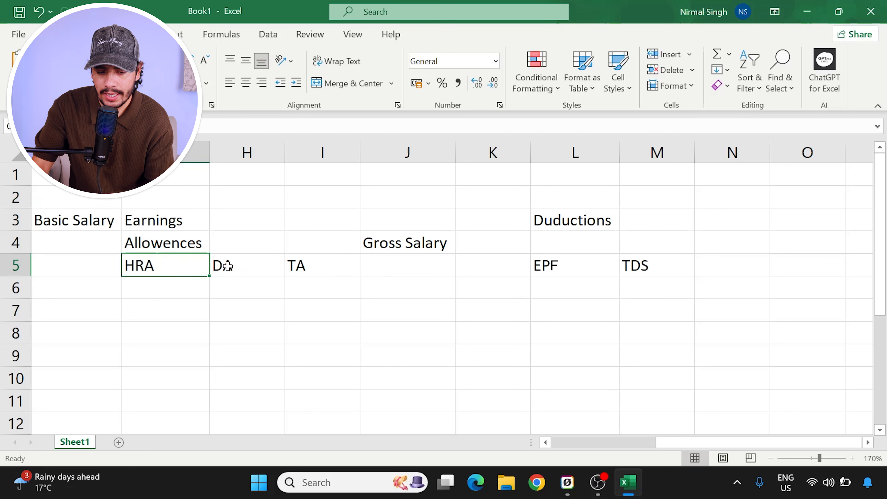
pyautogui.click(241, 264)
pyautogui.click(304, 265)
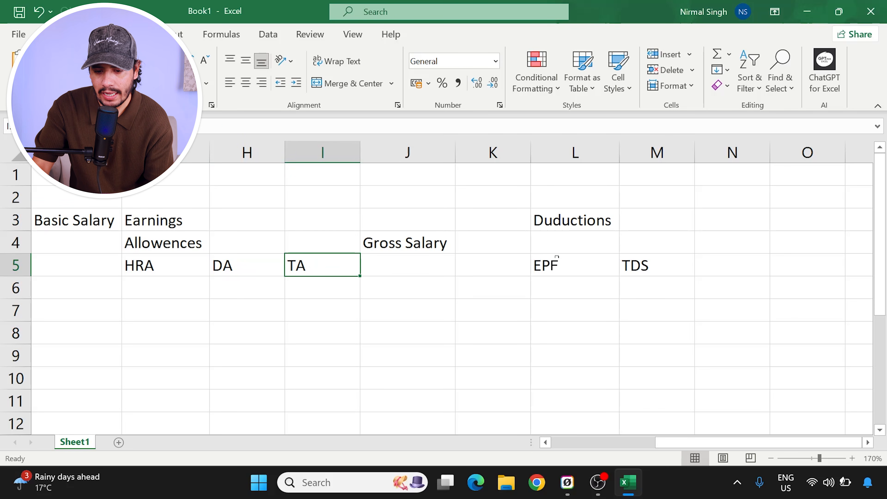
pyautogui.click(557, 258)
pyautogui.click(655, 267)
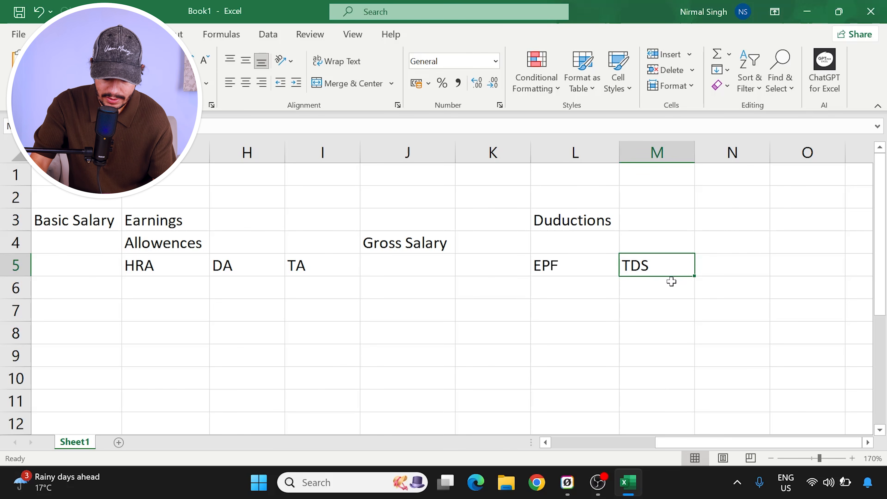
# Step: Enter the heading "Total Duductions" in cell N3 and fit column N's width to the text
pyautogui.click(728, 224)
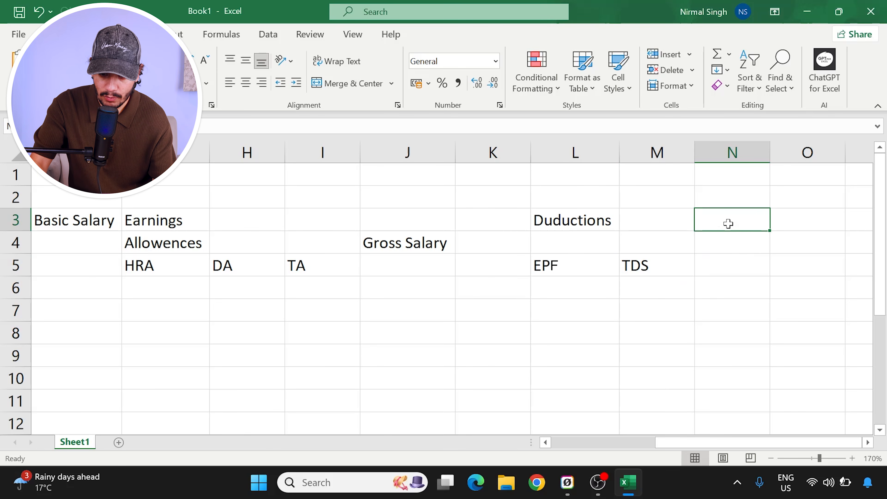
pyautogui.write('T')
pyautogui.write('os')
pyautogui.write('tal Duductions')
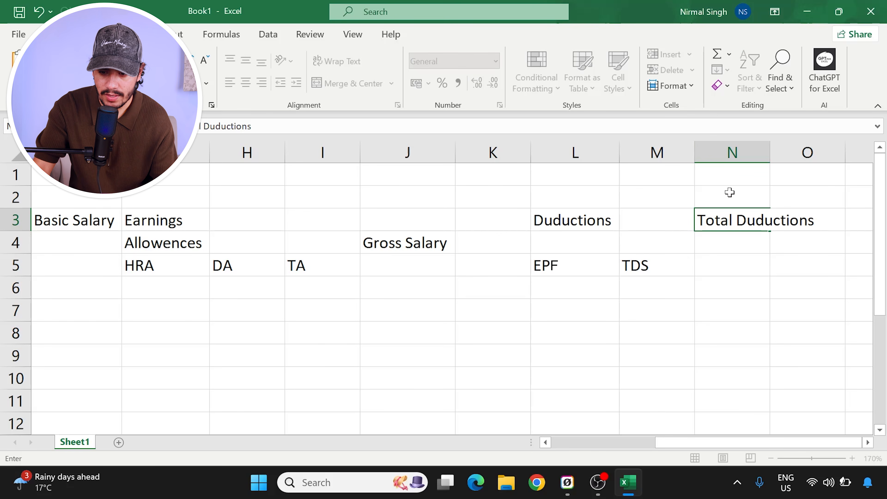
pyautogui.doubleClick(770, 158)
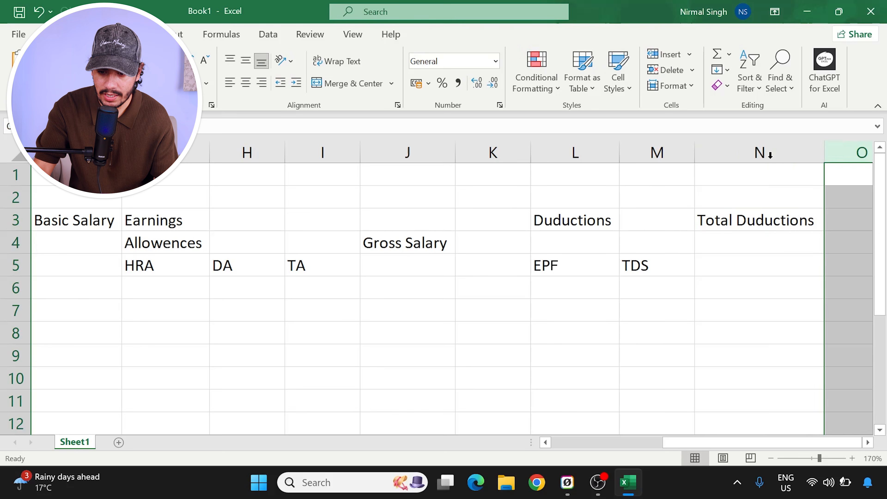
pyautogui.click(762, 247)
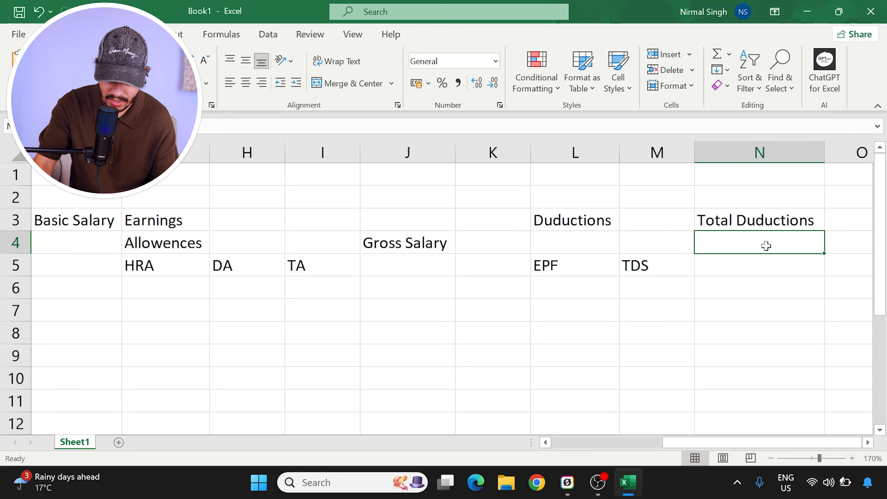
# Step: Enter the heading "Net Salary" in cell O3 and fit column O's width to the text
pyautogui.hscroll(2, 871, 448)
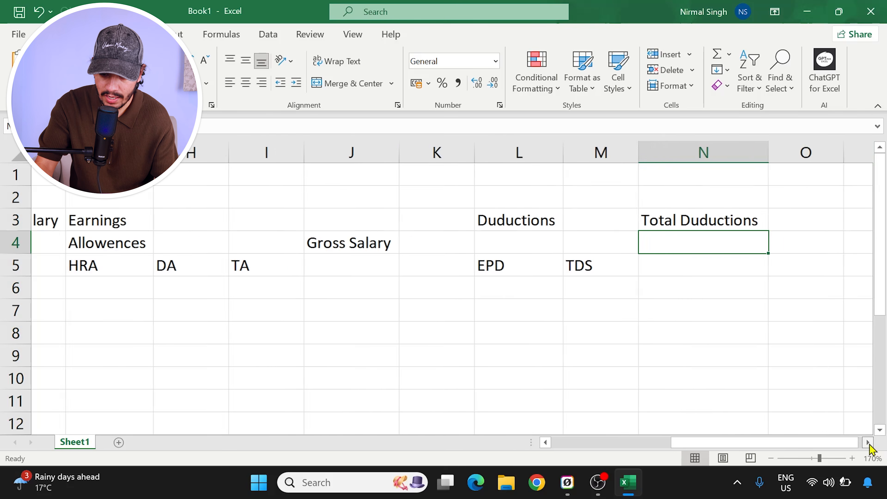
pyautogui.click(666, 213)
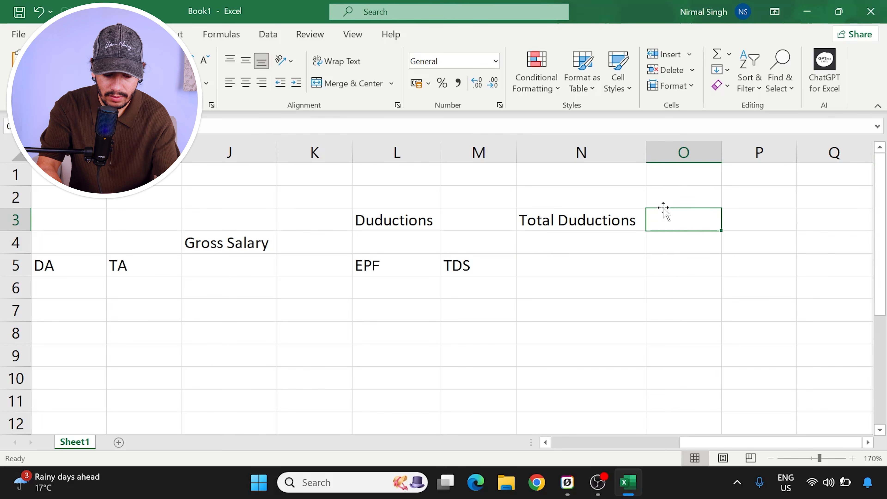
pyautogui.write('Net Salary')
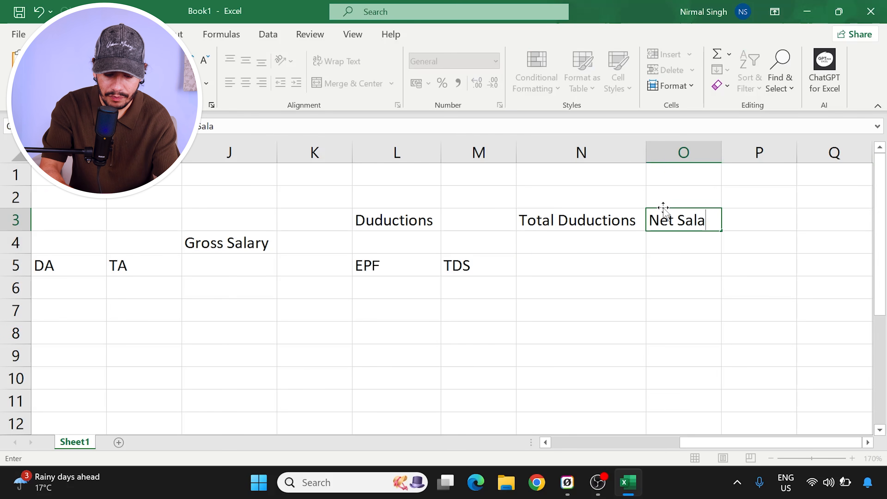
pyautogui.click(715, 149)
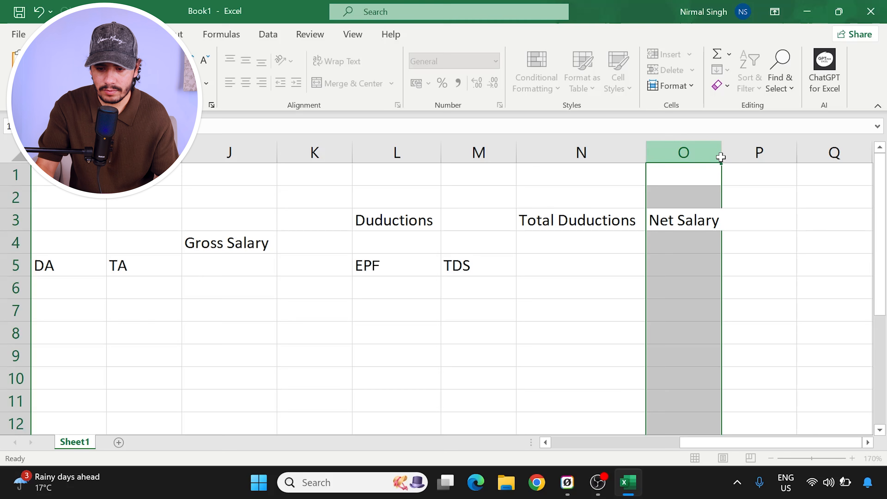
pyautogui.doubleClick(722, 153)
pyautogui.click(698, 224)
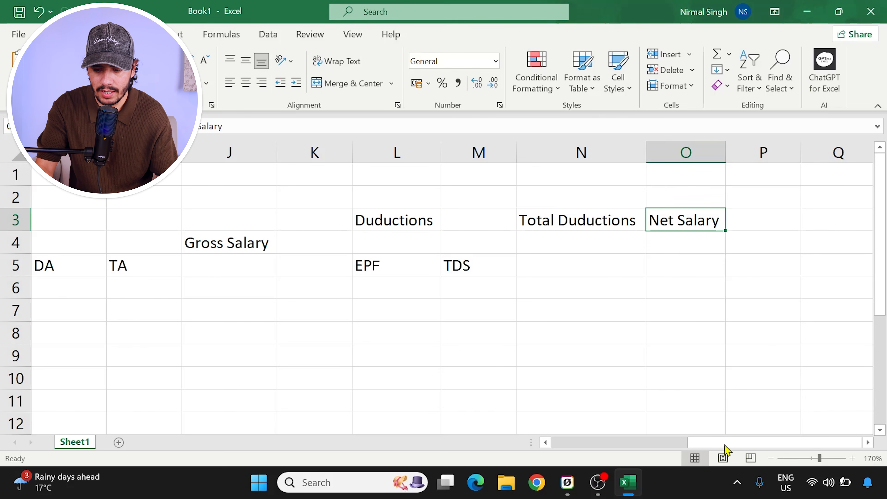
# Step: Examine the complete heading block in rows 3 to 5, from S.No. in column A to Net Salary in column O
pyautogui.click(811, 460)
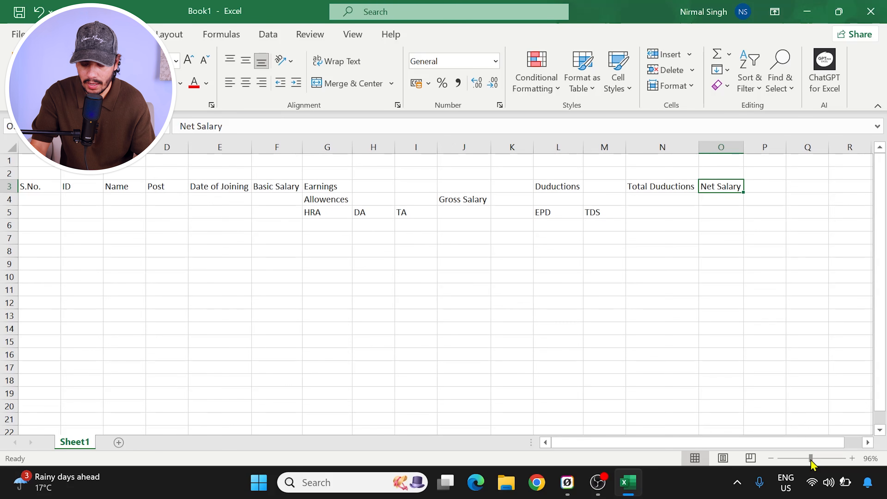
pyautogui.moveTo(26, 188); pyautogui.dragTo(699, 207)
pyautogui.moveTo(699, 207); pyautogui.dragTo(718, 213)
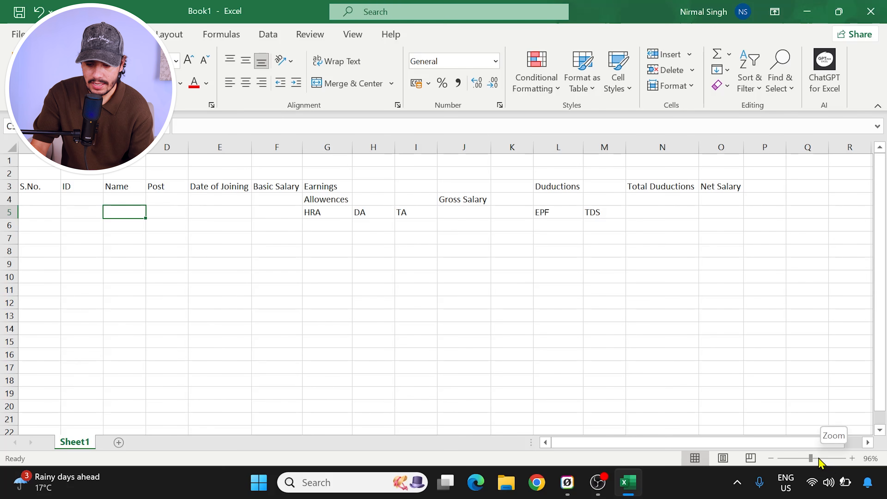
pyautogui.click(852, 458)
pyautogui.click(852, 459)
pyautogui.click(852, 458)
pyautogui.click(852, 459)
pyautogui.click(852, 459)
pyautogui.click(852, 459)
pyautogui.click(853, 458)
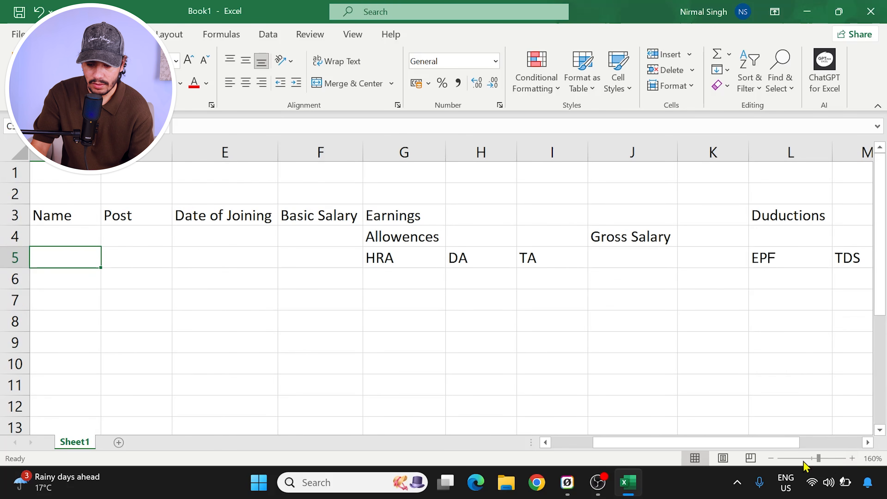
pyautogui.moveTo(596, 443); pyautogui.dragTo(550, 449)
pyautogui.click(53, 215)
pyautogui.click(84, 279)
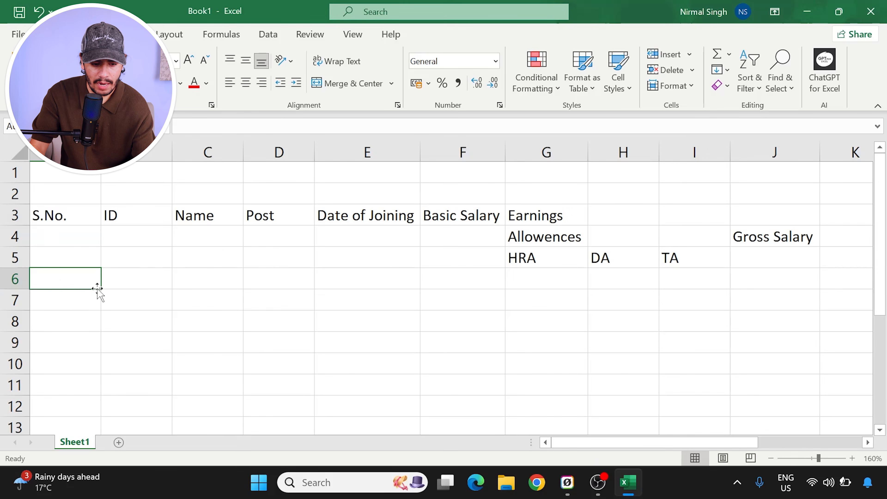
# Step: Enter the serial numbers 1 and 2 in cells A6 and A7 under the S.No. heading
pyautogui.click(68, 240)
pyautogui.moveTo(68, 214); pyautogui.dragTo(679, 258)
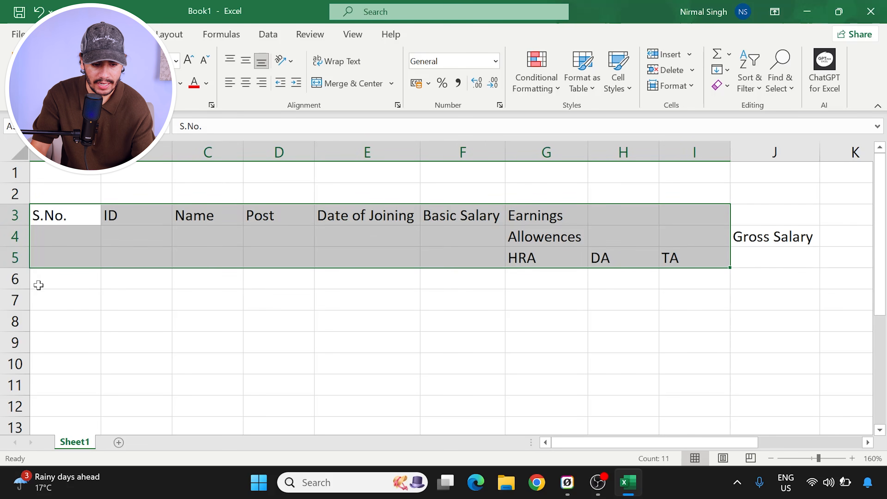
pyautogui.click(63, 284)
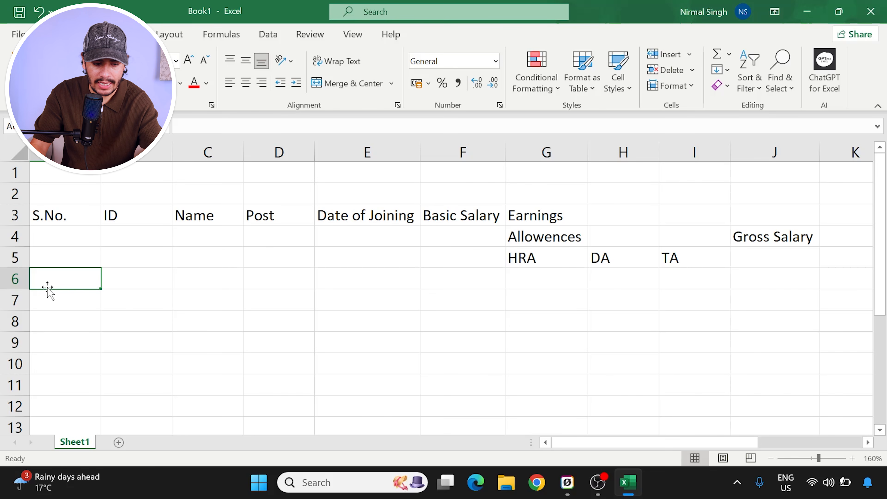
pyautogui.write('1')
pyautogui.press('Return')
pyautogui.write('2')
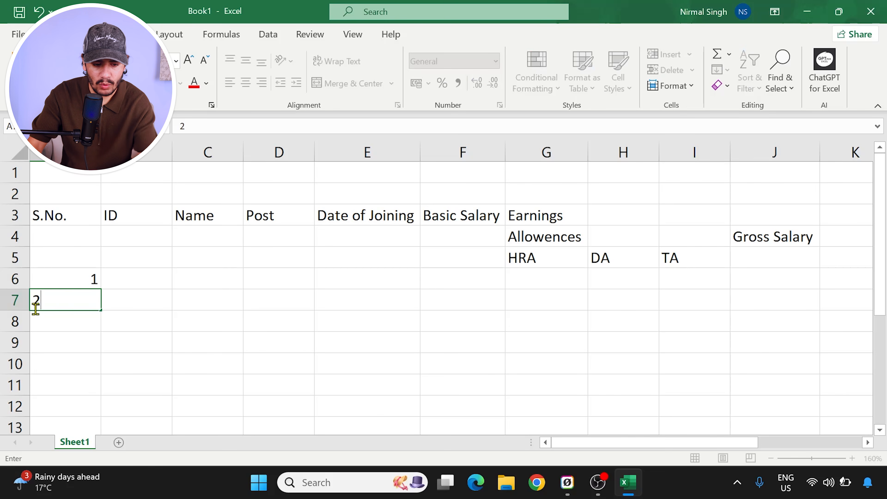
pyautogui.press('Return')
# Step: Extend the serial number series from A6:A7 down to 10 in cell A15
pyautogui.moveTo(885, 321); pyautogui.dragTo(886, 342)
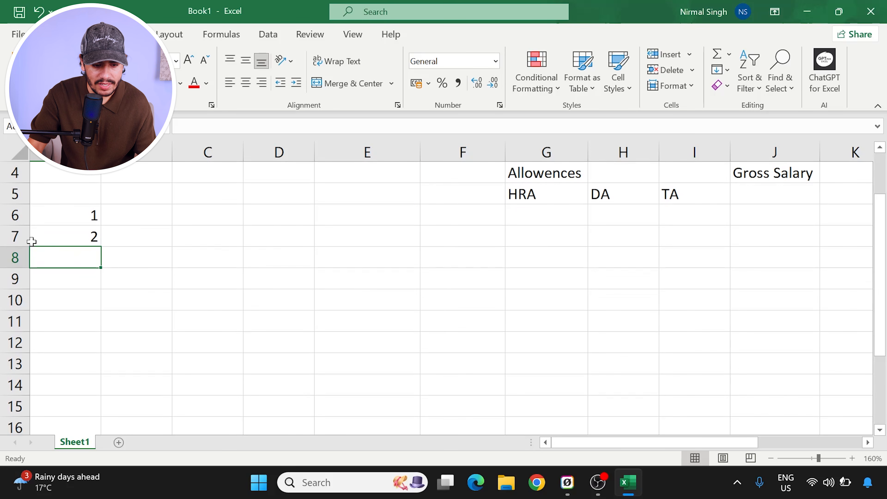
pyautogui.scroll(-1, 68, 224)
pyautogui.scroll(1, 68, 223)
pyautogui.moveTo(74, 218); pyautogui.dragTo(93, 234)
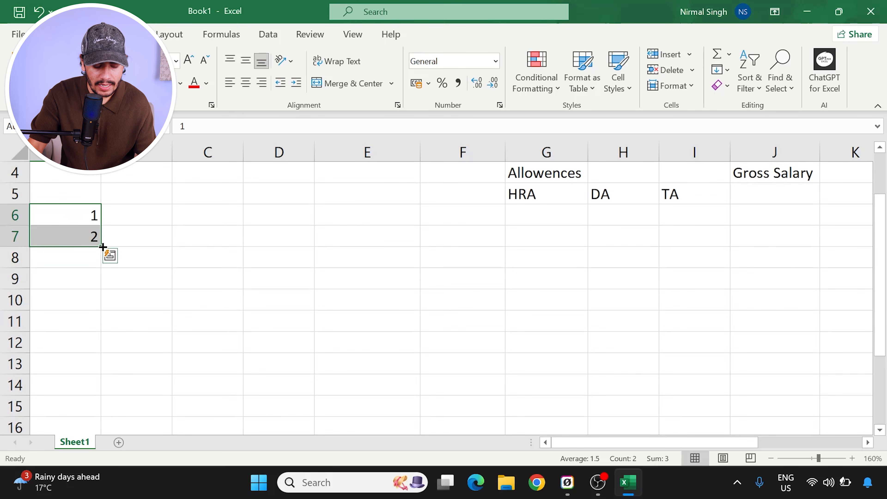
pyautogui.moveTo(100, 246); pyautogui.dragTo(101, 246)
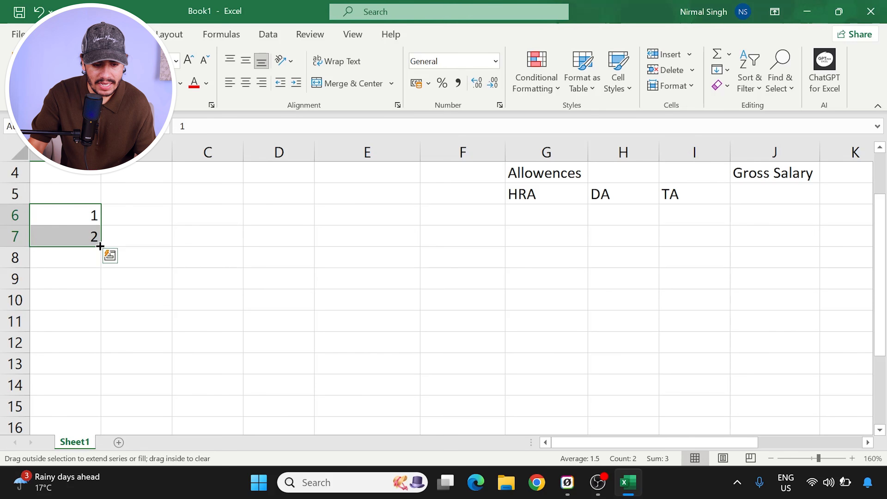
pyautogui.moveTo(100, 246); pyautogui.dragTo(99, 407)
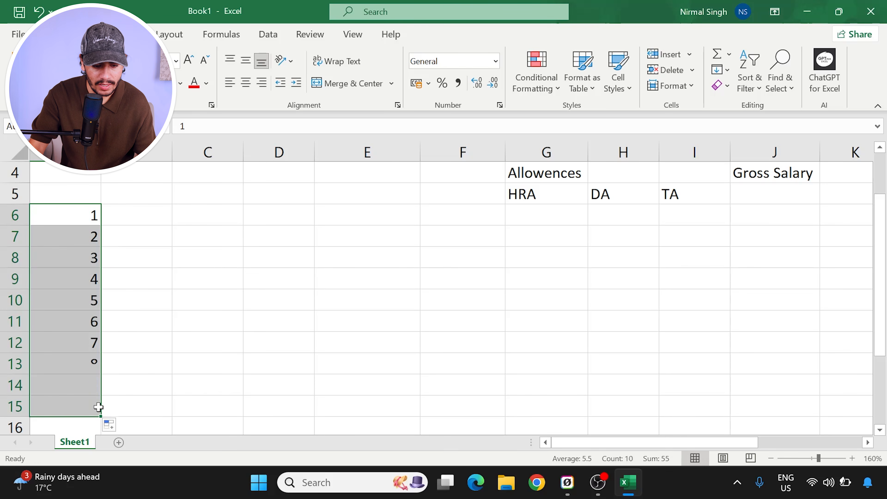
# Step: Review which details the first employee row needs under ID, Name, Post, Date of Joining and Basic Salary
pyautogui.click(125, 232)
pyautogui.click(124, 212)
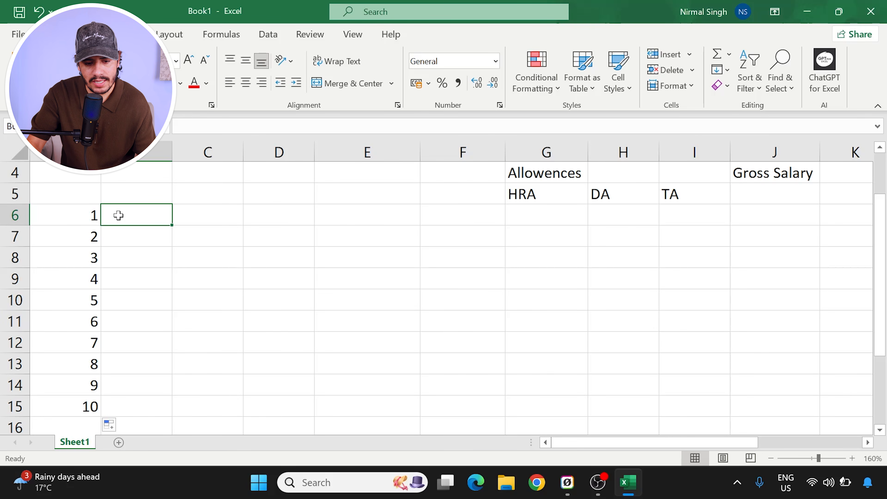
pyautogui.scroll(1, 127, 214)
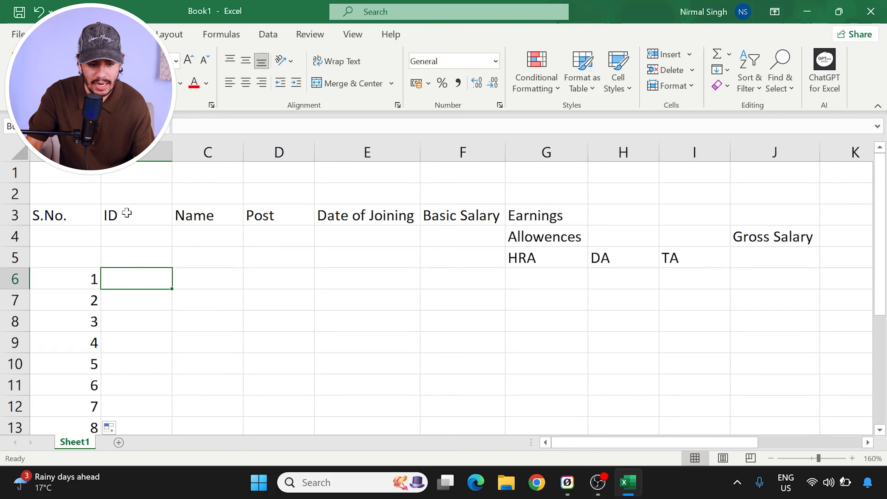
pyautogui.click(204, 279)
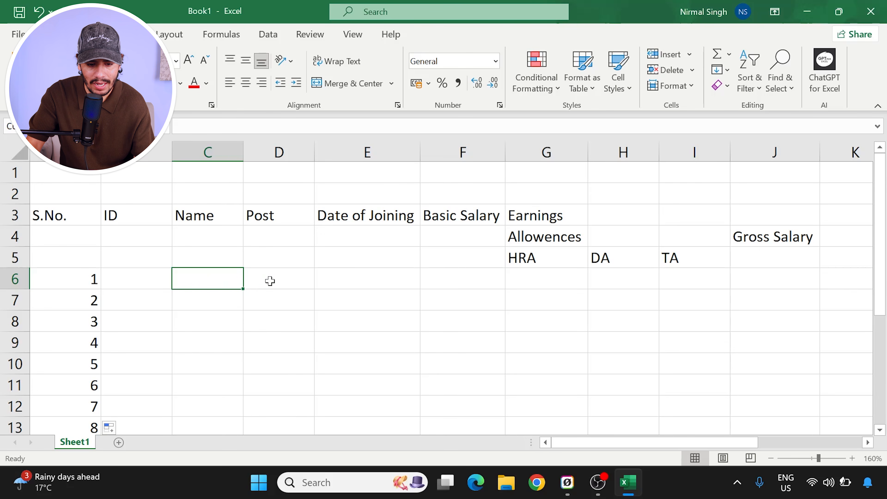
pyautogui.click(270, 281)
pyautogui.click(349, 283)
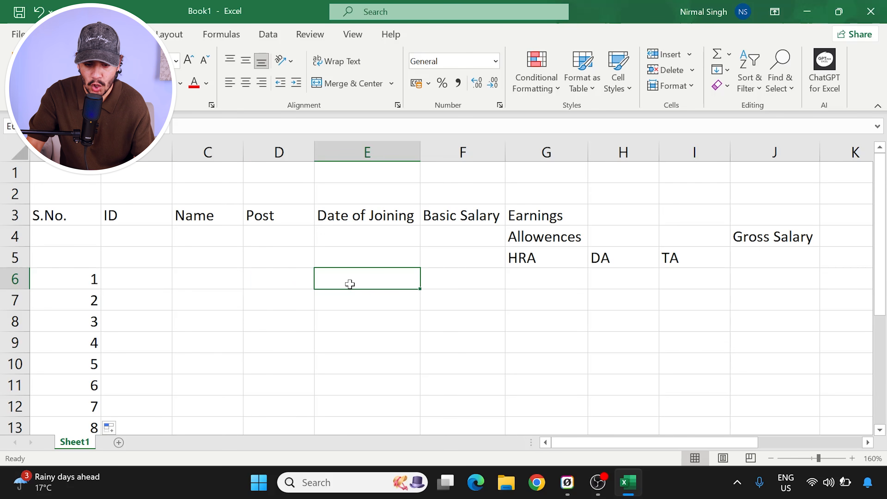
pyautogui.click(467, 270)
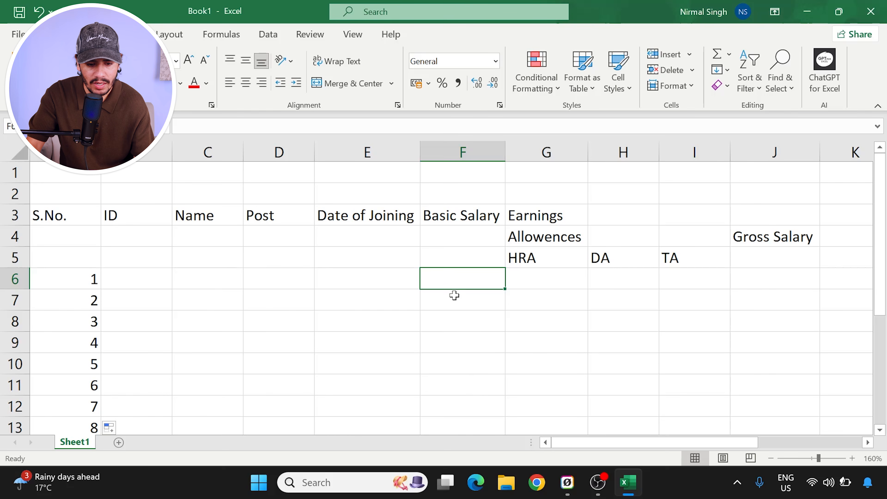
pyautogui.click(108, 283)
pyautogui.scroll(-1, 135, 273)
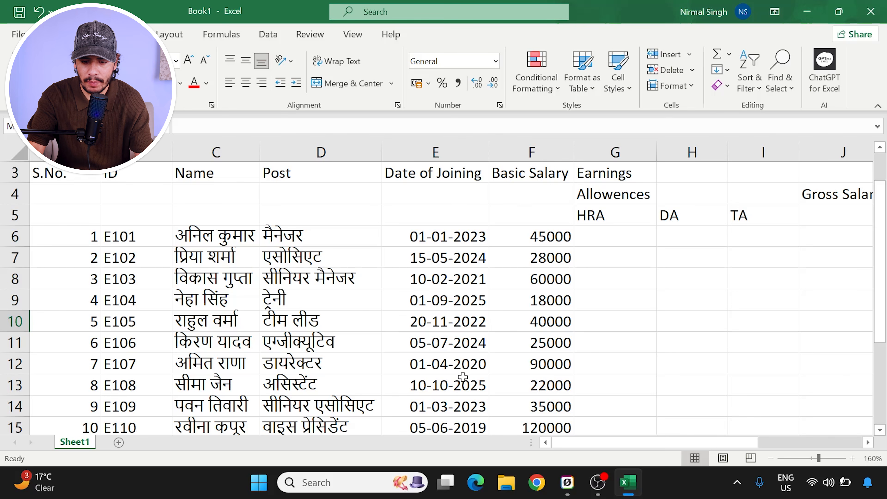
# Step: Examine row 6 under the allowance headings, Gross Salary, the deduction headings, Total Duductions and Net Salary for the values still missing
pyautogui.moveTo(607, 443); pyautogui.dragTo(644, 442)
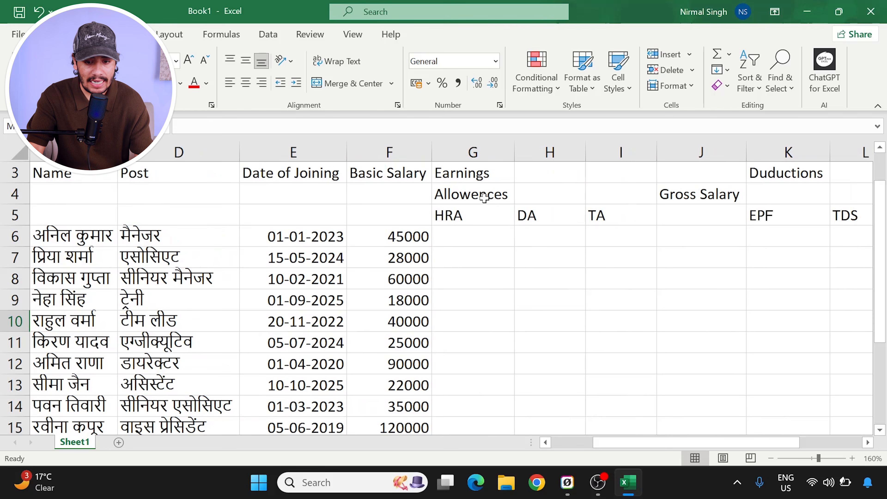
pyautogui.click(456, 242)
pyautogui.click(566, 239)
pyautogui.click(615, 236)
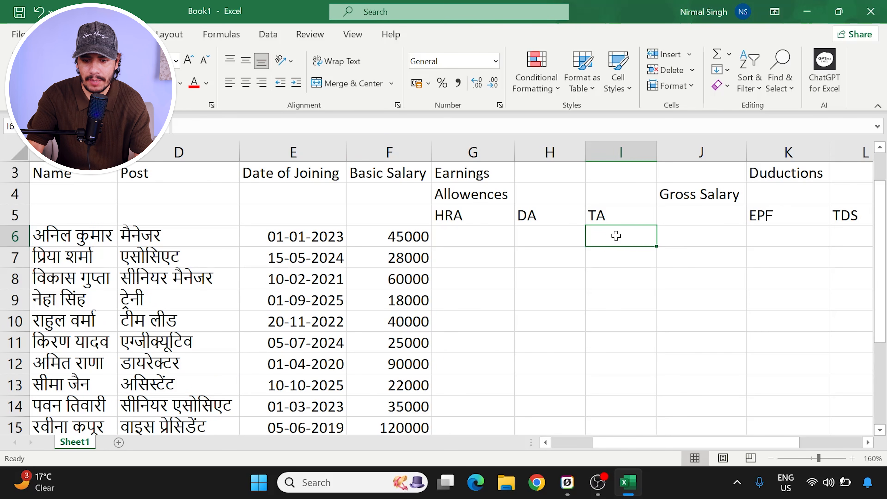
pyautogui.click(687, 239)
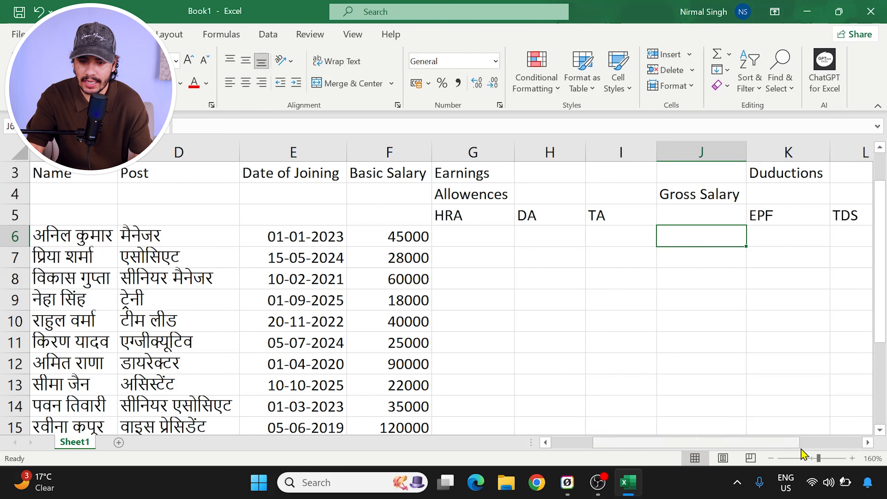
pyautogui.moveTo(747, 444); pyautogui.dragTo(806, 443)
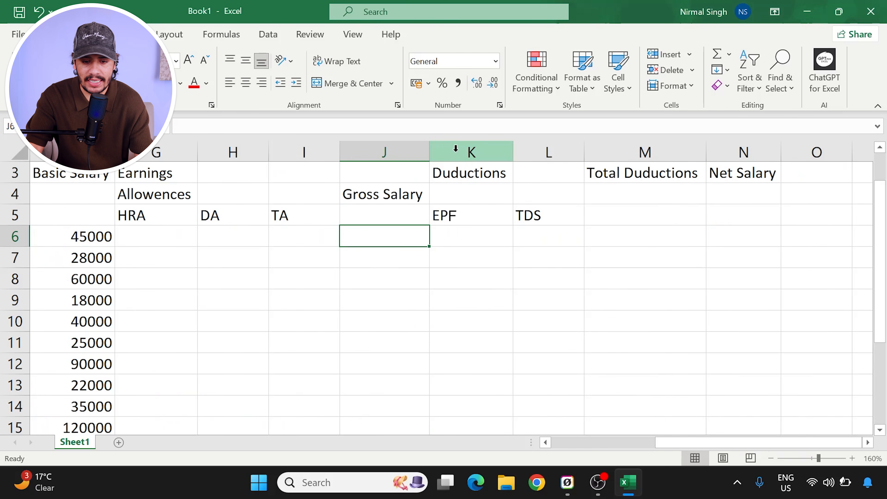
pyautogui.click(478, 239)
pyautogui.click(566, 240)
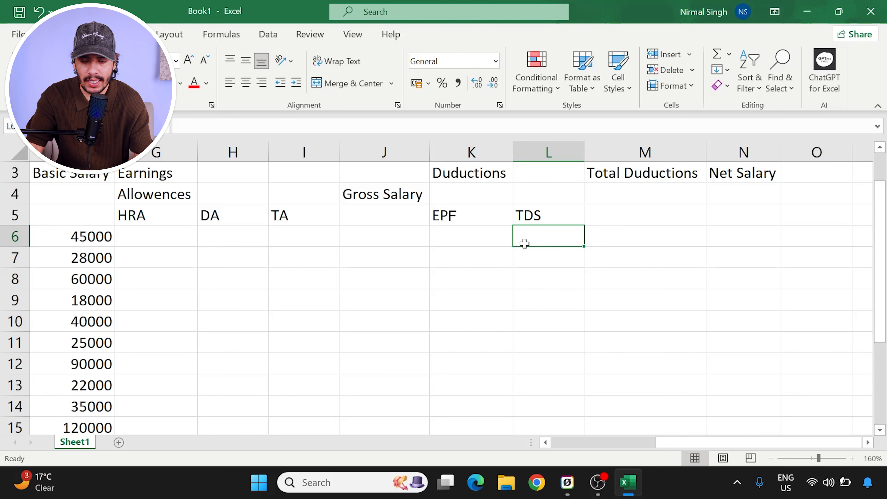
pyautogui.click(639, 241)
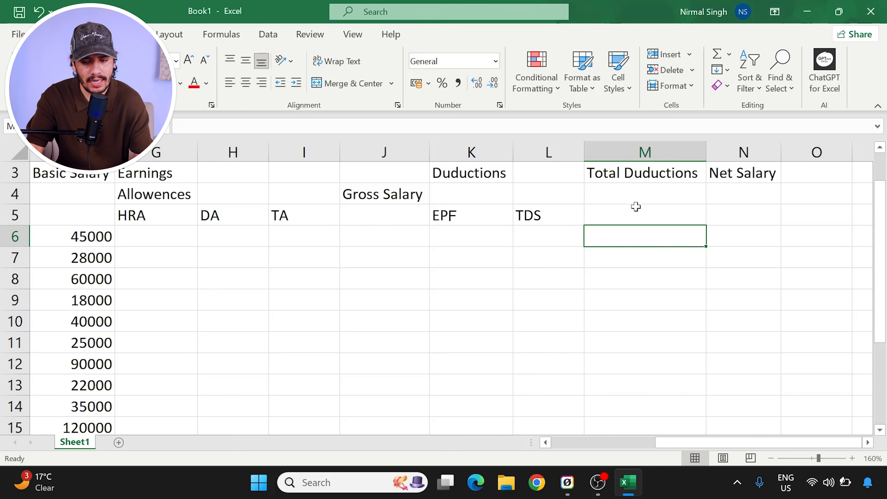
pyautogui.click(733, 242)
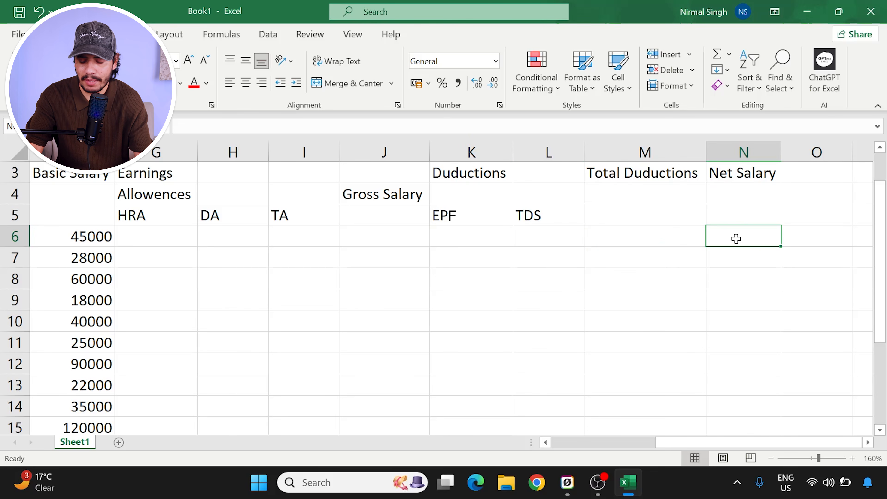
pyautogui.moveTo(762, 443); pyautogui.dragTo(646, 442)
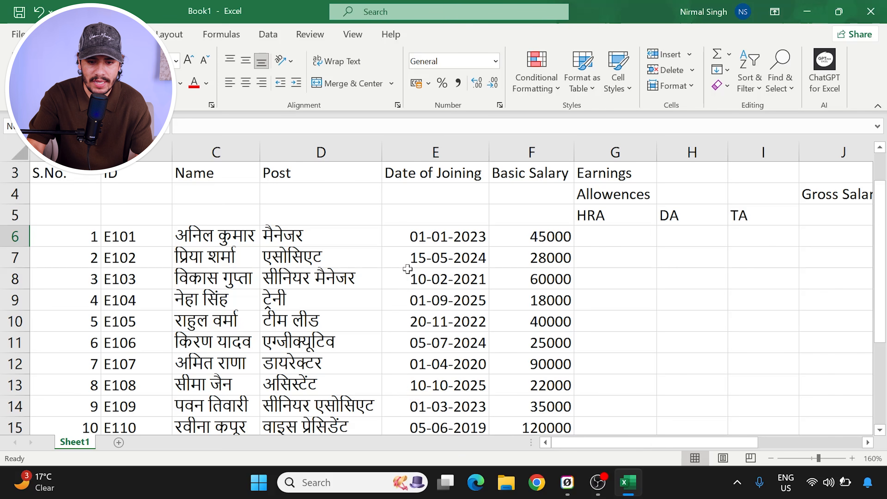
# Step: Format the Basic Salary values in F6:F15 as Currency
pyautogui.scroll(-1, 512, 237)
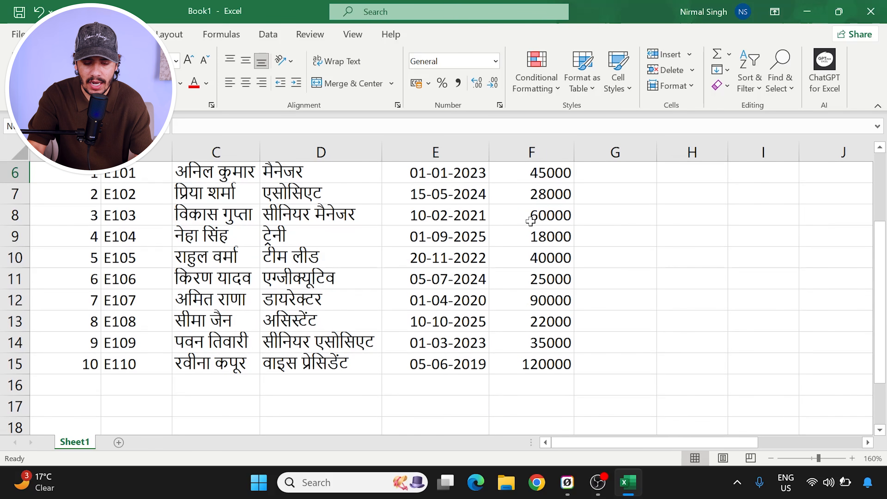
pyautogui.scroll(1, 531, 235)
pyautogui.moveTo(535, 234); pyautogui.dragTo(548, 426)
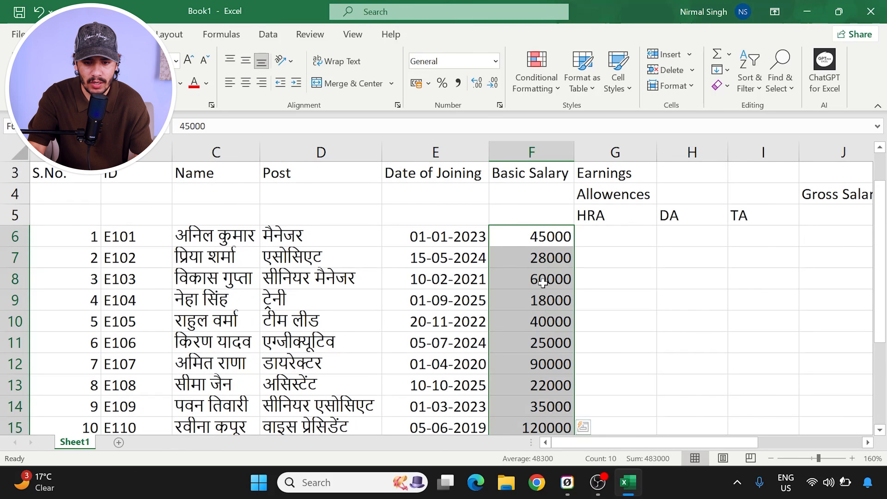
pyautogui.scroll(-2, 555, 268)
pyautogui.scroll(1, 555, 277)
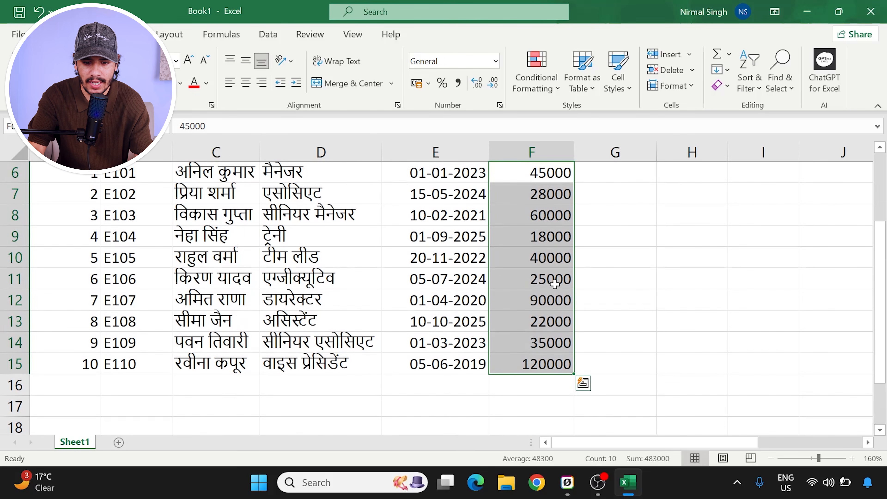
pyautogui.scroll(1, 550, 257)
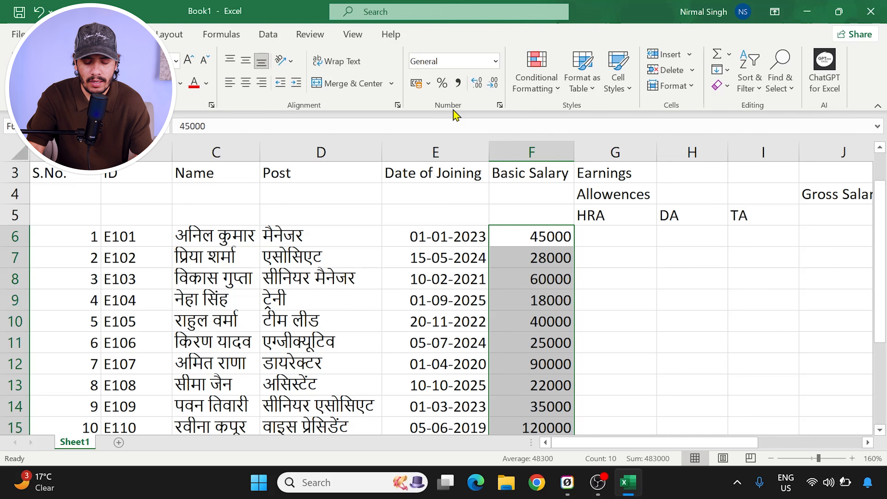
pyautogui.click(496, 62)
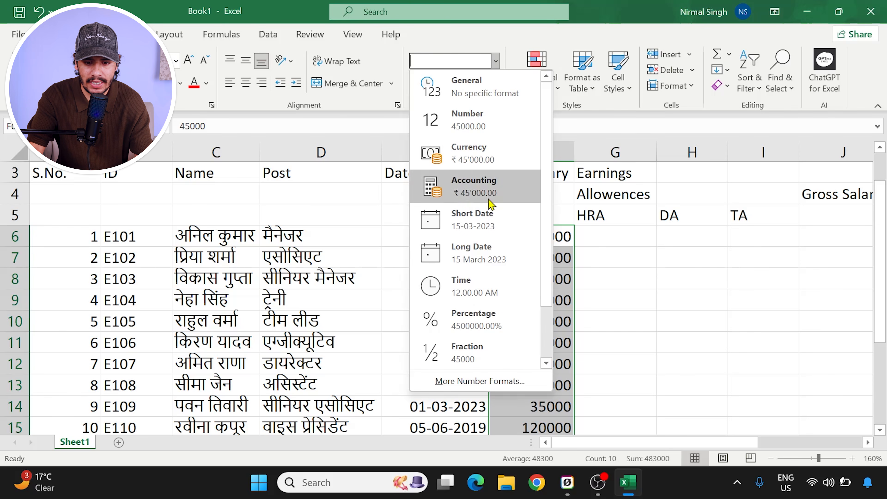
pyautogui.click(499, 153)
pyautogui.click(525, 288)
pyautogui.click(543, 249)
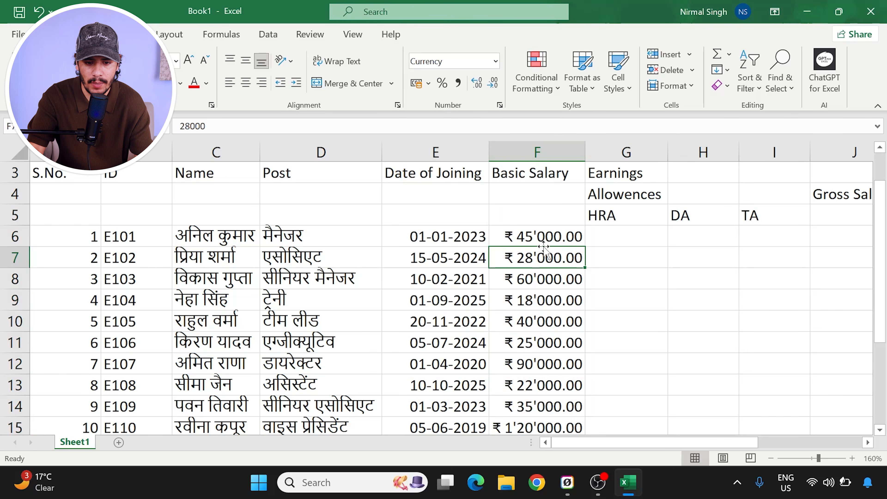
# Step: Merge and center the S.No. heading across A3:A5 and the ID heading across B3:B5, both aligned vertically to the middle
pyautogui.scroll(1, 543, 249)
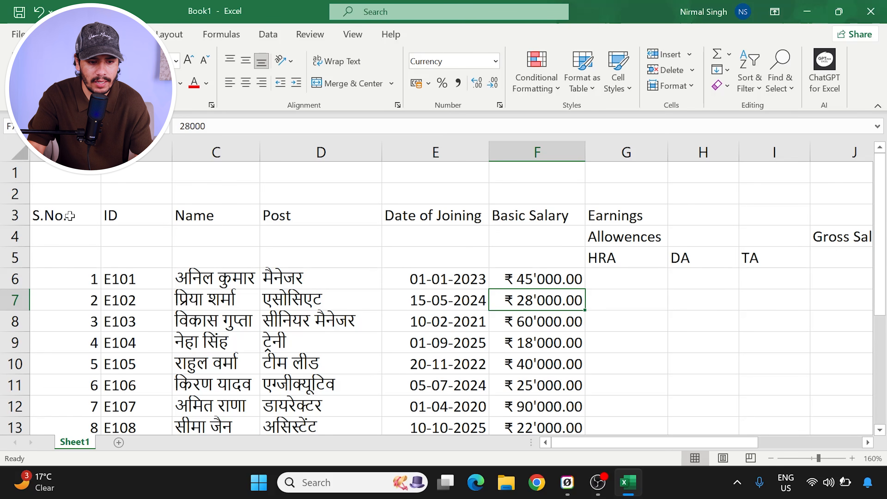
pyautogui.moveTo(63, 209); pyautogui.dragTo(71, 257)
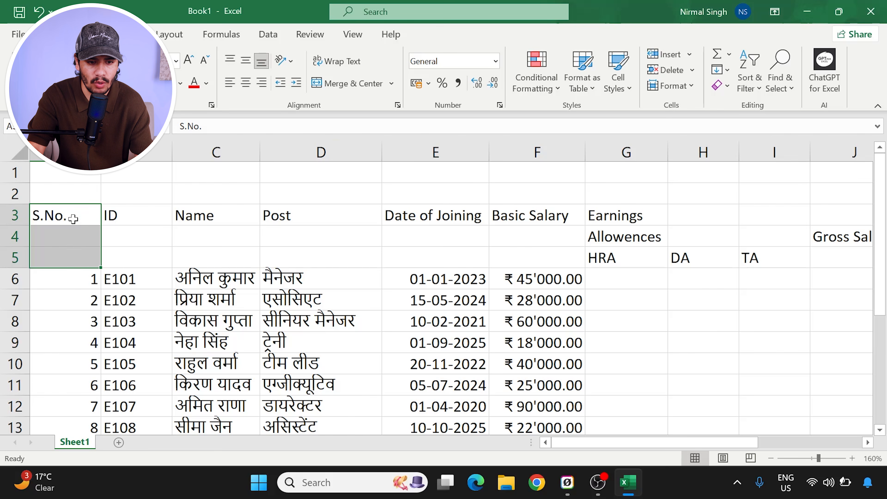
pyautogui.click(348, 85)
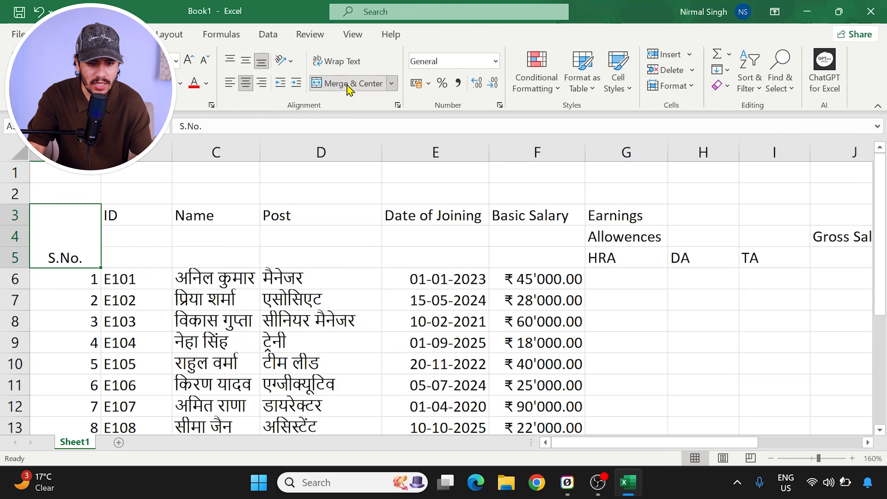
pyautogui.click(243, 65)
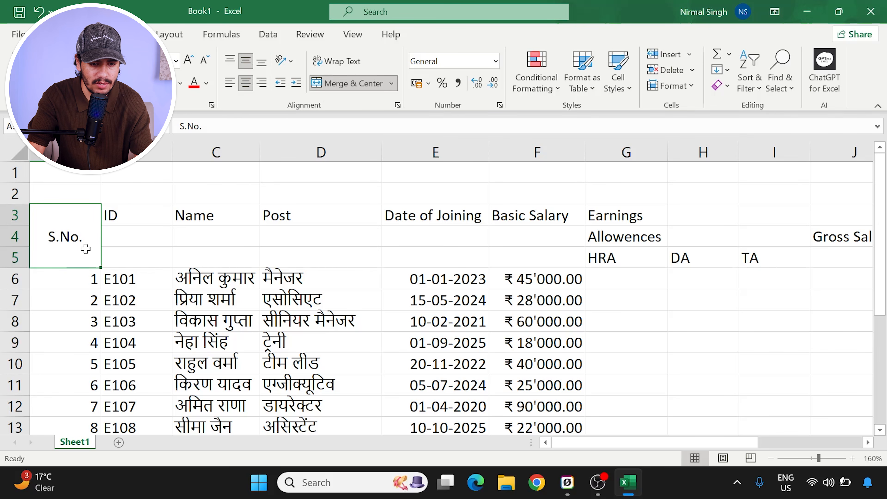
pyautogui.moveTo(112, 207); pyautogui.dragTo(133, 266)
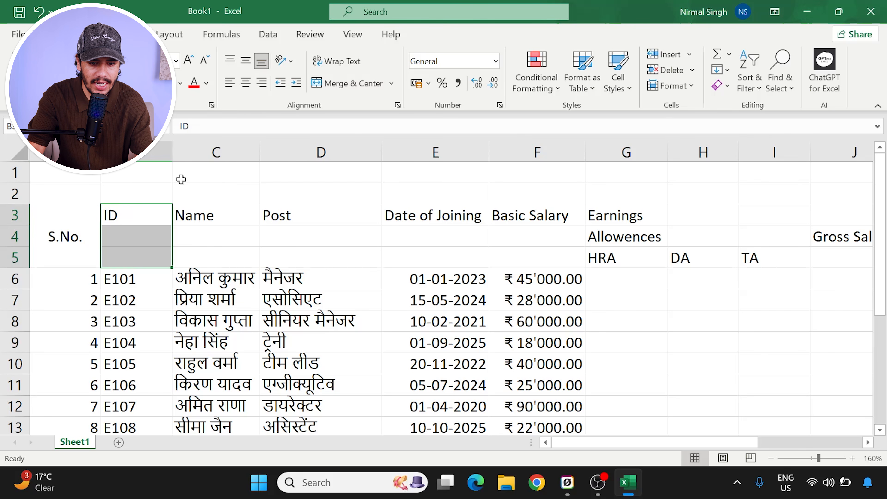
pyautogui.click(351, 87)
pyautogui.click(248, 66)
# Step: Merge and center the Name heading across C3:C5 and the Post heading across D3:D5, both aligned vertically to the middle
pyautogui.moveTo(191, 214); pyautogui.dragTo(204, 254)
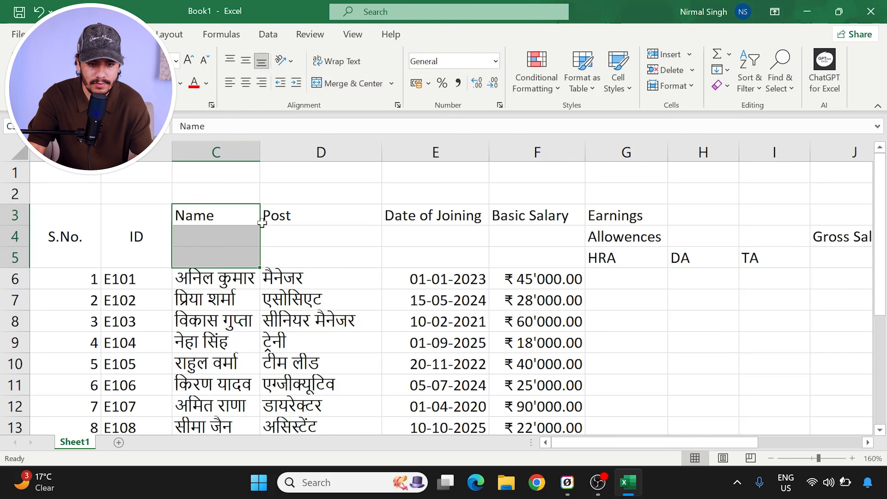
pyautogui.click(352, 85)
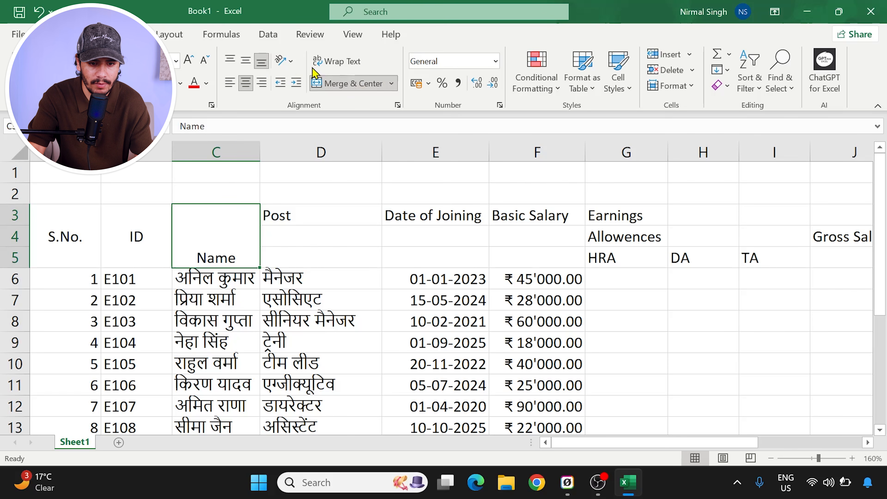
pyautogui.click(246, 68)
pyautogui.moveTo(309, 214); pyautogui.dragTo(323, 253)
pyautogui.click(345, 87)
pyautogui.click(246, 62)
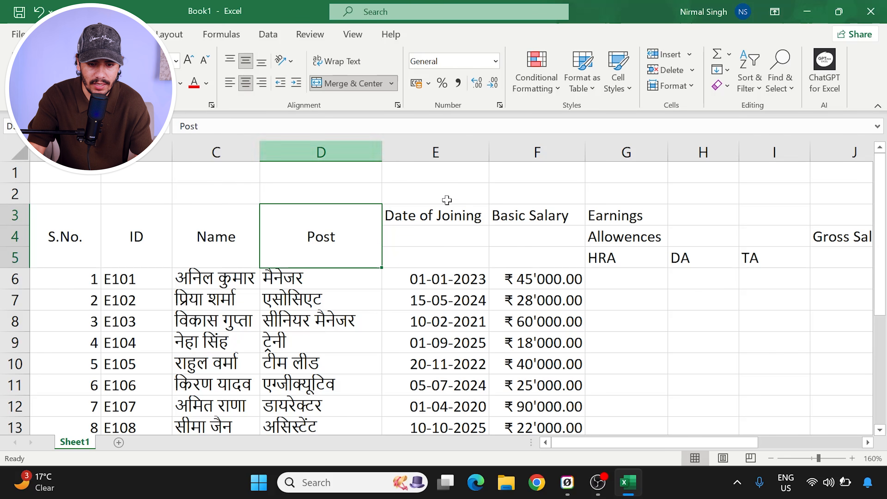
# Step: Merge and center the Date of Joining heading across E3:E5 and the Basic Salary heading across F3:F5, both aligned vertically to the middle
pyautogui.moveTo(428, 209); pyautogui.dragTo(434, 251)
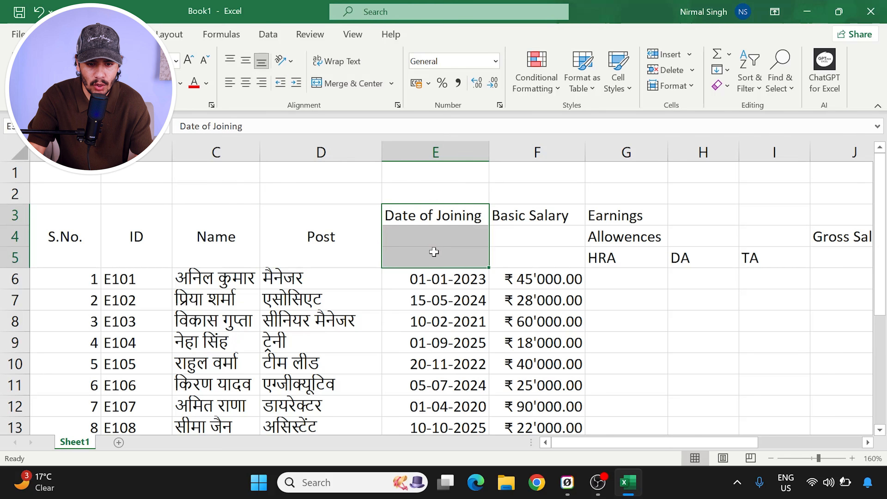
pyautogui.click(351, 87)
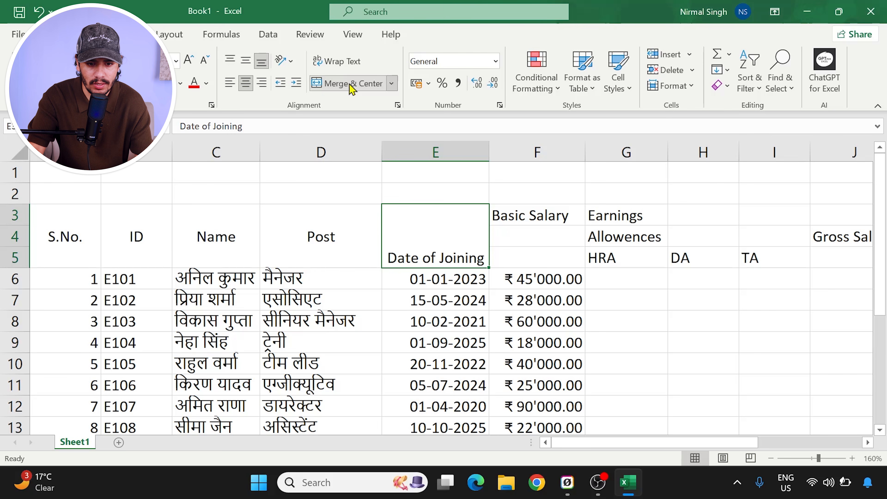
pyautogui.click(245, 61)
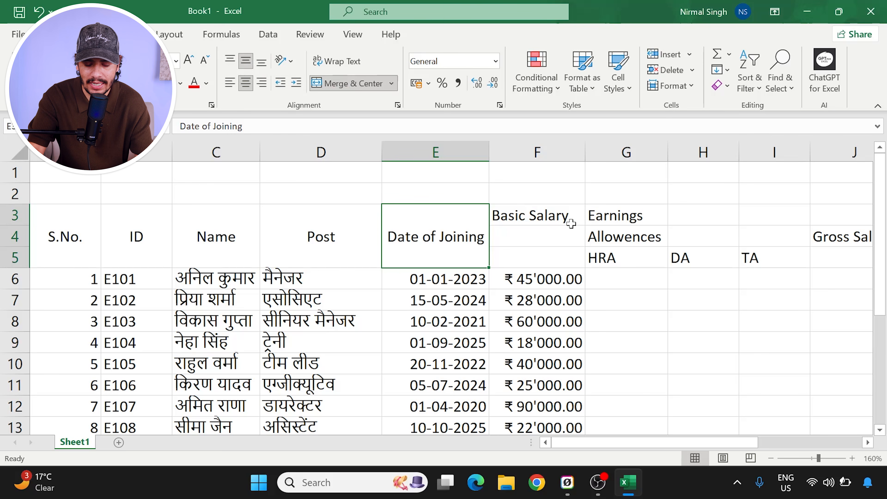
pyautogui.moveTo(536, 206); pyautogui.dragTo(545, 258)
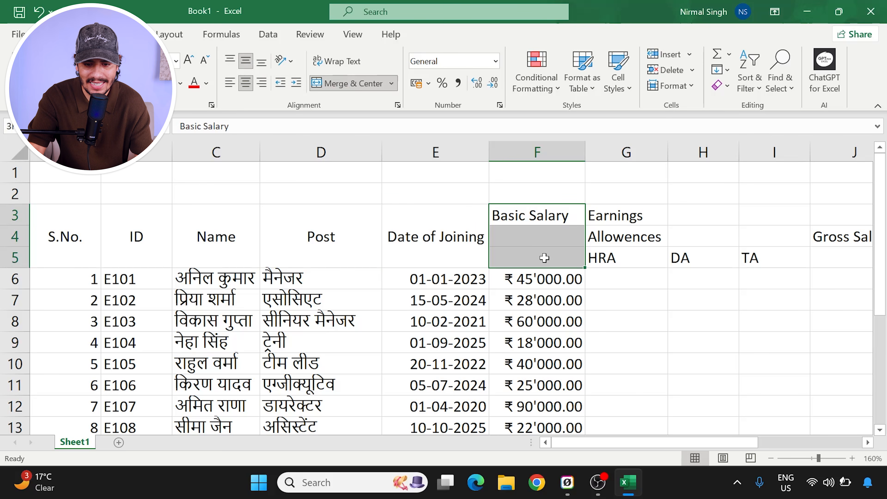
pyautogui.click(349, 84)
pyautogui.click(246, 61)
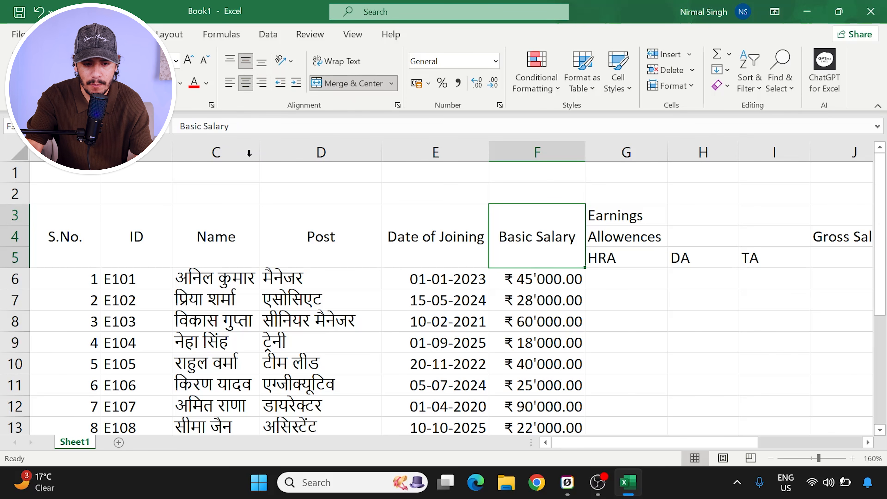
# Step: Merge and center the Earnings heading across G3:J3 and the Allowences heading across G4:I4
pyautogui.moveTo(592, 443); pyautogui.dragTo(651, 453)
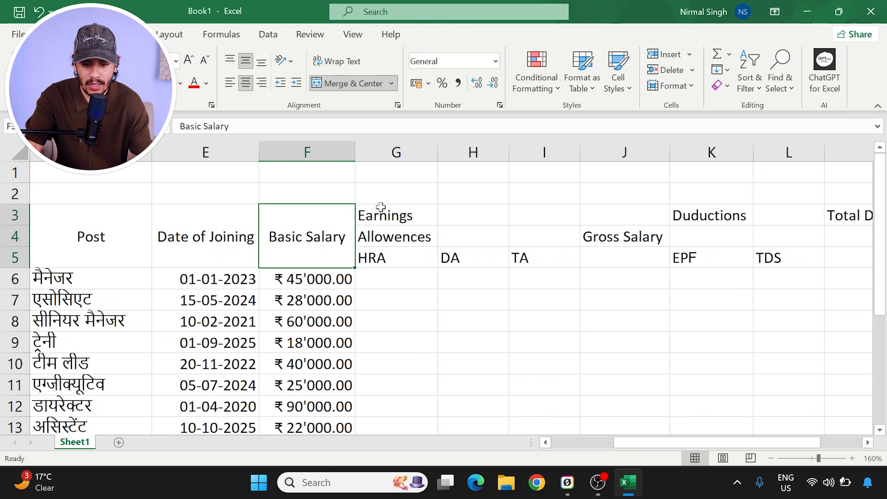
pyautogui.moveTo(383, 209); pyautogui.dragTo(642, 220)
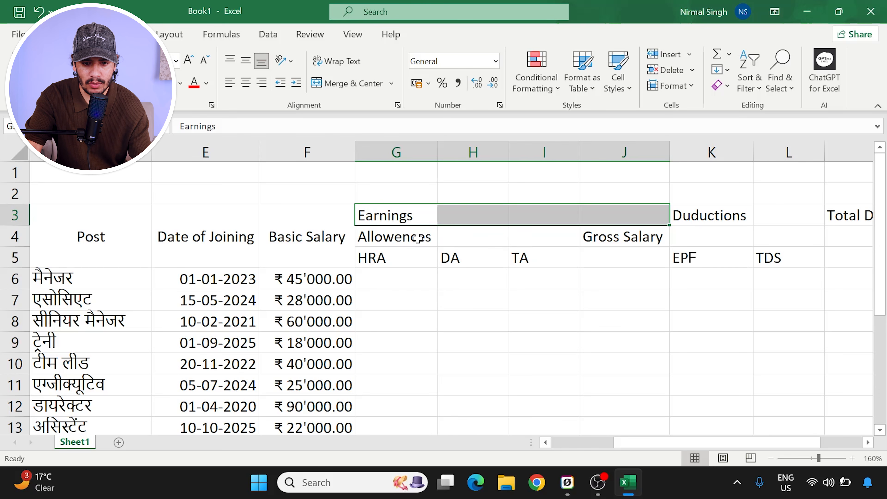
pyautogui.click(353, 89)
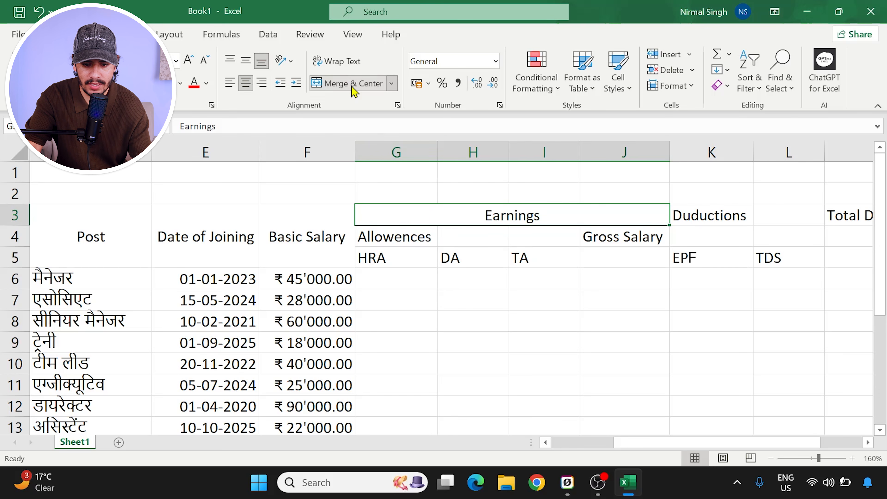
pyautogui.moveTo(395, 235); pyautogui.dragTo(556, 234)
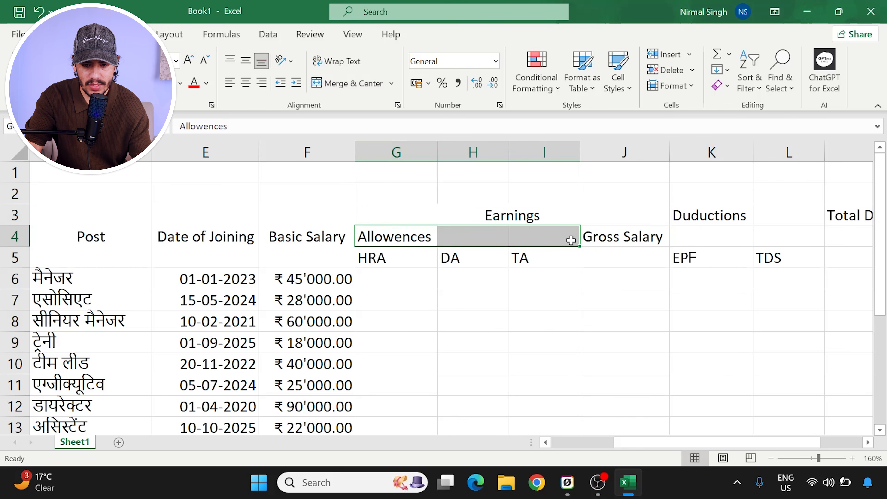
pyautogui.click(349, 84)
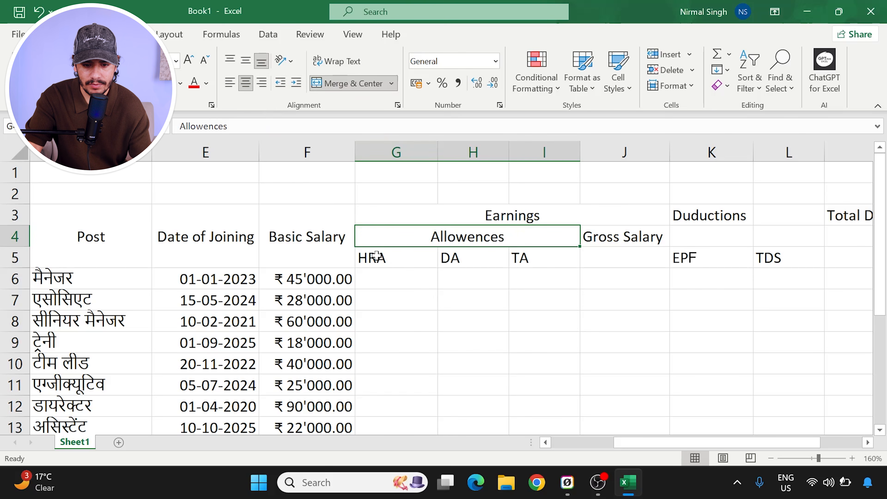
pyautogui.click(454, 257)
pyautogui.click(542, 250)
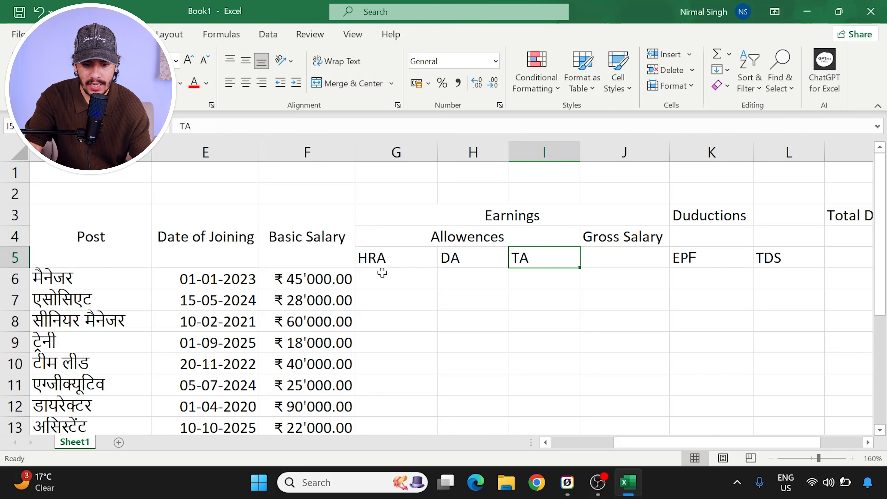
# Step: Merge and center the Gross Salary heading across J4:J5, aligned vertically to the middle, and dismiss the energy saver notification
pyautogui.click(611, 262)
pyautogui.moveTo(632, 231); pyautogui.dragTo(630, 258)
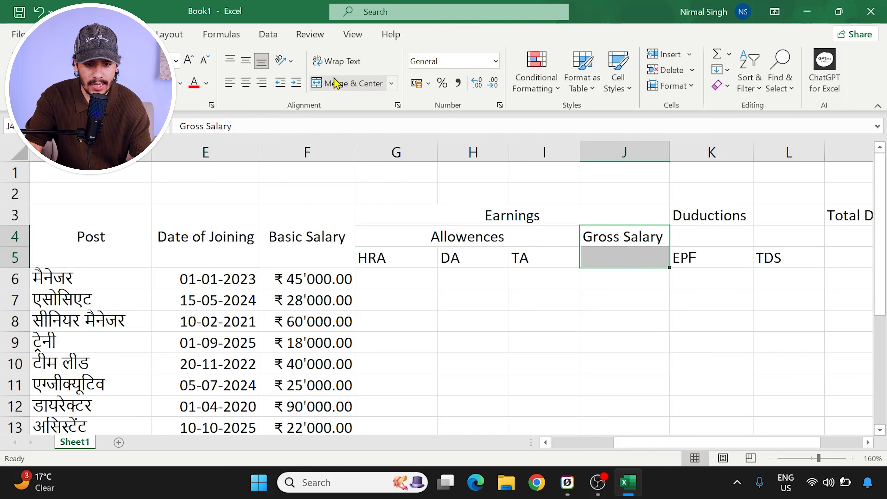
pyautogui.click(348, 85)
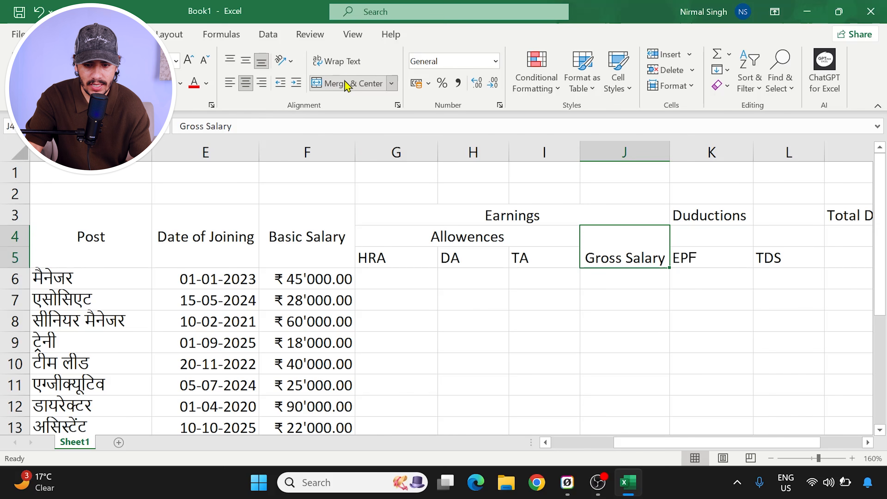
pyautogui.click(247, 62)
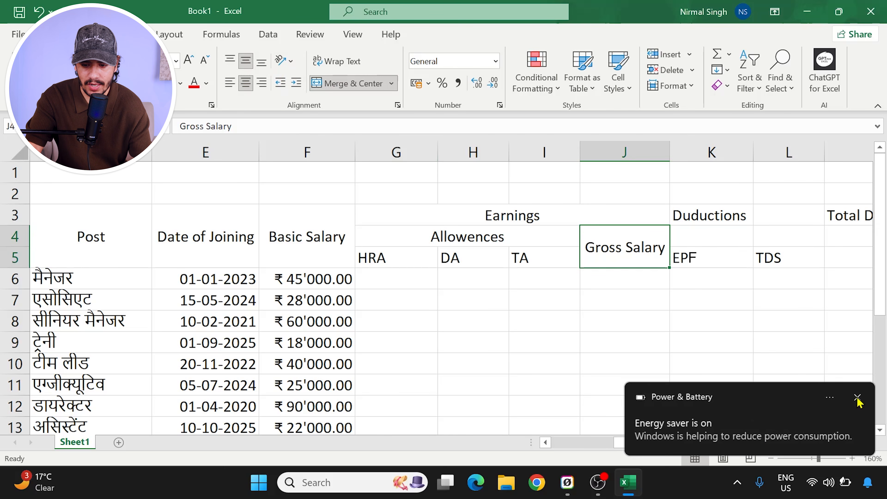
pyautogui.click(858, 398)
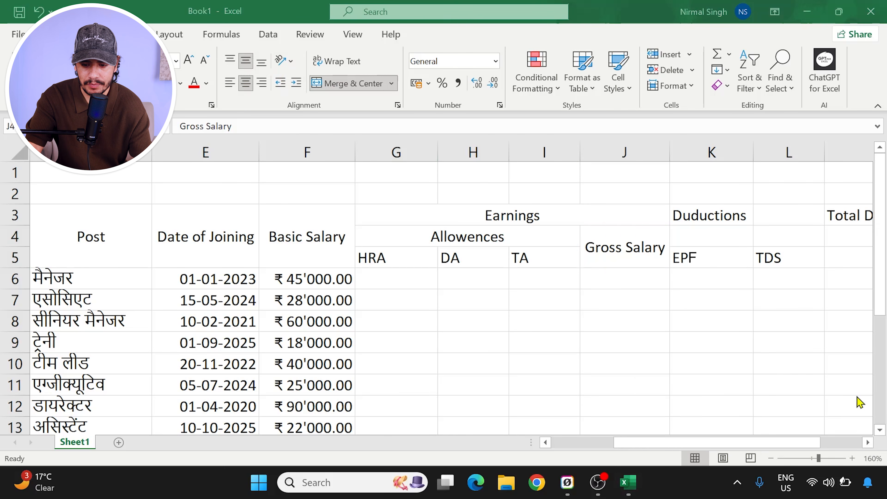
# Step: Merge and center the Duductions heading across K3:L4 and align it vertically to the middle
pyautogui.click(693, 209)
pyautogui.moveTo(693, 209); pyautogui.dragTo(768, 214)
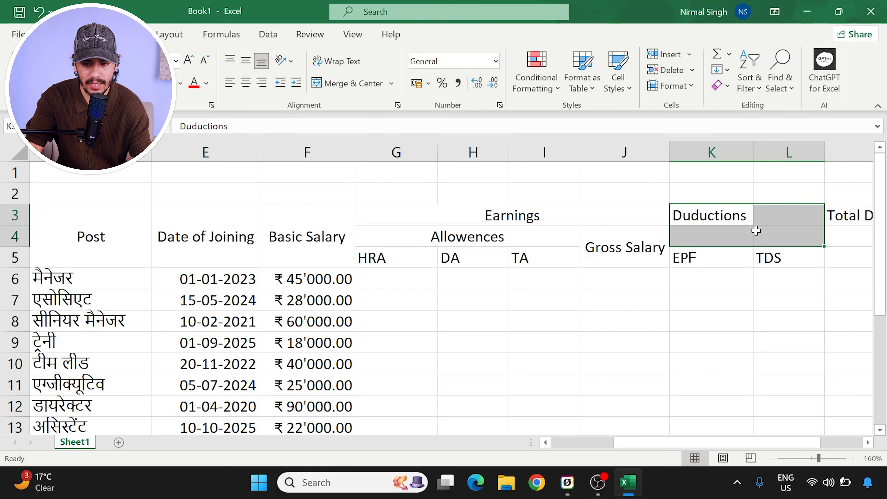
pyautogui.click(354, 85)
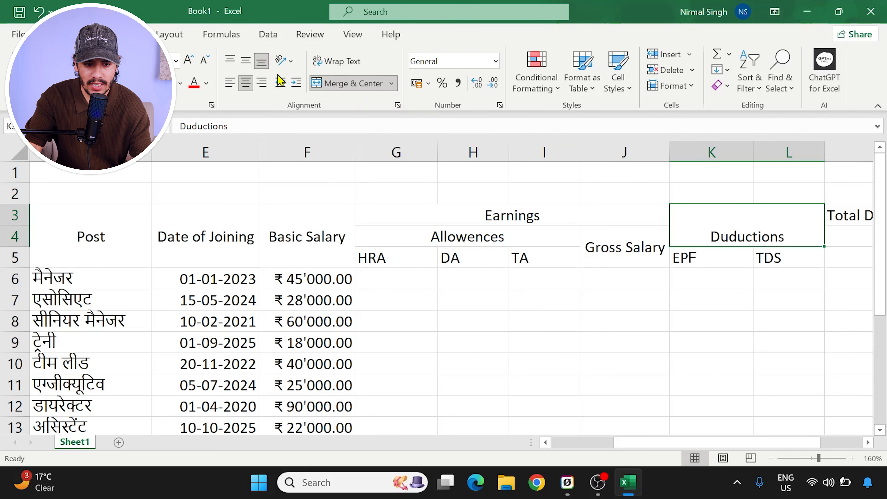
pyautogui.click(245, 60)
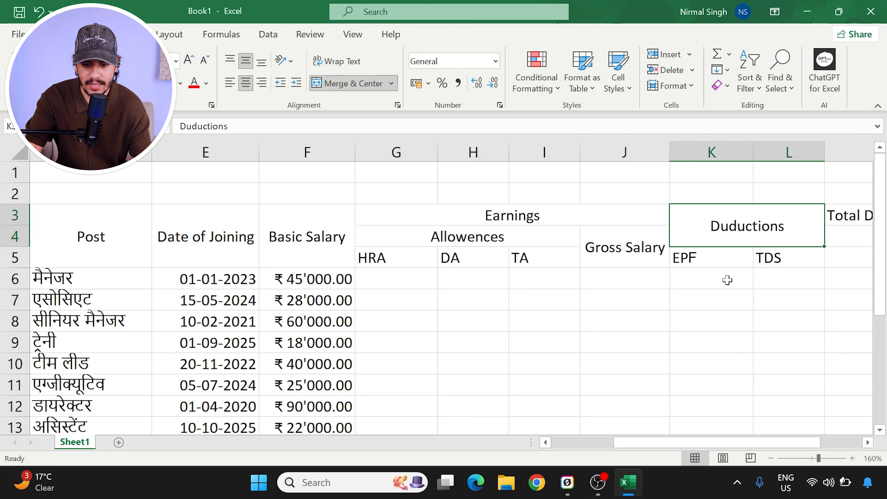
# Step: Merge and center the Total Duductions heading across M3:M5 and the Net Salary heading across N3:N5, both aligned vertically to the middle
pyautogui.moveTo(781, 444); pyautogui.dragTo(818, 453)
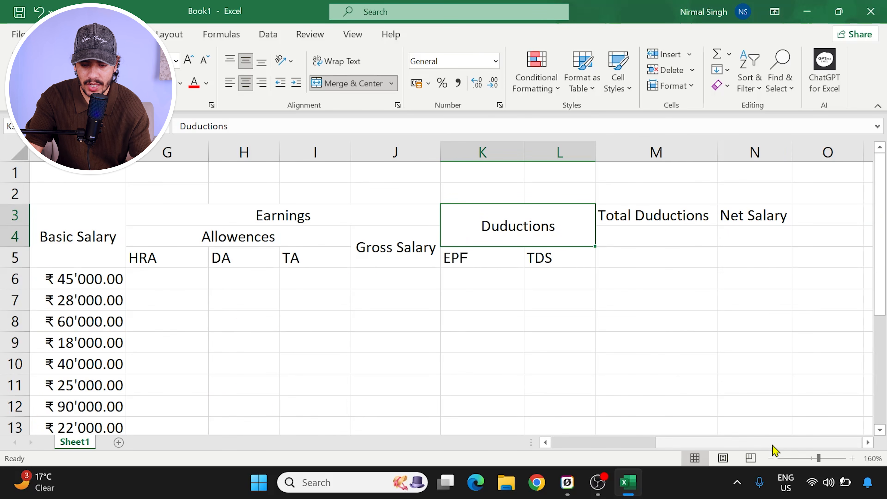
pyautogui.moveTo(630, 206); pyautogui.dragTo(656, 249)
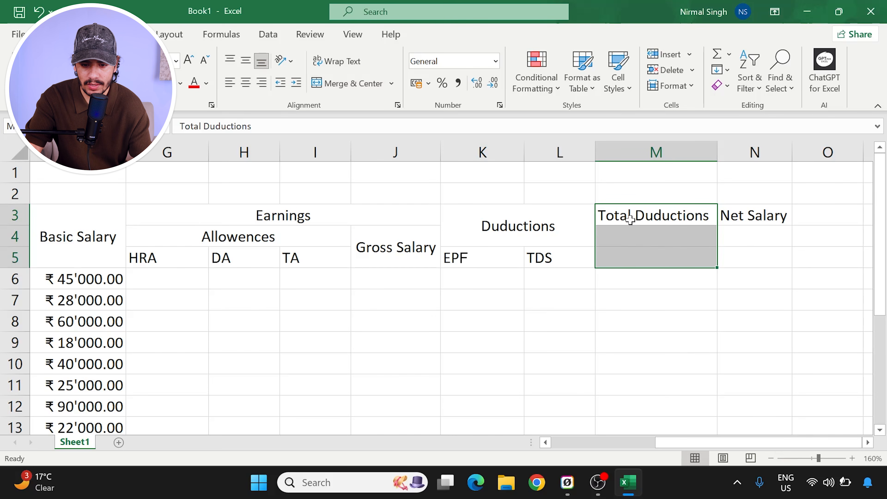
pyautogui.click(352, 84)
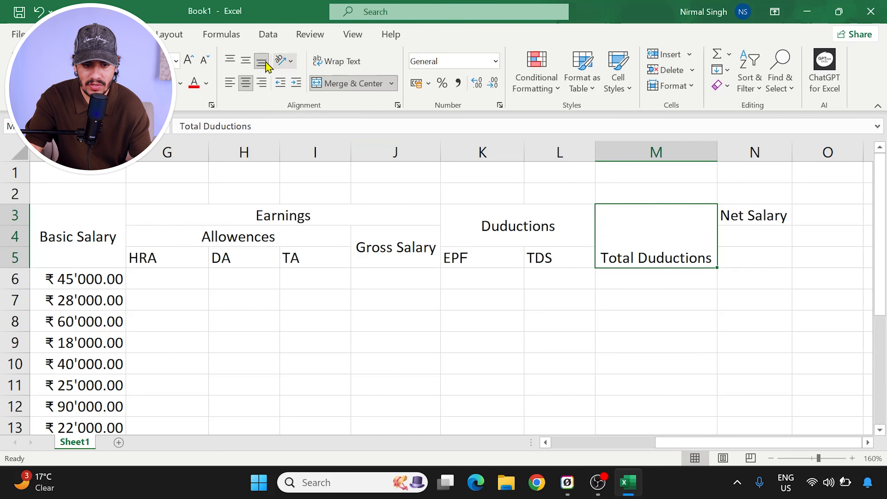
pyautogui.click(245, 60)
pyautogui.moveTo(746, 209); pyautogui.dragTo(758, 238)
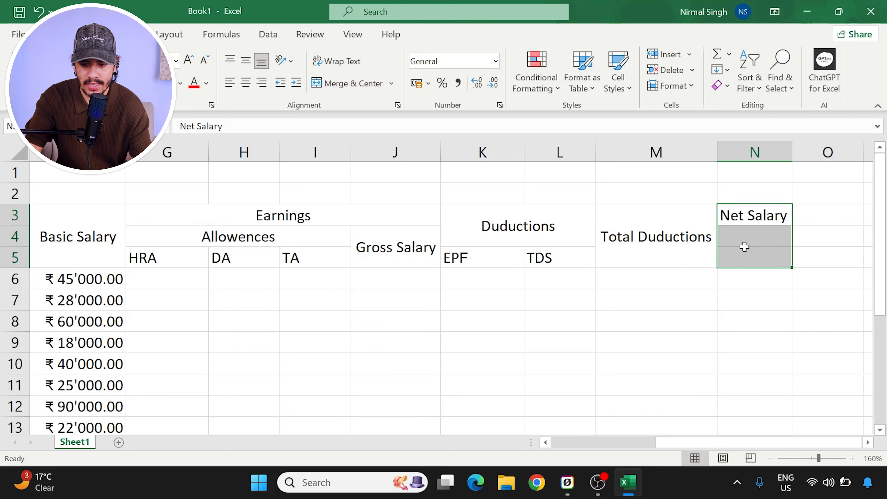
pyautogui.click(352, 83)
pyautogui.click(245, 61)
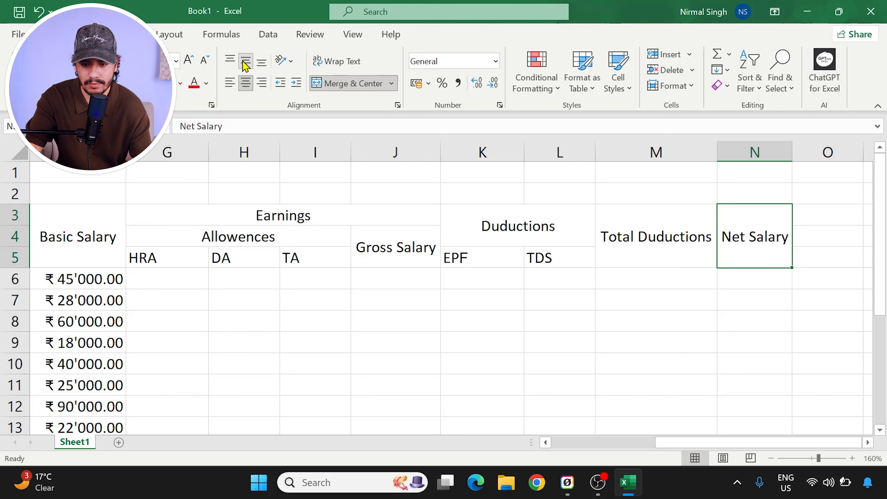
# Step: Apply All Borders to the whole salary table, from the S.No. heading in A3 to N15
pyautogui.moveTo(803, 442); pyautogui.dragTo(635, 462)
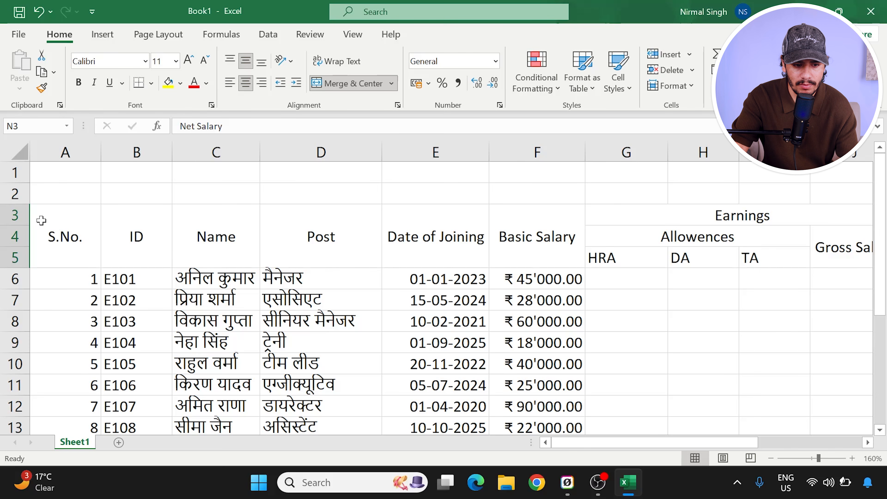
pyautogui.click(39, 214)
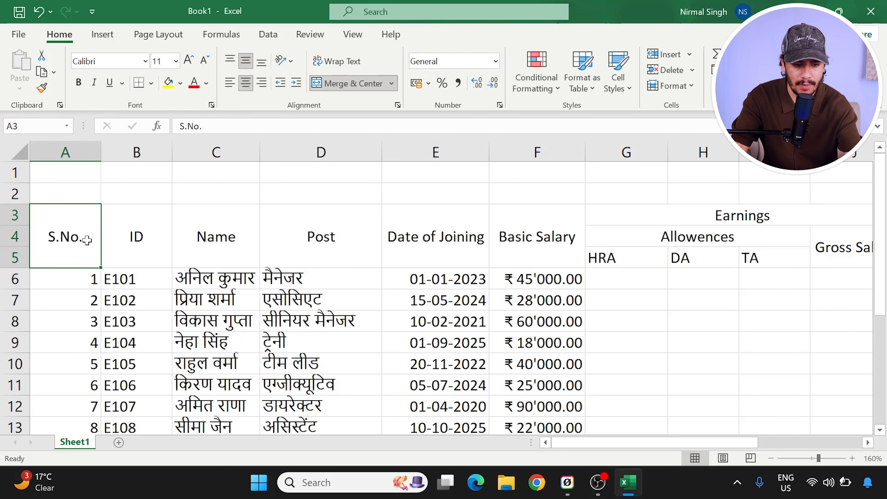
pyautogui.hotkey('ctrl', 'shift', 'End')
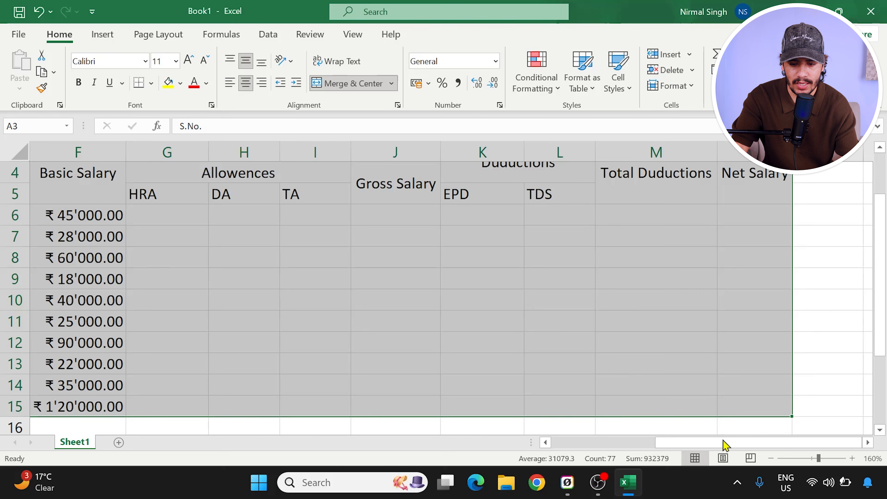
pyautogui.moveTo(709, 449); pyautogui.dragTo(597, 450)
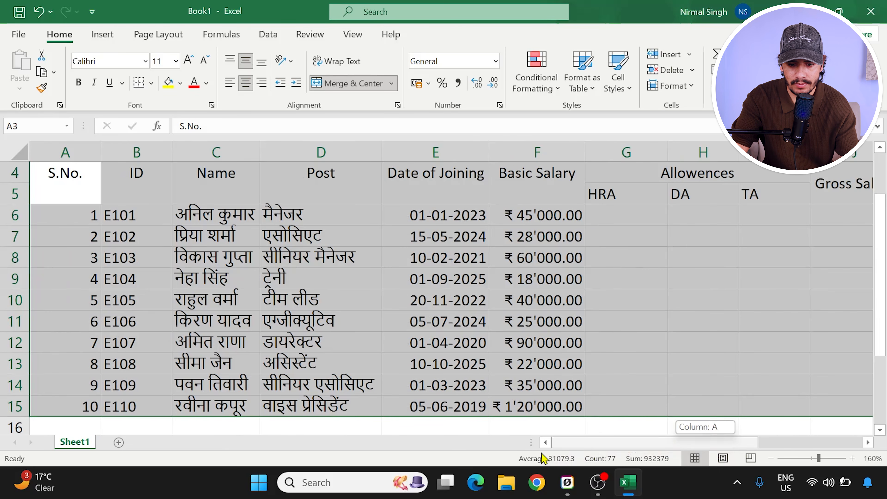
pyautogui.moveTo(543, 456); pyautogui.dragTo(543, 456)
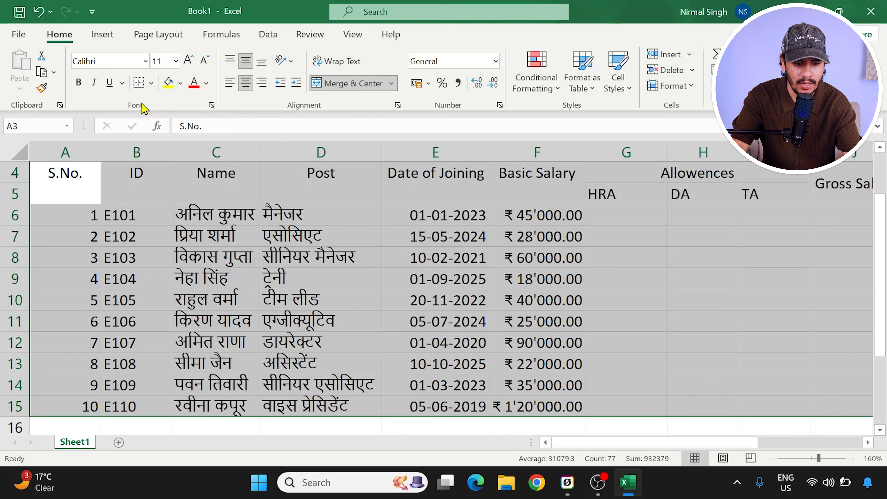
pyautogui.click(151, 84)
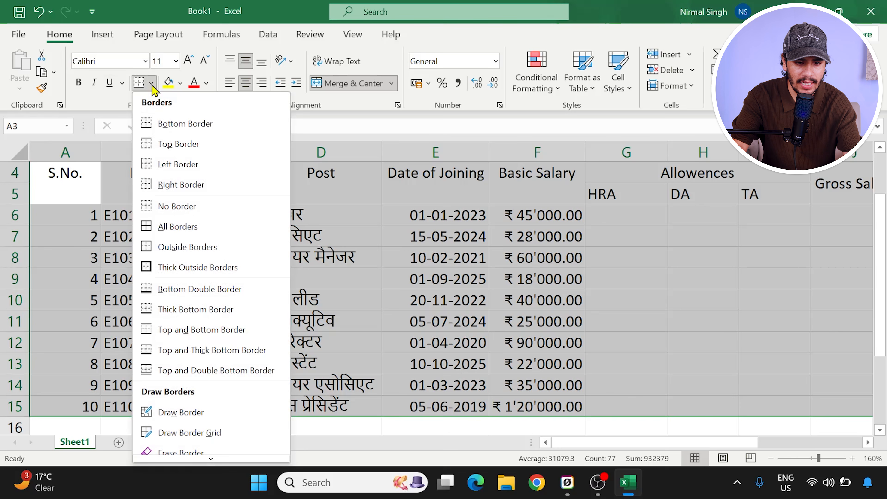
pyautogui.click(179, 226)
# Step: Examine the bordered salary table across all its columns, from the merged headings down to the last employee row
pyautogui.scroll(1, 180, 222)
pyautogui.scroll(-1, 442, 218)
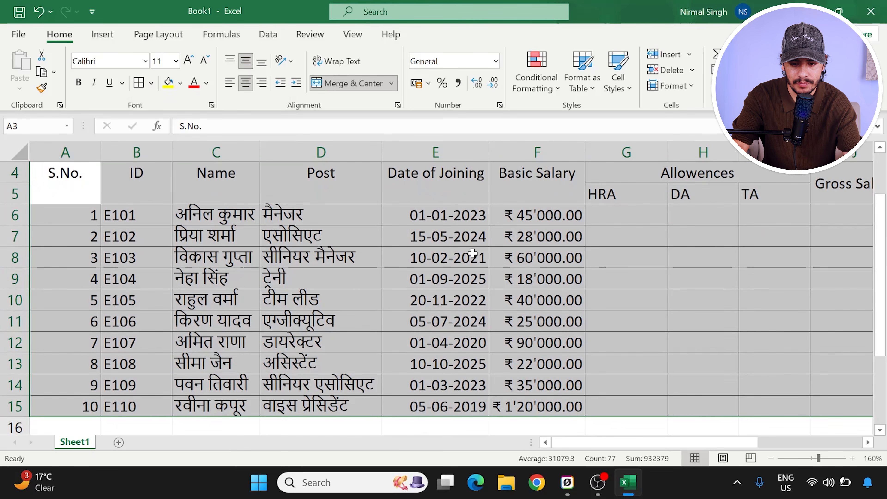
pyautogui.moveTo(634, 442); pyautogui.dragTo(716, 451)
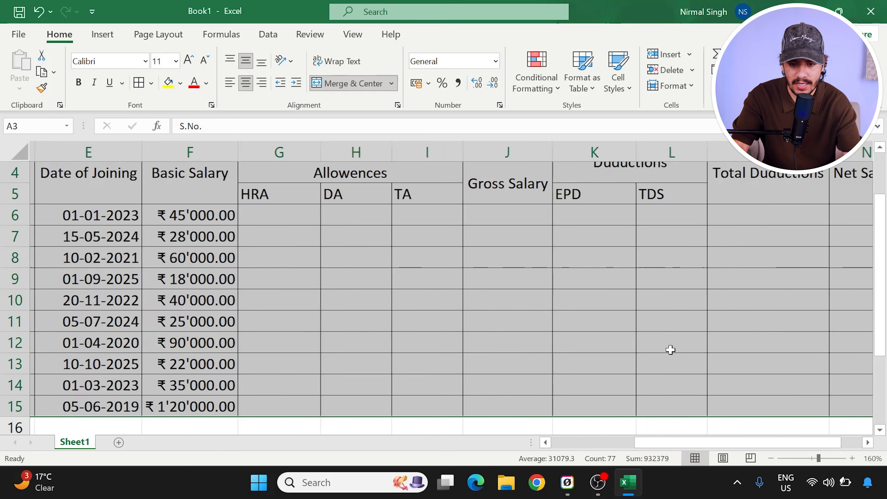
pyautogui.click(669, 349)
pyautogui.scroll(1, 671, 335)
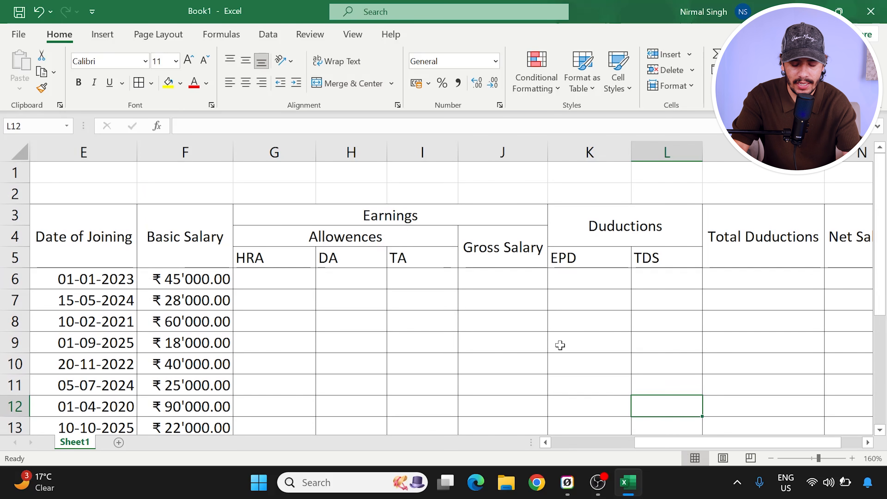
pyautogui.moveTo(644, 446); pyautogui.dragTo(550, 451)
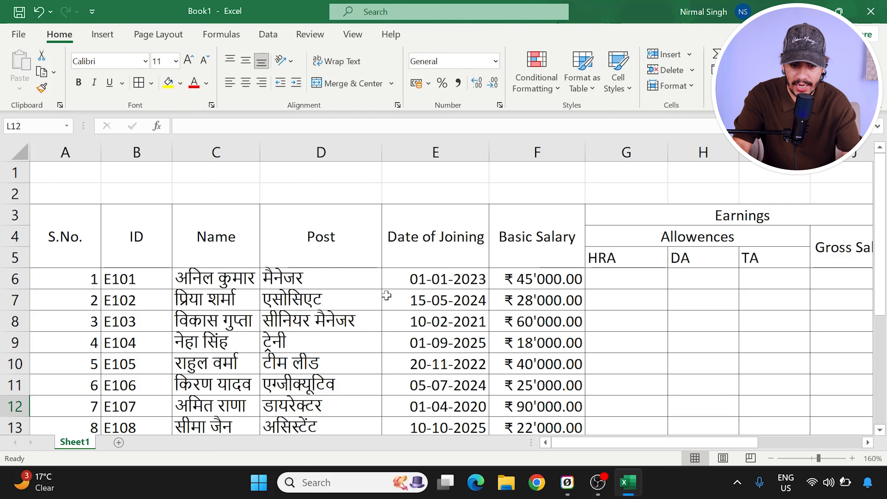
pyautogui.scroll(-1, 386, 295)
pyautogui.scroll(1, 387, 295)
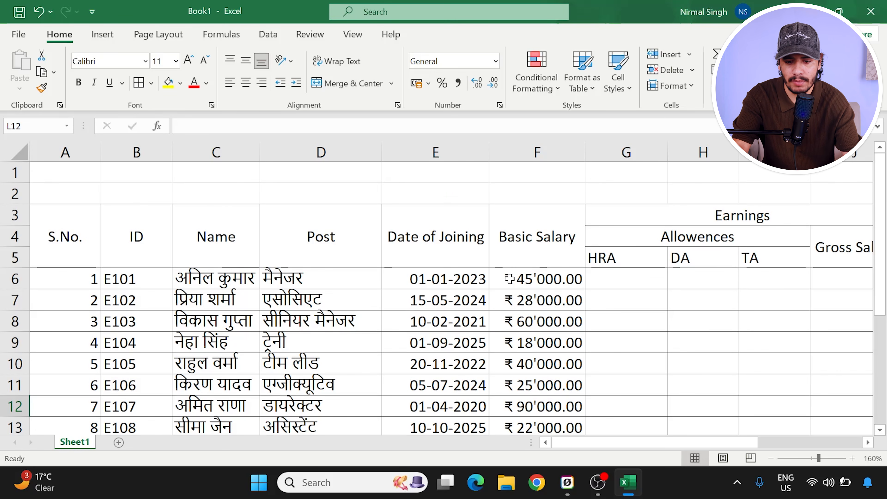
pyautogui.scroll(-1, 509, 279)
pyautogui.scroll(1, 511, 283)
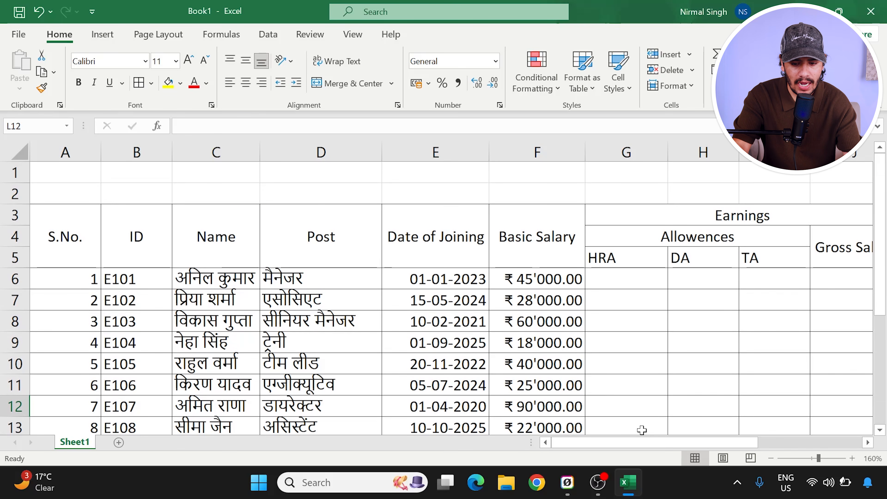
# Step: Review the first employee's Basic Salary and the HRA, DA and TA headings under Allowences
pyautogui.scroll(-1, 668, 301)
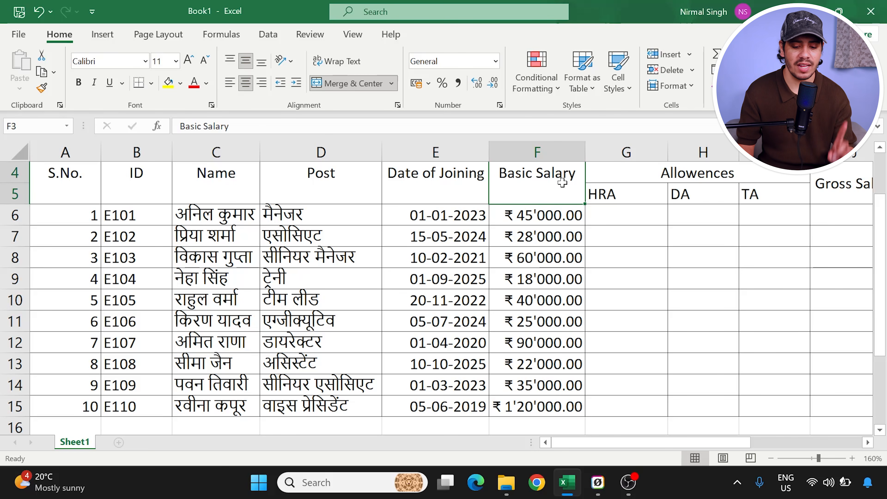
pyautogui.click(564, 219)
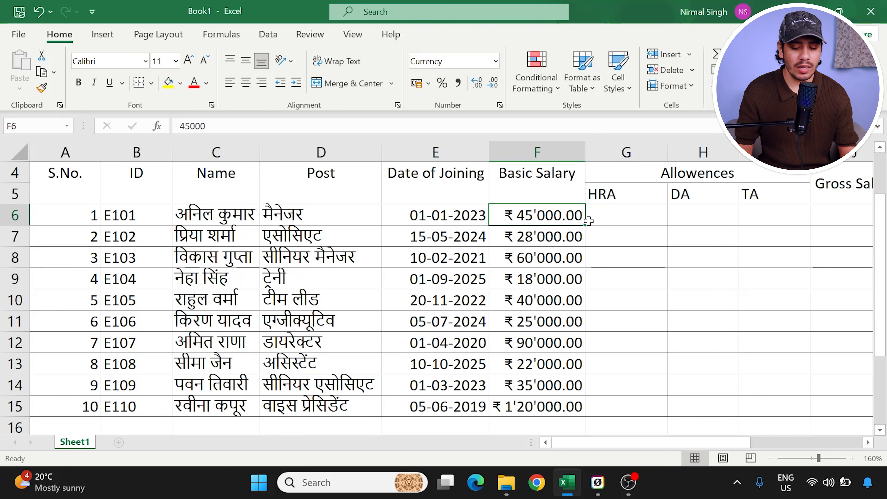
pyautogui.click(665, 180)
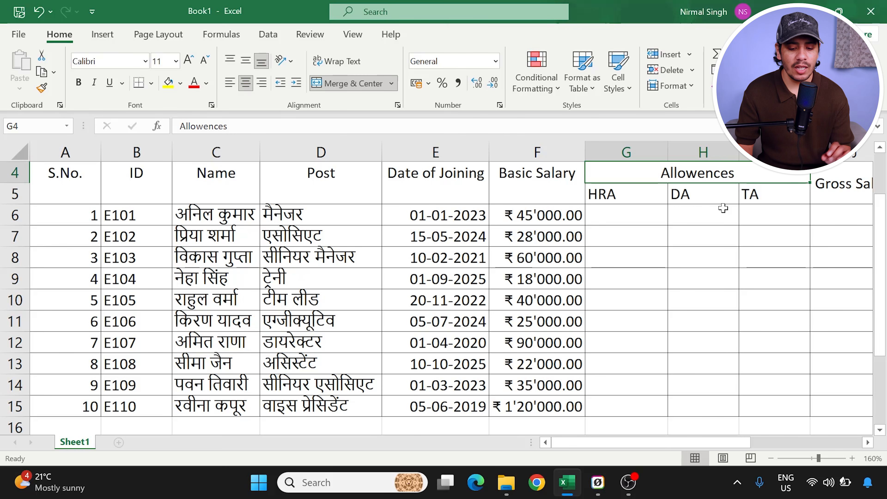
pyautogui.click(551, 215)
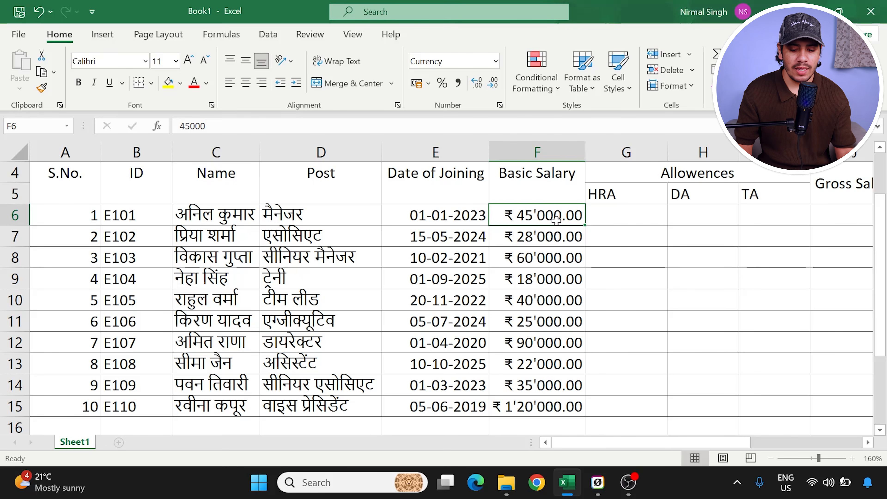
pyautogui.click(669, 177)
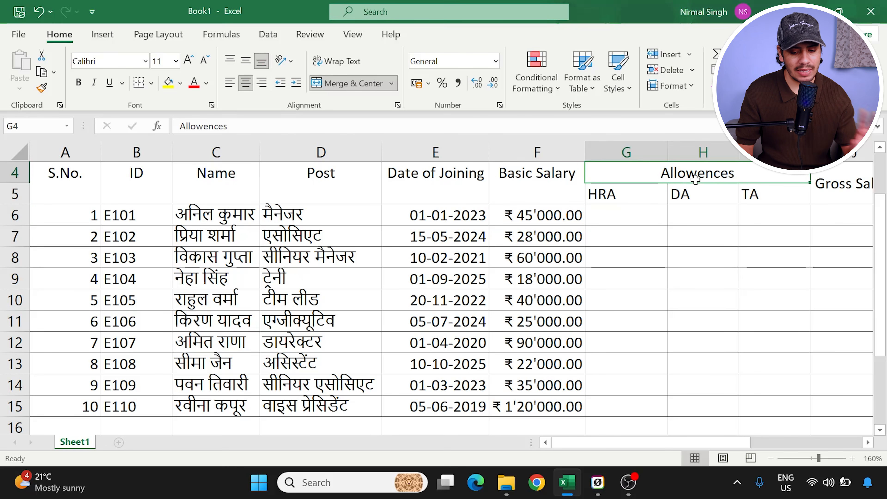
pyautogui.click(626, 196)
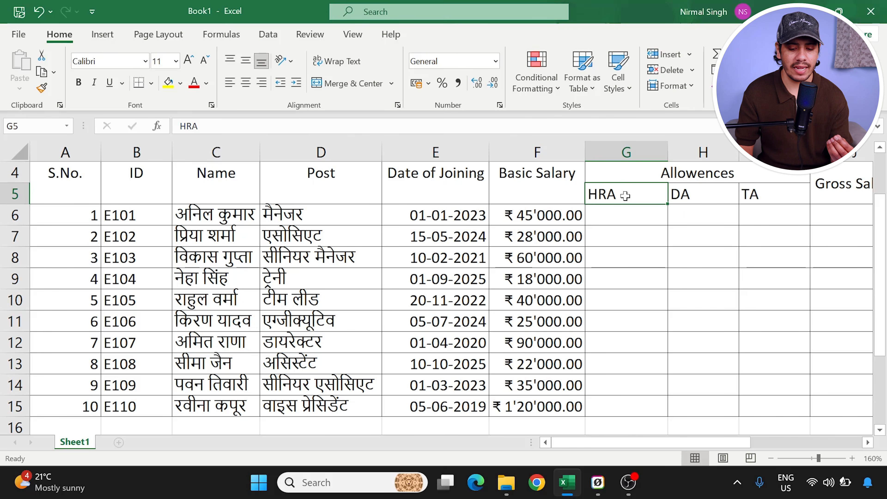
pyautogui.click(691, 201)
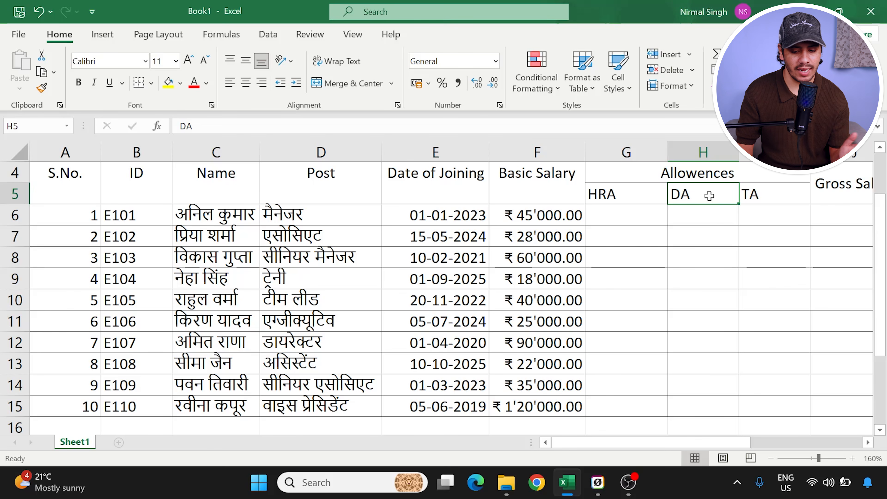
pyautogui.click(768, 193)
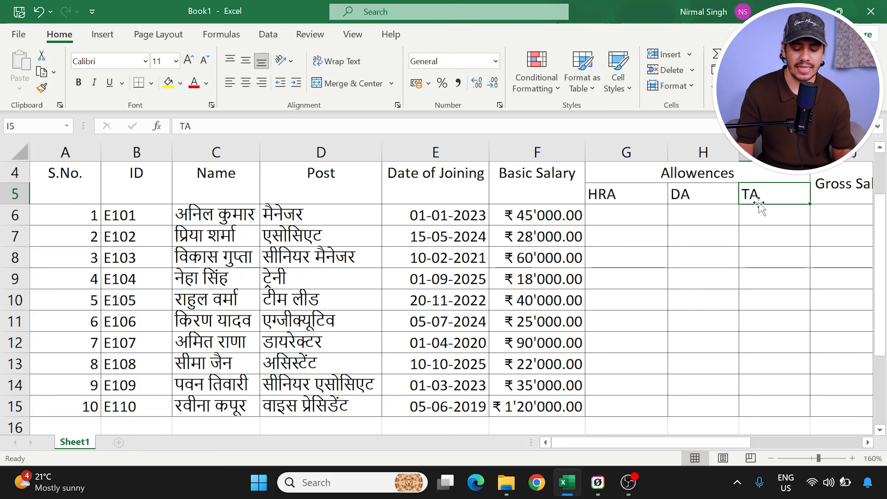
pyautogui.click(733, 198)
pyautogui.click(748, 196)
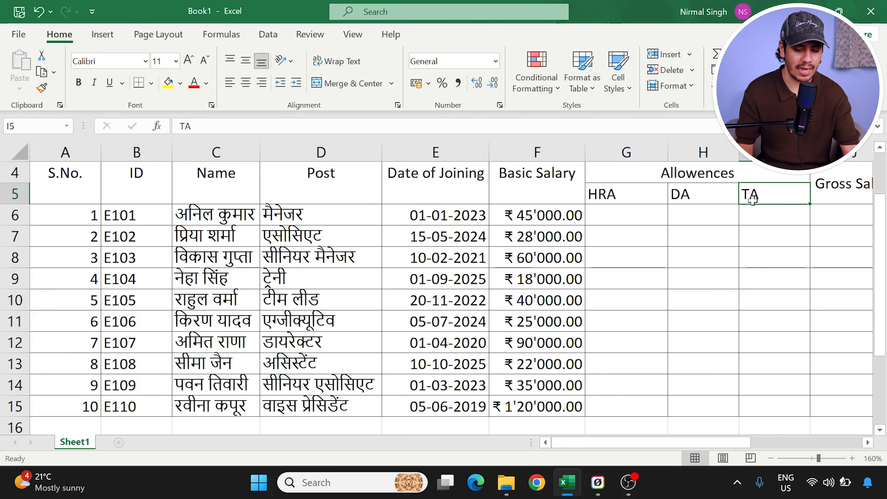
pyautogui.click(656, 198)
pyautogui.click(681, 195)
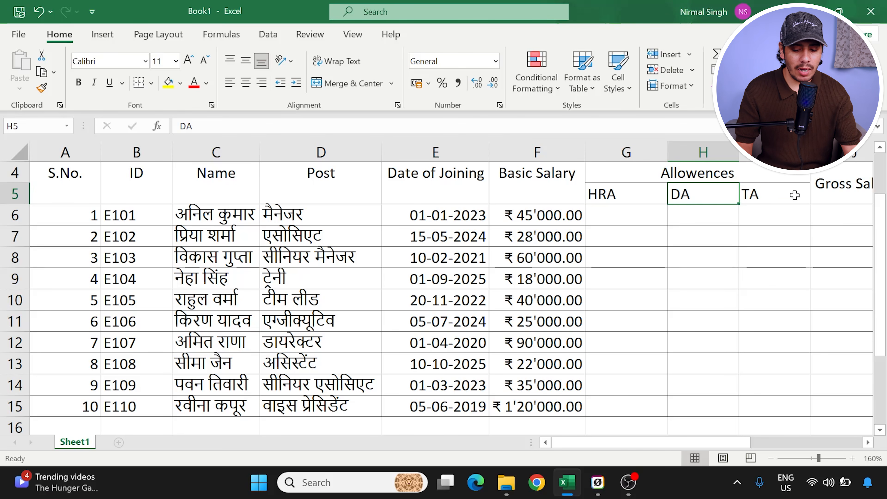
pyautogui.click(626, 193)
pyautogui.click(626, 216)
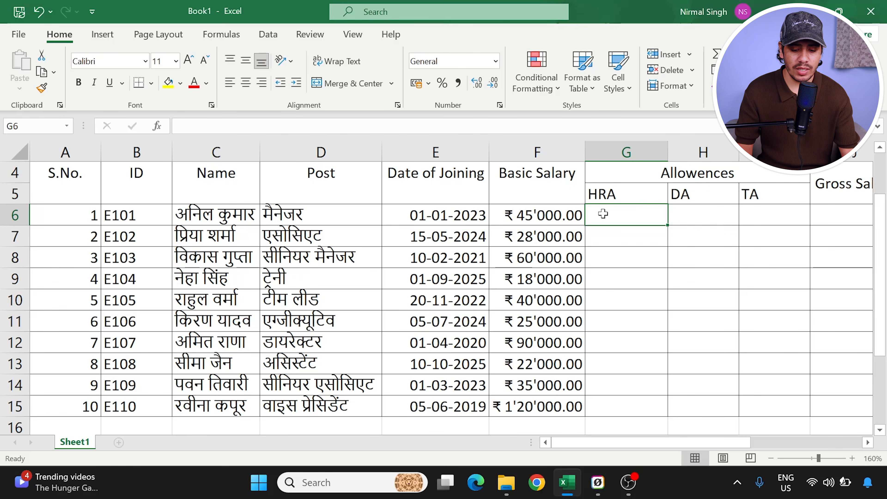
# Step: Try to replace the HRA heading in G5 with (40%)
pyautogui.click(647, 195)
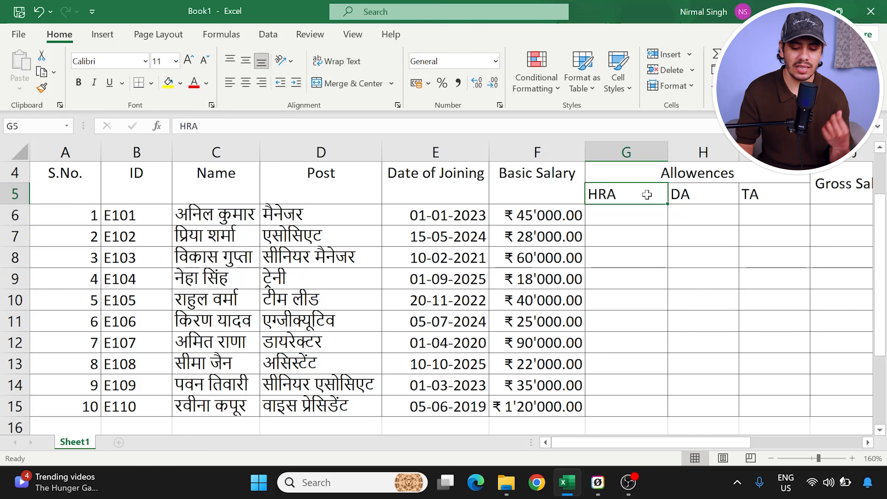
pyautogui.doubleClick(637, 193)
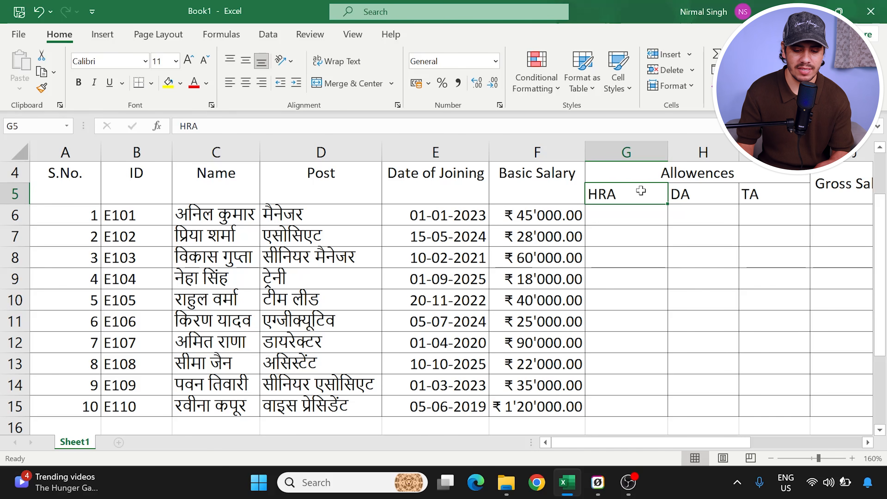
pyautogui.press('BackSpace')
pyautogui.press('BackSpace')
pyautogui.press('BackSpace')
pyautogui.write('(')
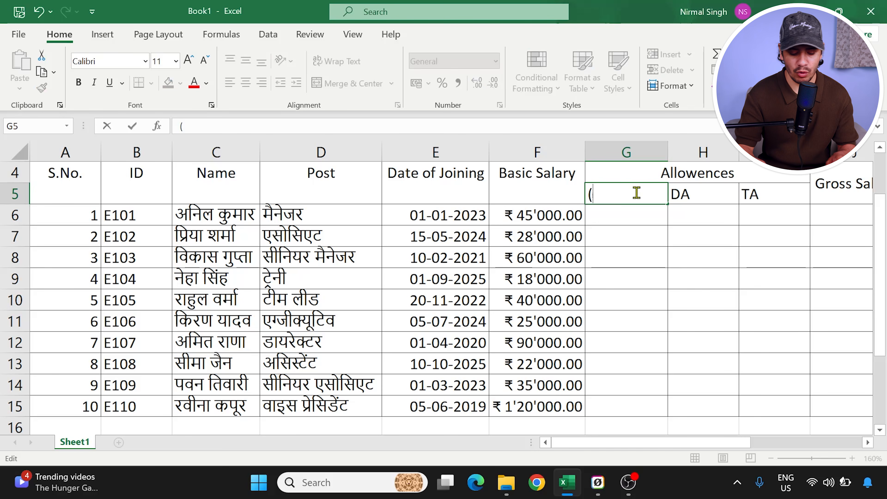
pyautogui.write('40')
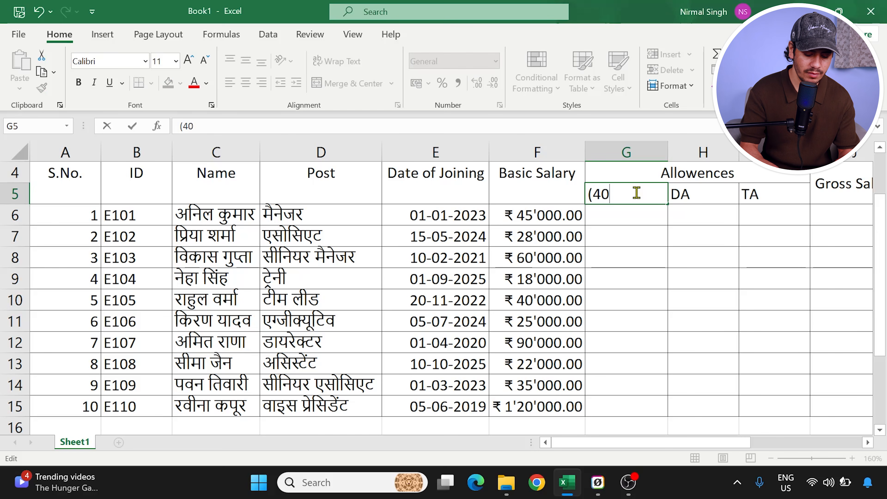
pyautogui.write('%')
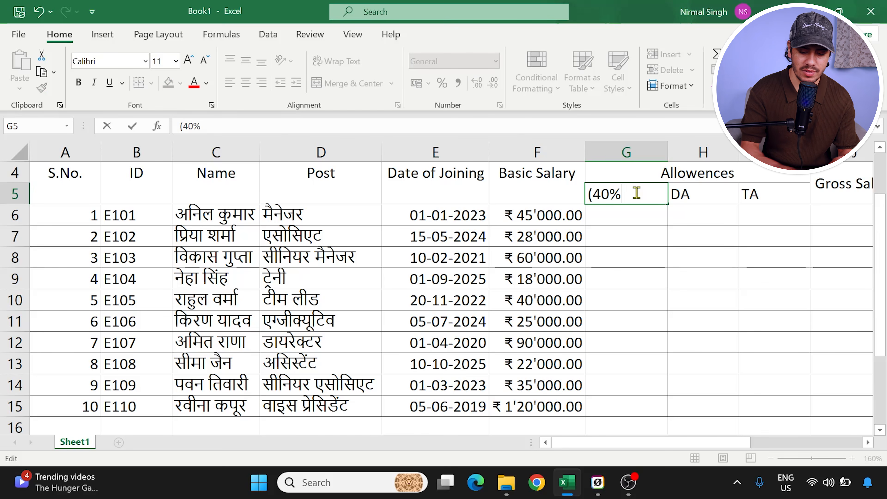
pyautogui.write(')')
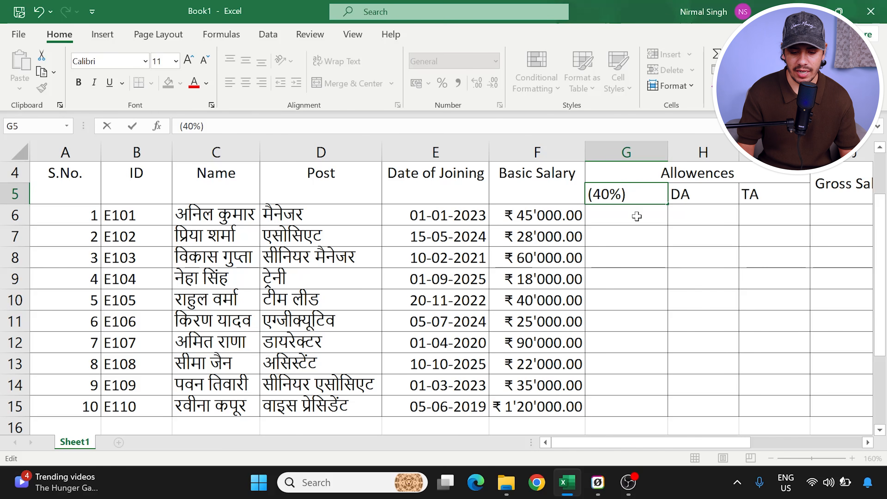
pyautogui.click(636, 214)
# Step: Change the heading in G5 to HRA (40%)
pyautogui.click(630, 192)
pyautogui.doubleClick(632, 192)
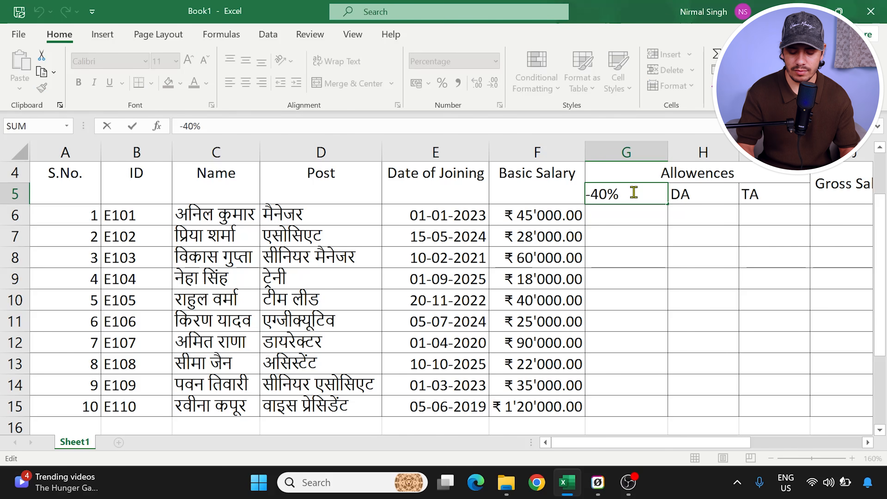
pyautogui.press('BackSpace')
pyautogui.press('BackSpace')
pyautogui.press('BackSpace')
pyautogui.press('BackSpace')
pyautogui.write('HR')
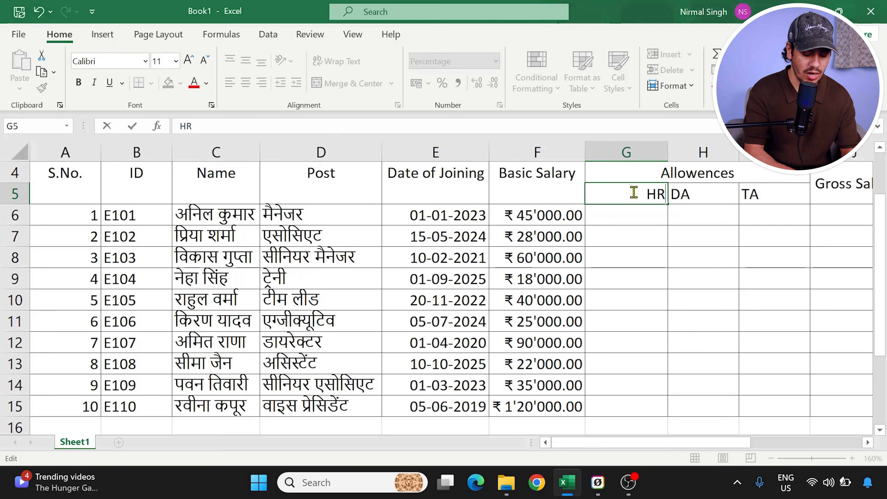
pyautogui.write('A (')
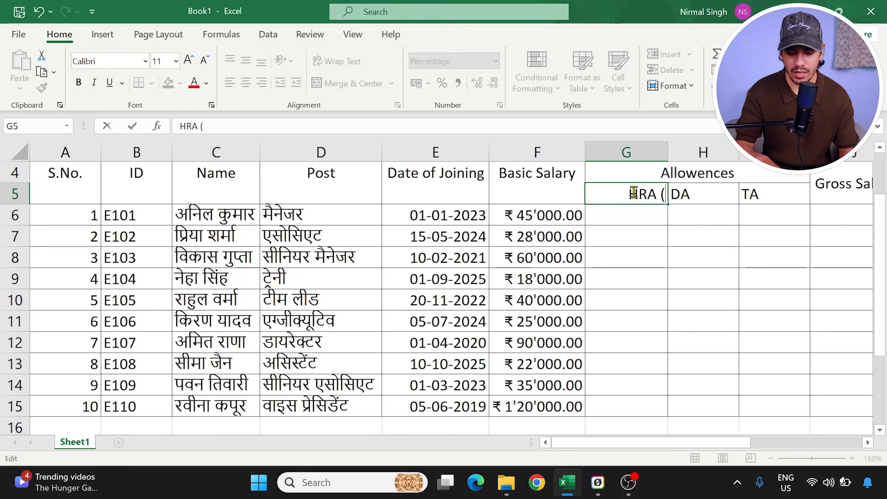
pyautogui.write('40')
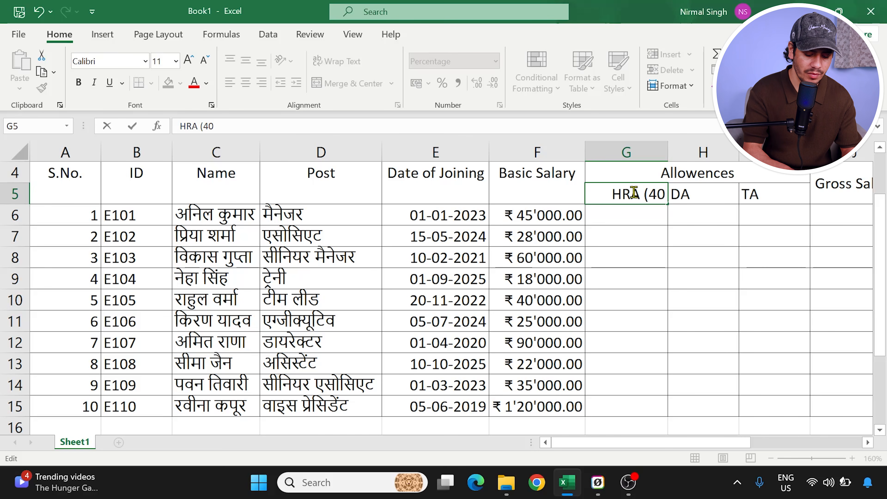
pyautogui.write('%)')
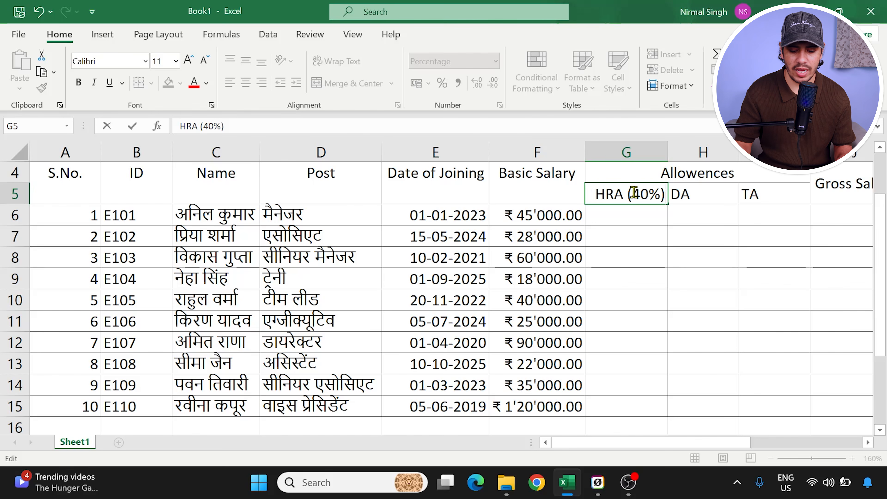
# Step: Add the allowance rates to the neighbouring headings, making H5 DA (15%) and I5 TA (12%)
pyautogui.doubleClick(705, 197)
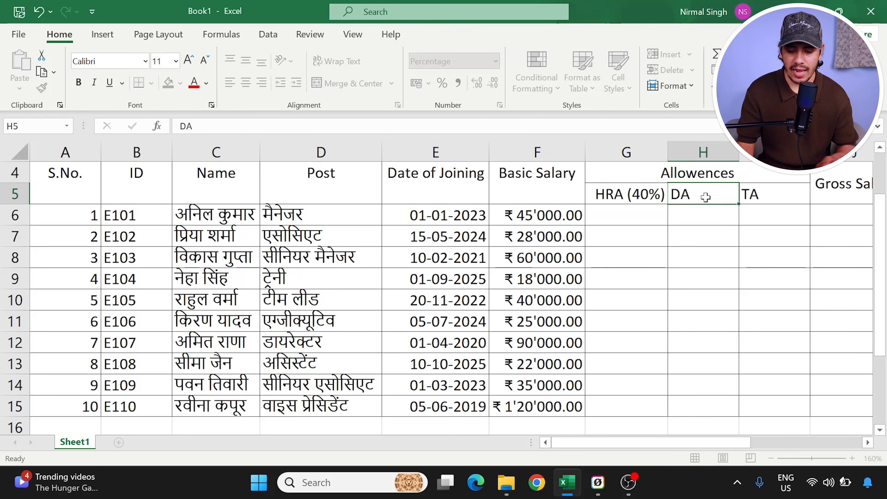
pyautogui.write('(')
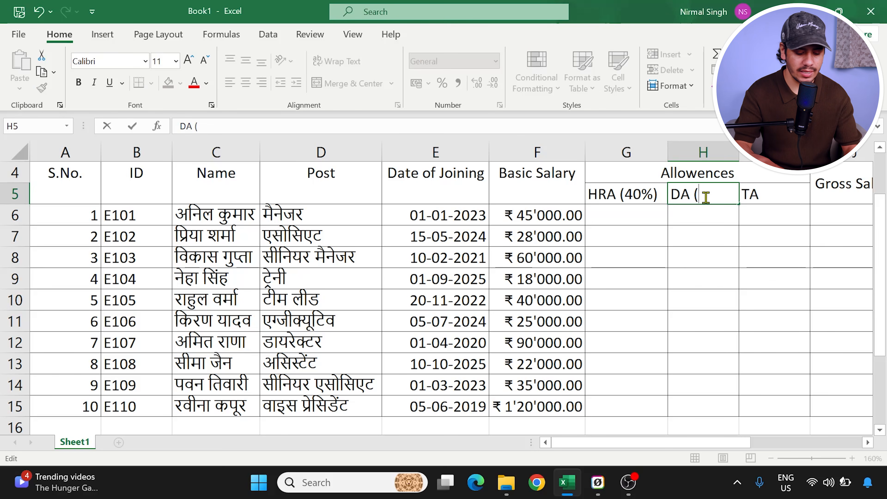
pyautogui.write('15')
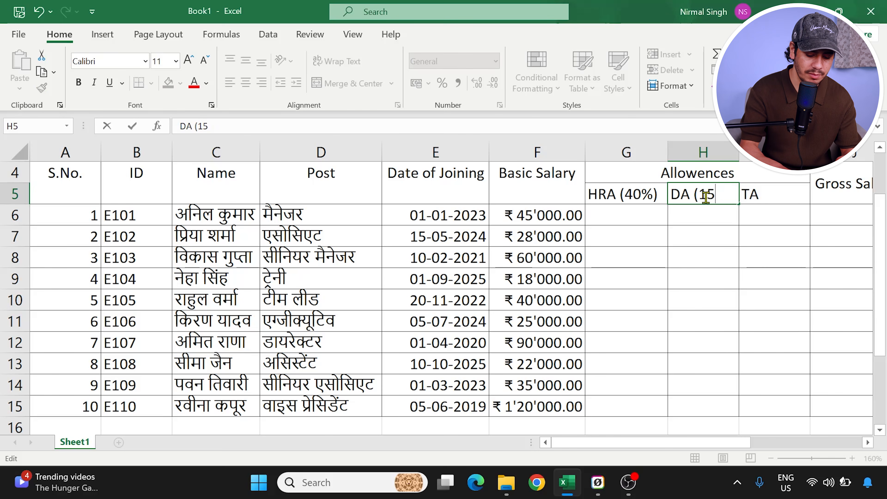
pyautogui.write('%)')
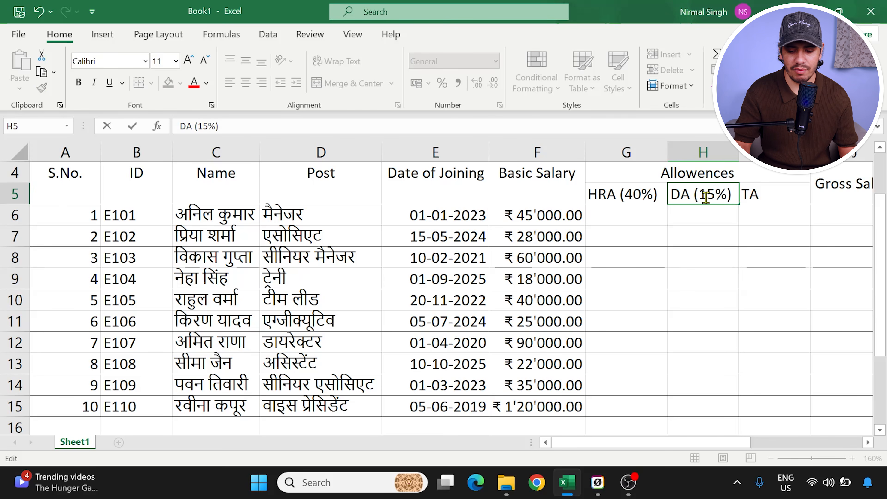
pyautogui.click(784, 194)
pyautogui.doubleClick(783, 190)
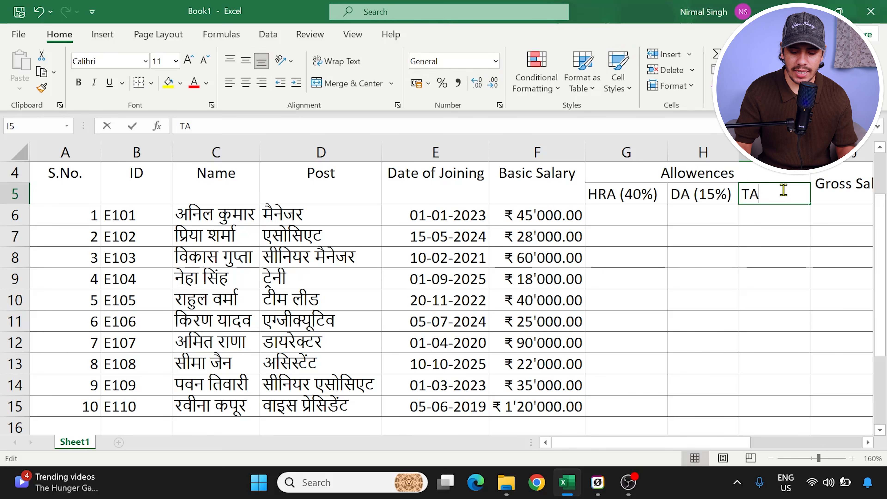
pyautogui.write('(12')
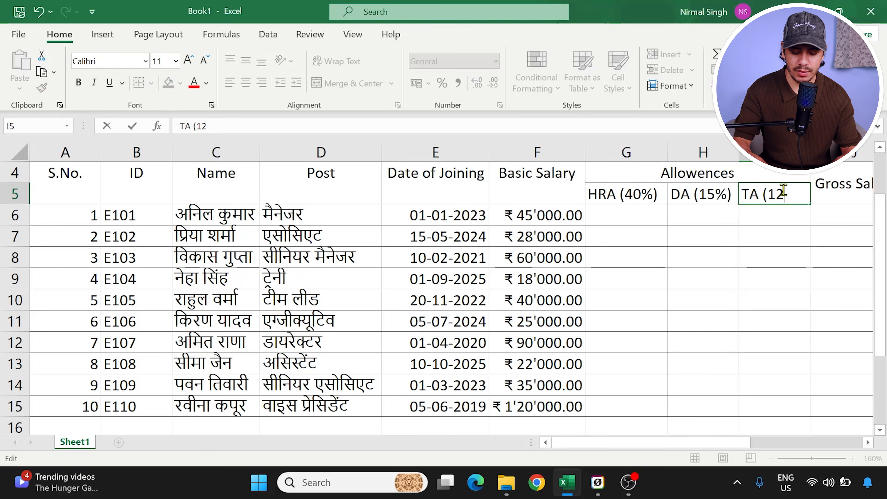
pyautogui.write('%)')
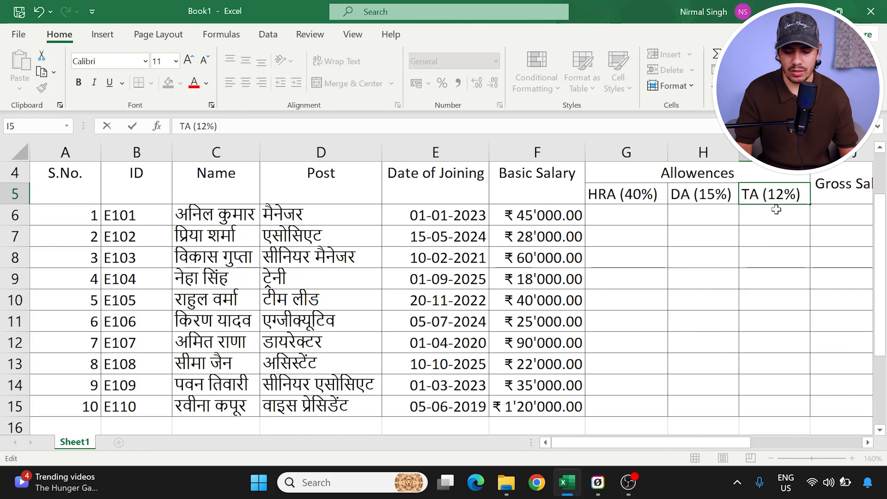
pyautogui.click(772, 229)
pyautogui.click(679, 189)
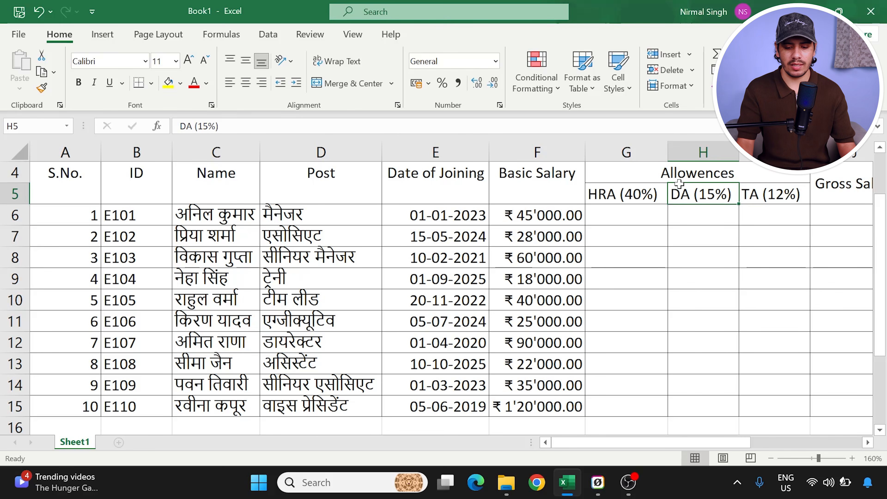
pyautogui.click(638, 197)
pyautogui.click(705, 195)
pyautogui.click(749, 193)
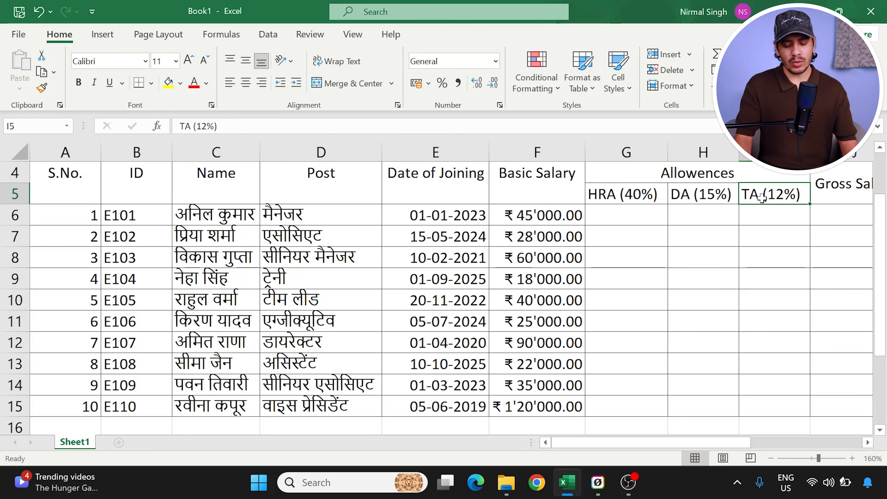
# Step: Calculate the first employee's HRA in G6 with =F6*40% and fit column G's width to its contents
pyautogui.click(629, 216)
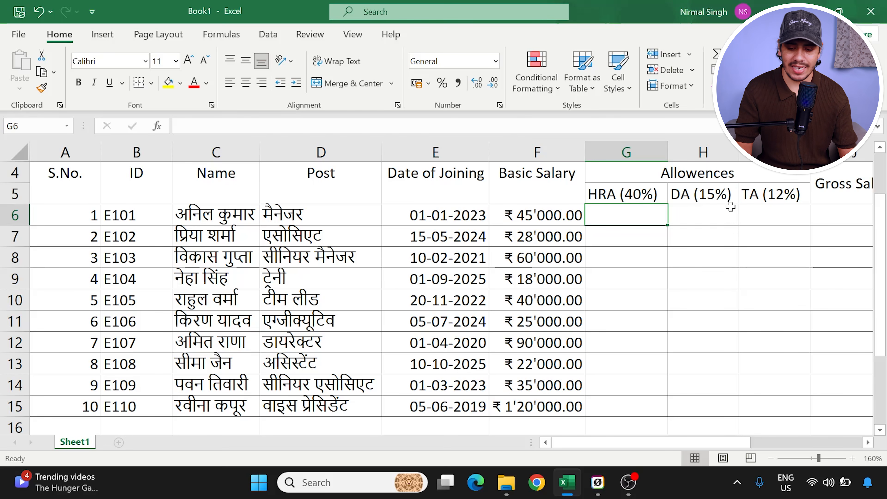
pyautogui.doubleClick(625, 212)
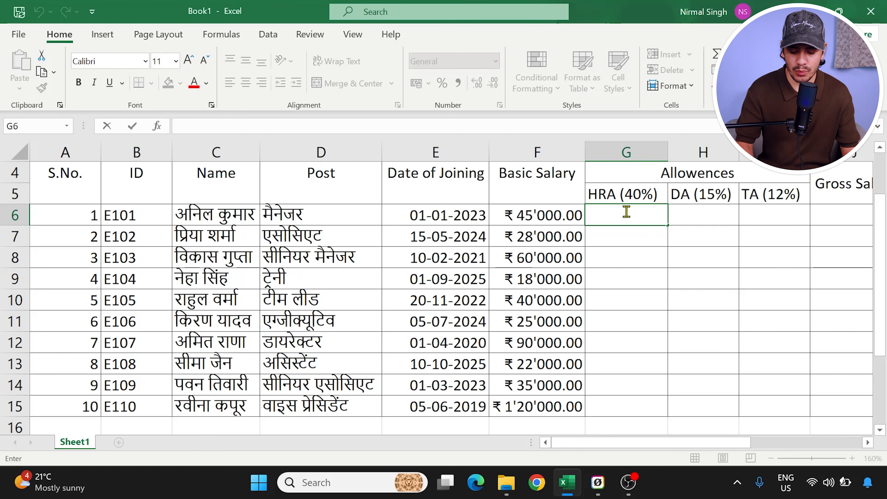
pyautogui.write('=')
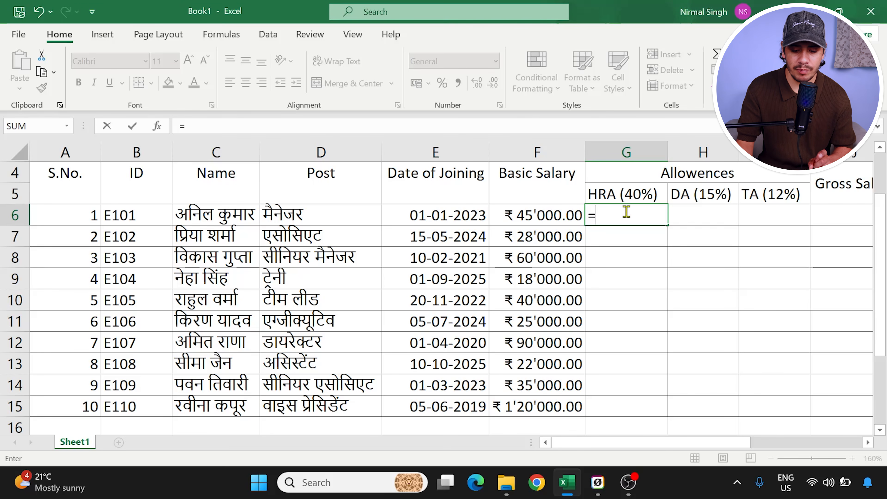
pyautogui.click(530, 215)
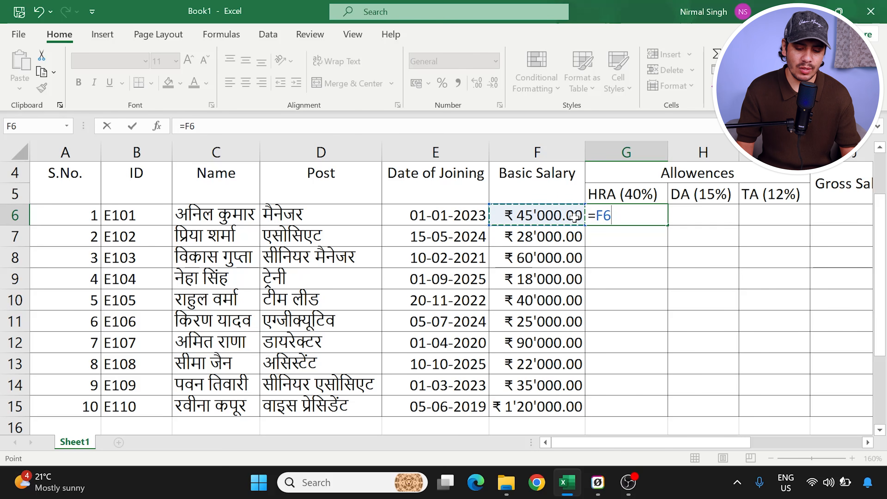
pyautogui.write('*')
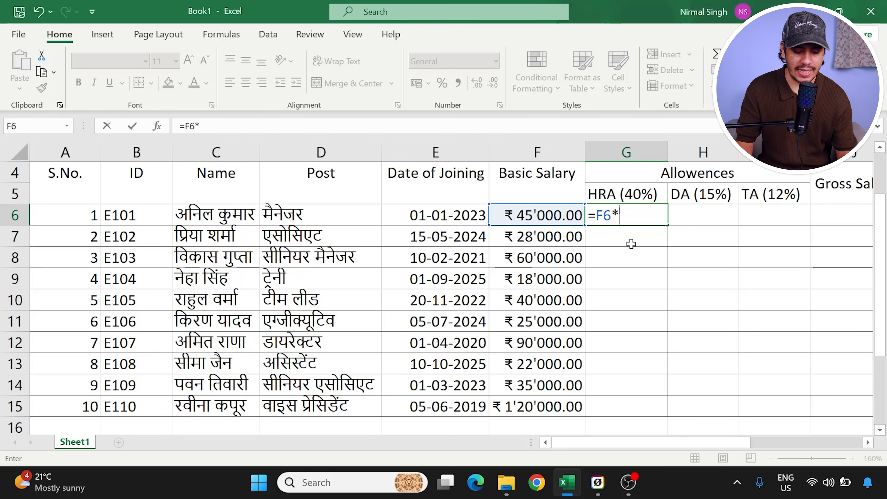
pyautogui.write('0%')
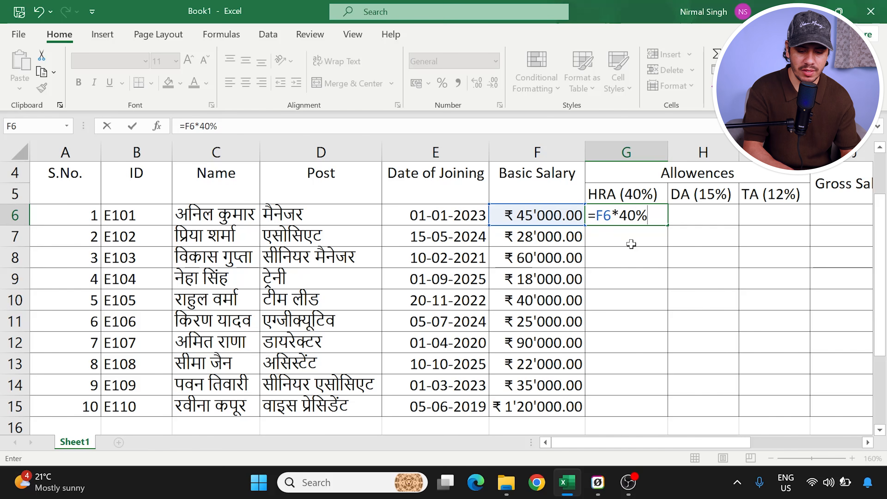
pyautogui.press('Return')
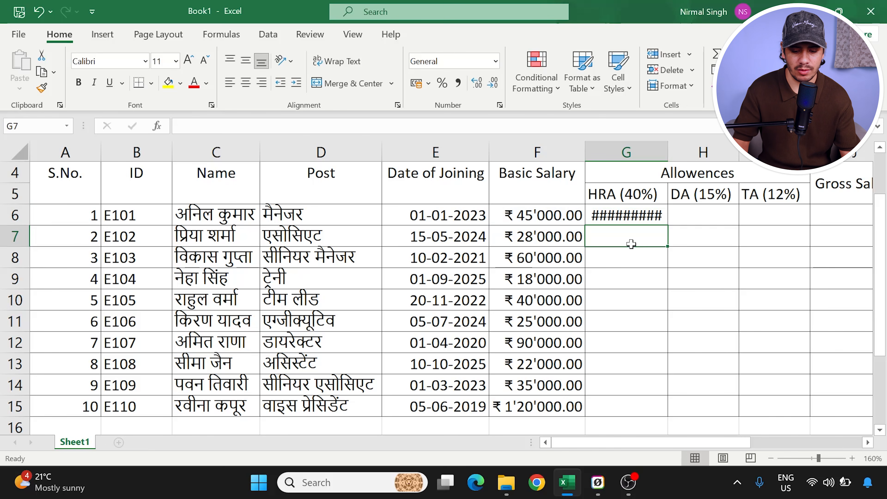
pyautogui.click(626, 220)
pyautogui.doubleClick(668, 151)
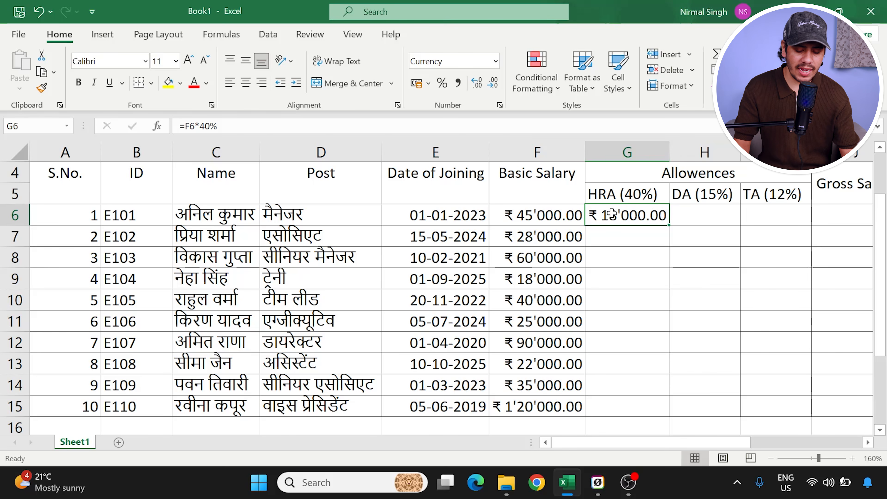
# Step: Fill the HRA formula from G6 down to G15 for all the remaining employees
pyautogui.click(541, 219)
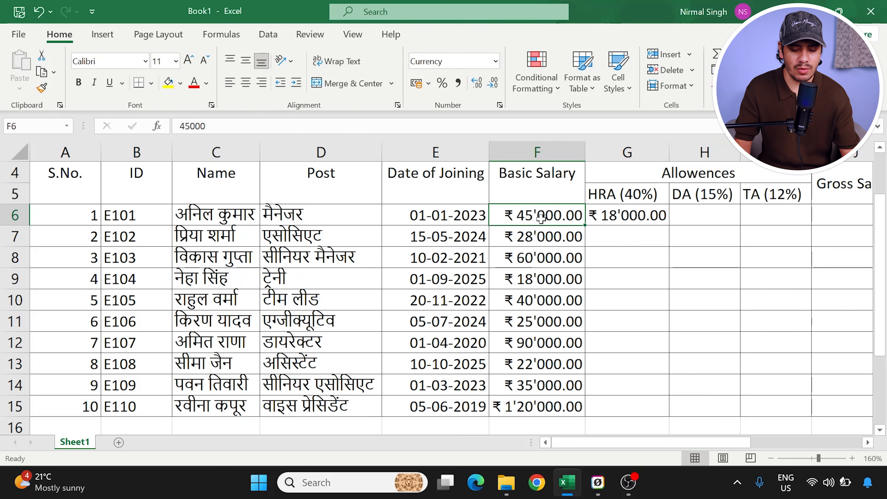
pyautogui.click(620, 213)
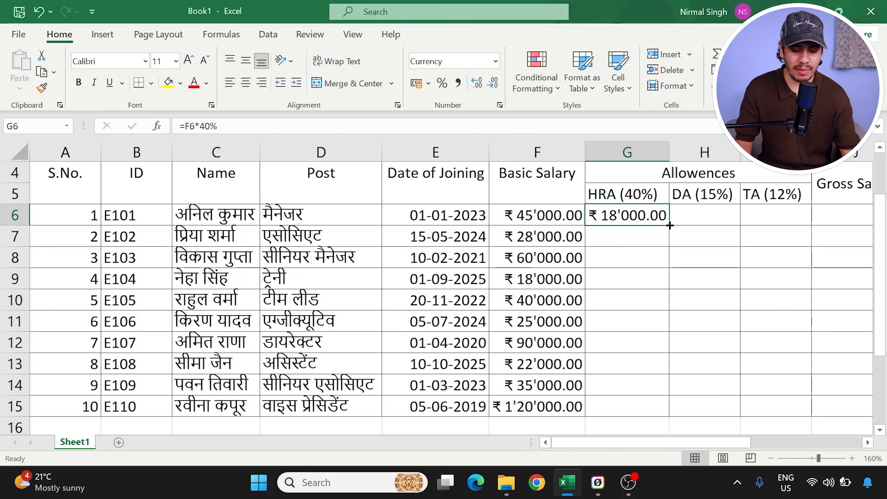
pyautogui.moveTo(669, 226); pyautogui.dragTo(674, 415)
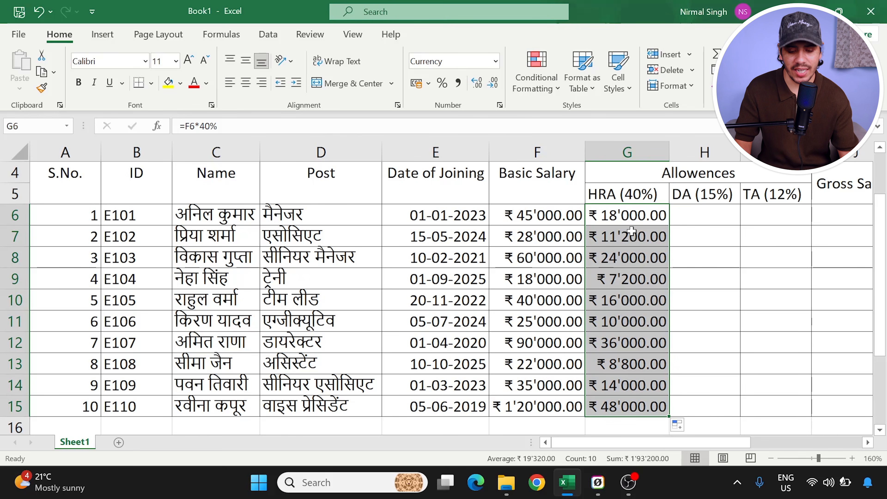
pyautogui.click(539, 213)
pyautogui.click(597, 210)
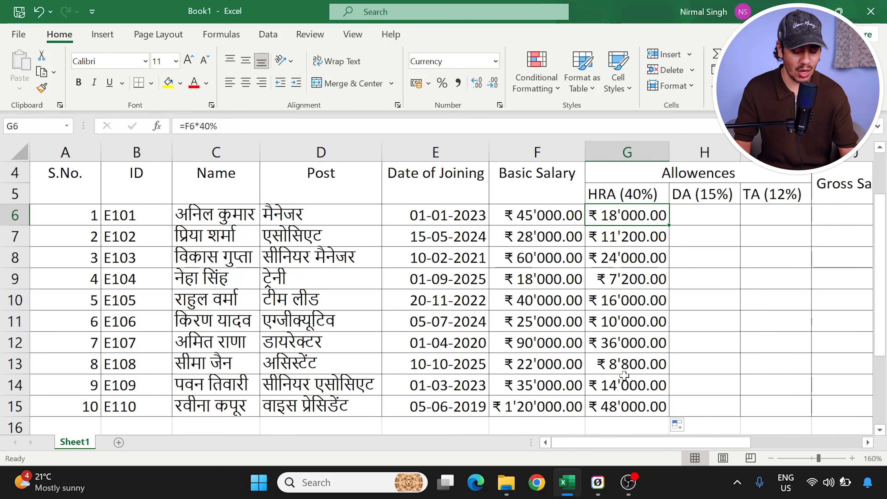
# Step: Calculate the first employee's DA in H6 with the formula =F6*15%
pyautogui.click(696, 207)
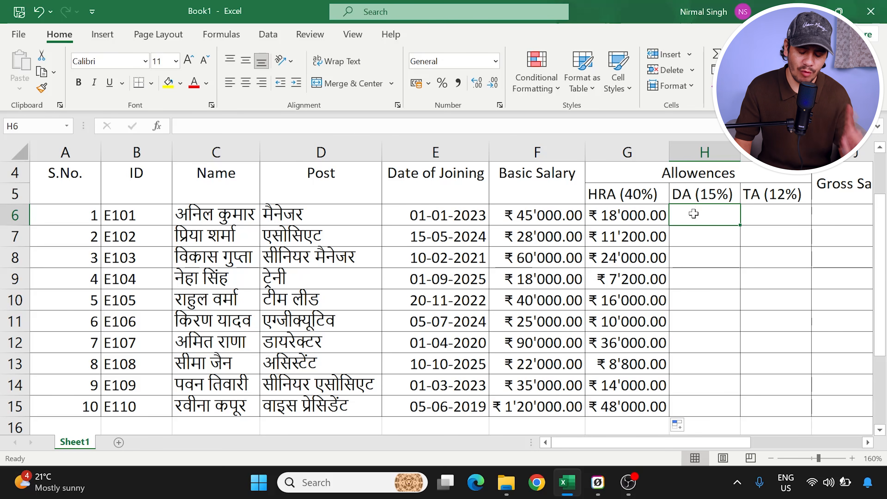
pyautogui.write('=')
pyautogui.click(519, 211)
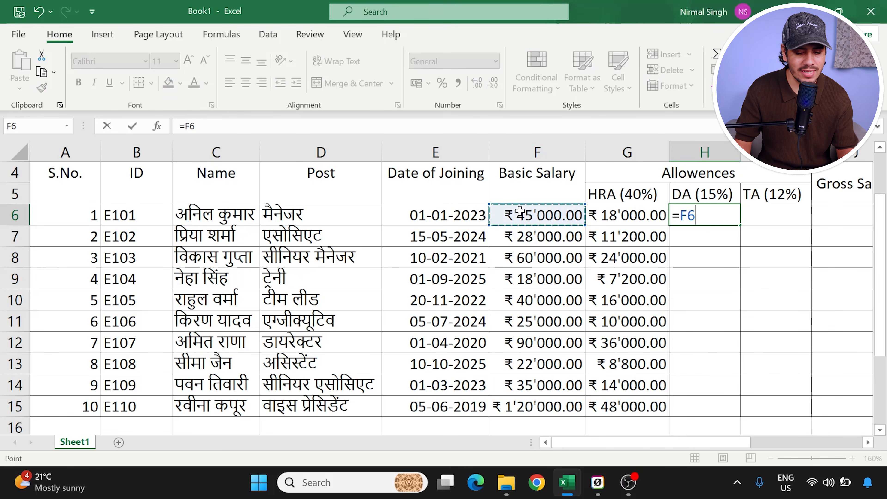
pyautogui.write('*')
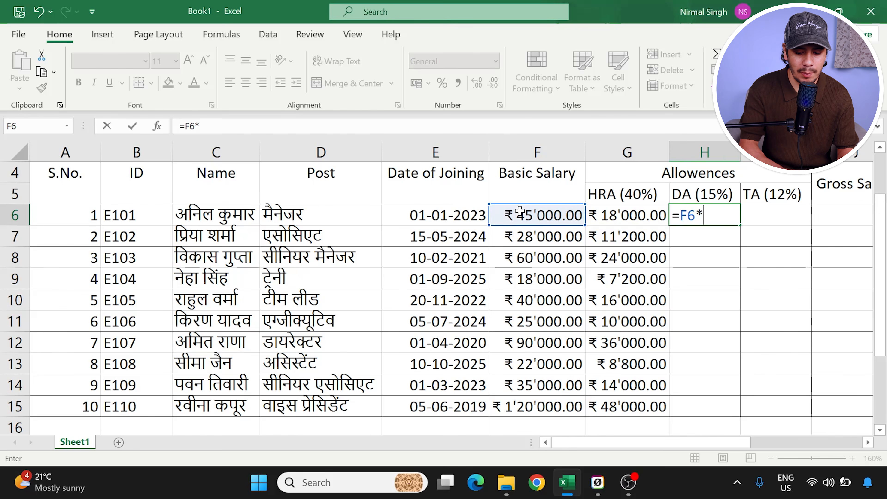
pyautogui.write('15%')
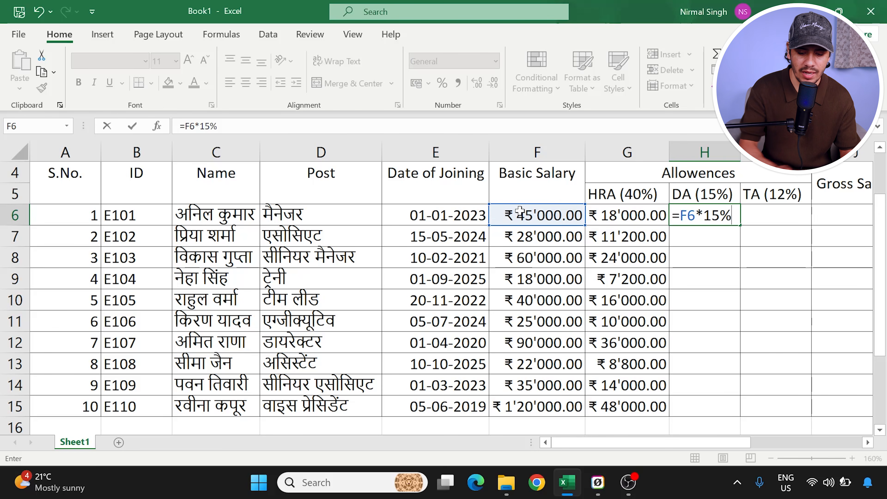
pyautogui.press('Return')
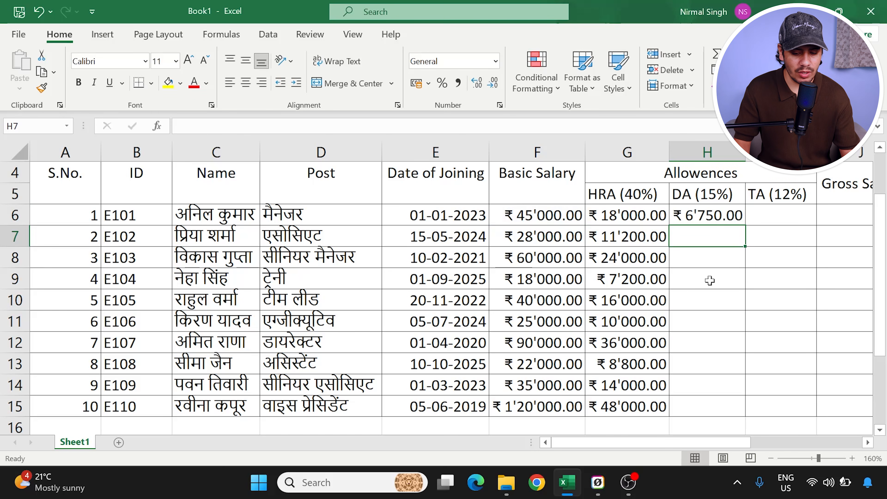
# Step: Fill the DA formula from H6 down to H15 and fit column H's width to its contents
pyautogui.click(709, 220)
pyautogui.moveTo(746, 226); pyautogui.dragTo(747, 419)
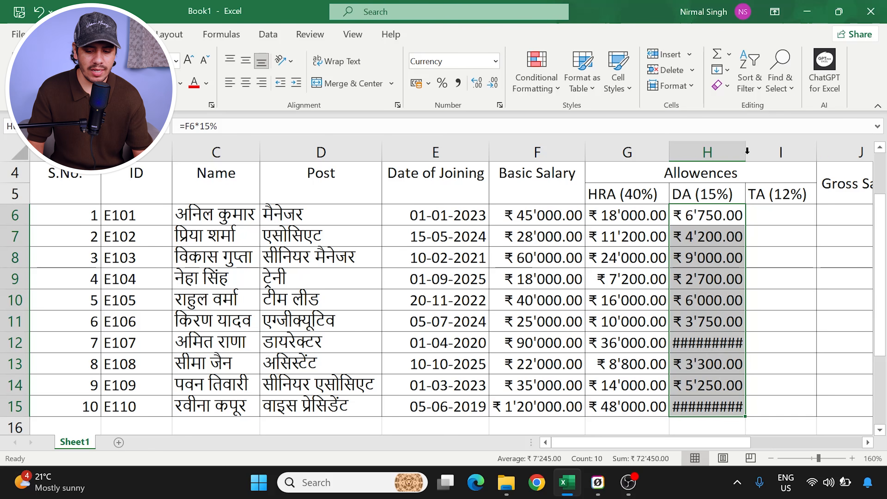
pyautogui.doubleClick(746, 154)
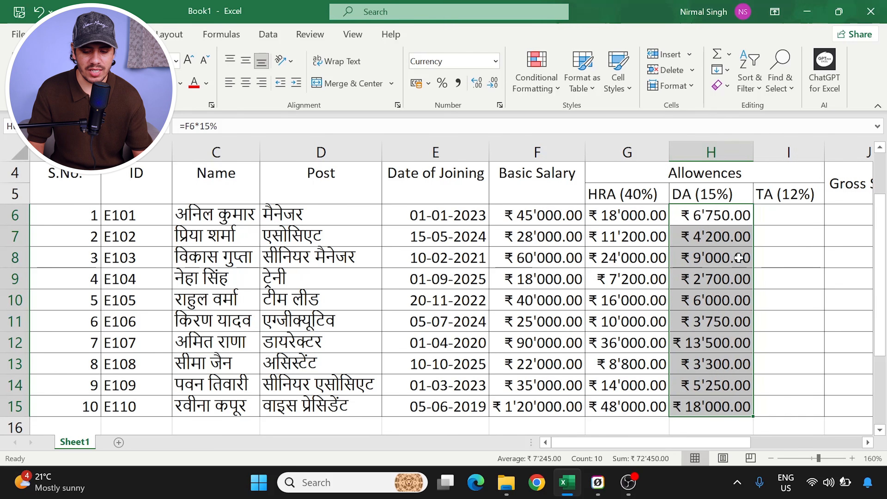
# Step: Calculate the first employee's TA in I6 with the formula =F6*12%
pyautogui.click(784, 215)
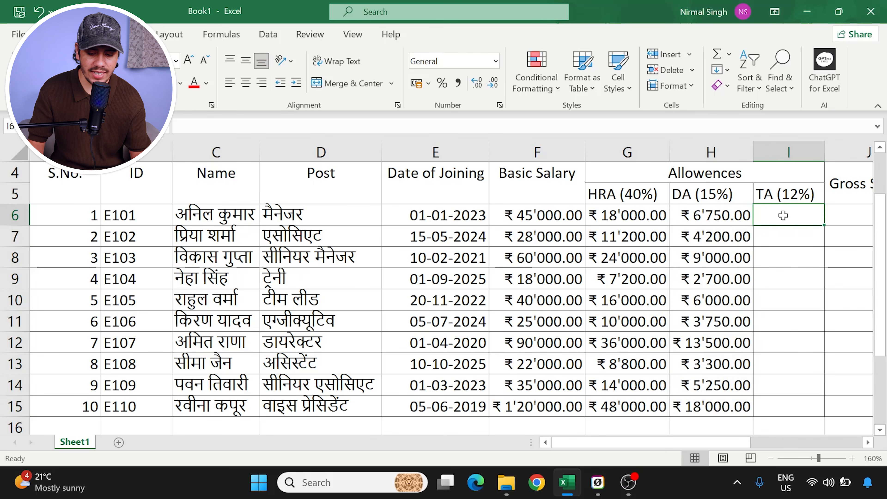
pyautogui.write('=')
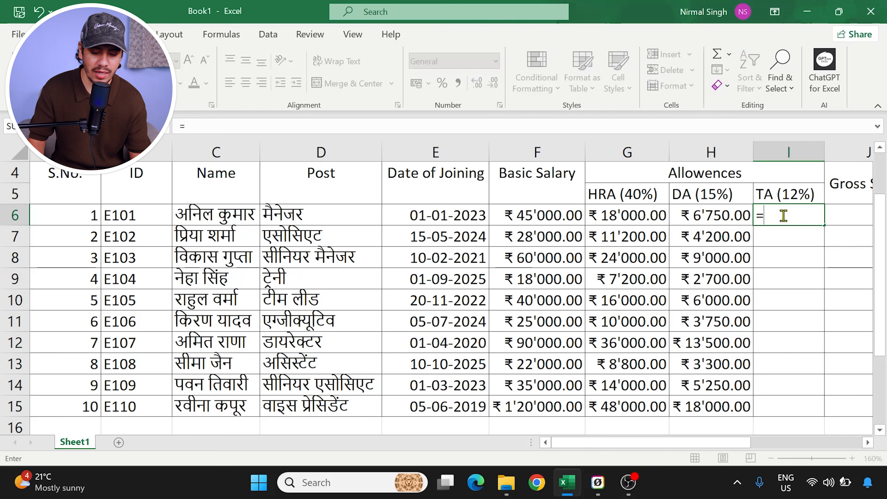
pyautogui.click(539, 214)
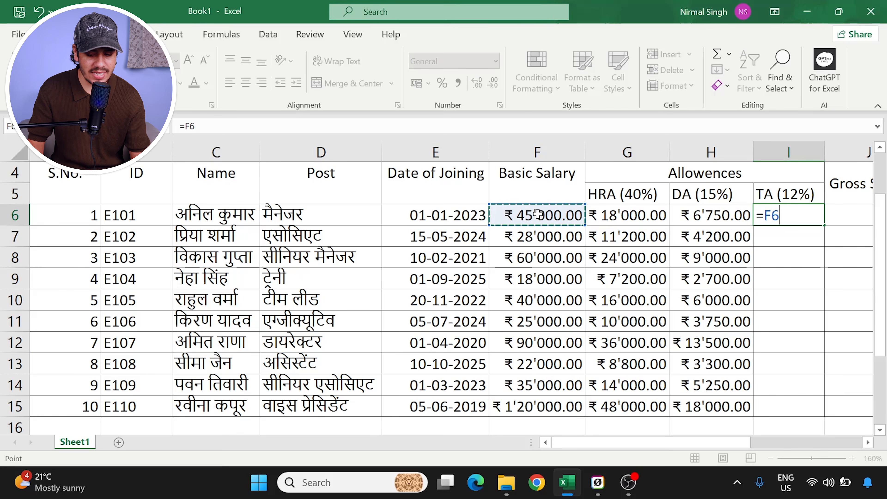
pyautogui.write('*')
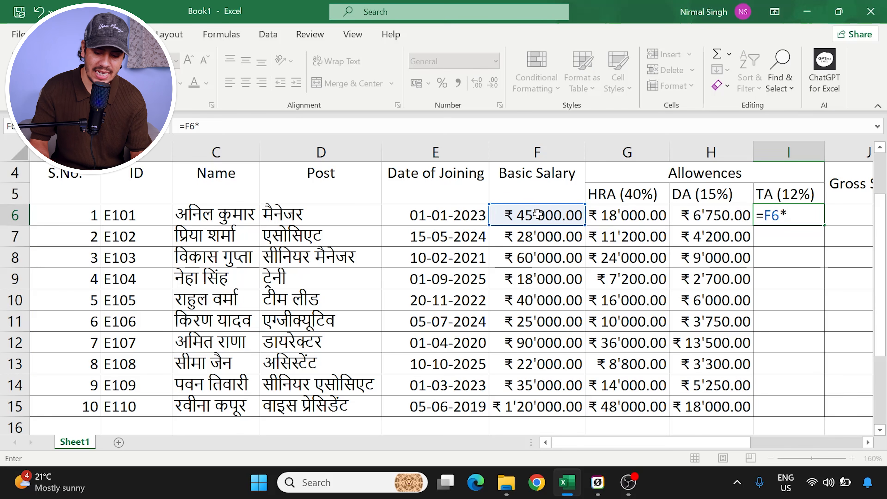
pyautogui.write('12%')
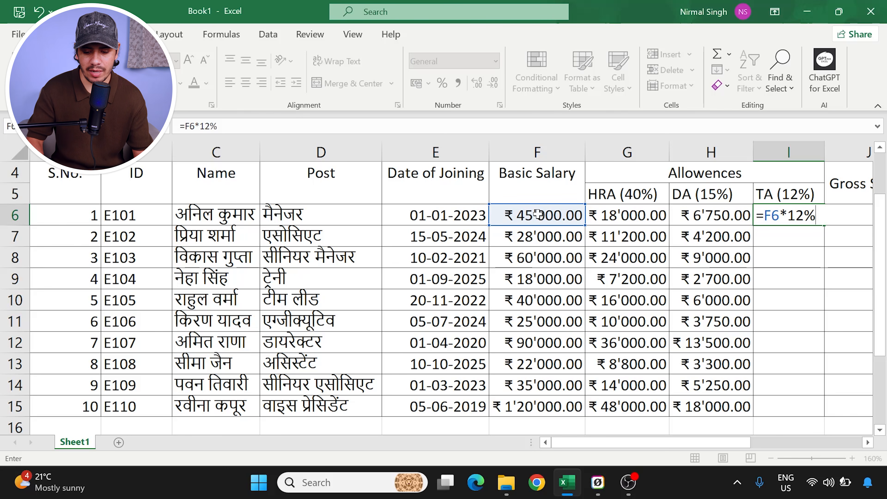
pyautogui.press('Return')
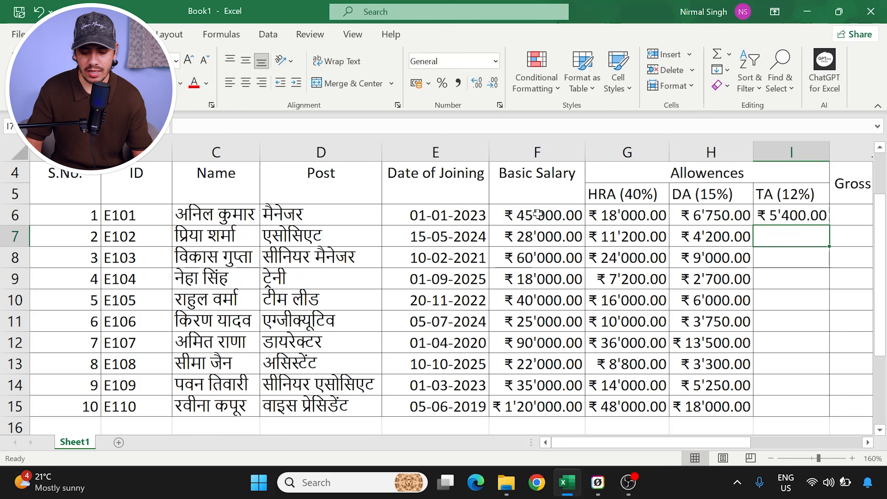
# Step: Fill the TA formula from I6 down to I15 and fit column I's width to its contents
pyautogui.click(819, 215)
pyautogui.moveTo(828, 226); pyautogui.dragTo(833, 414)
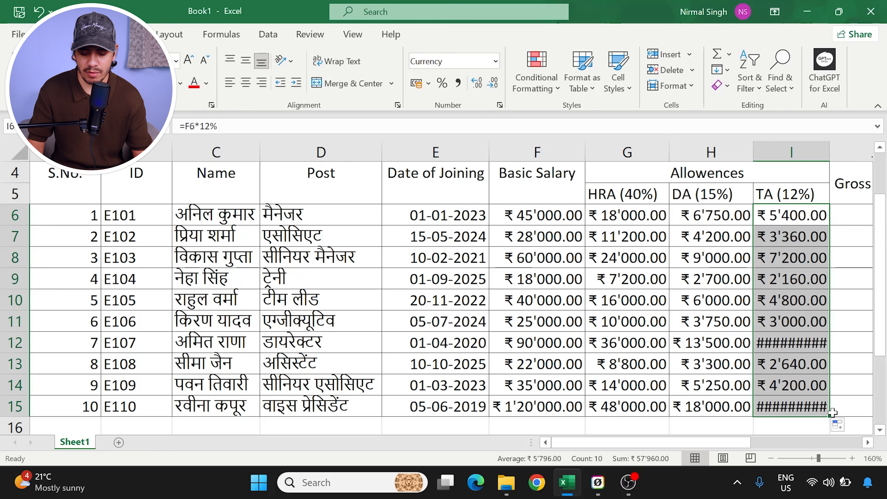
pyautogui.doubleClick(829, 154)
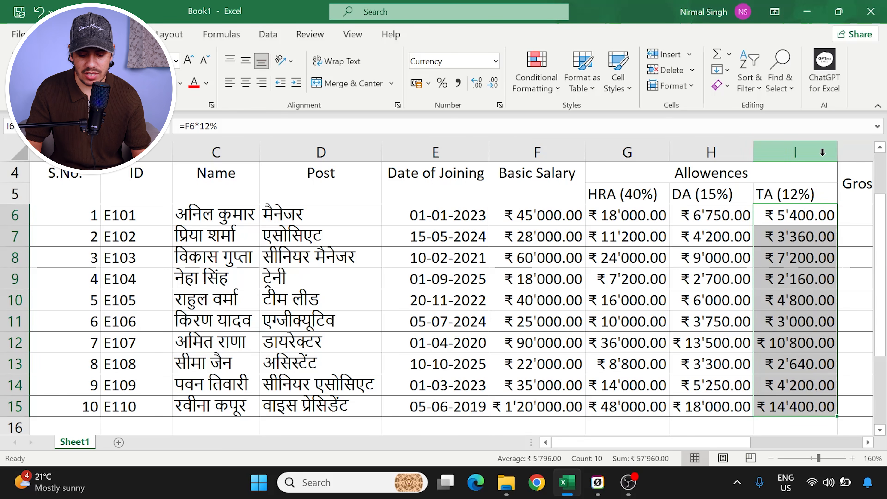
# Step: Review the first employee's Basic Salary, HRA, DA and TA amounts alongside the Gross Salary column
pyautogui.moveTo(685, 445); pyautogui.dragTo(749, 451)
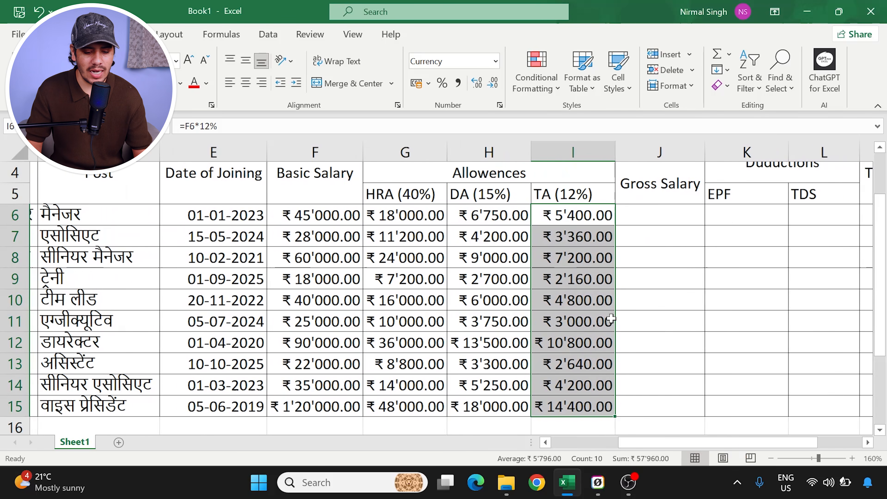
pyautogui.click(316, 212)
pyautogui.click(384, 215)
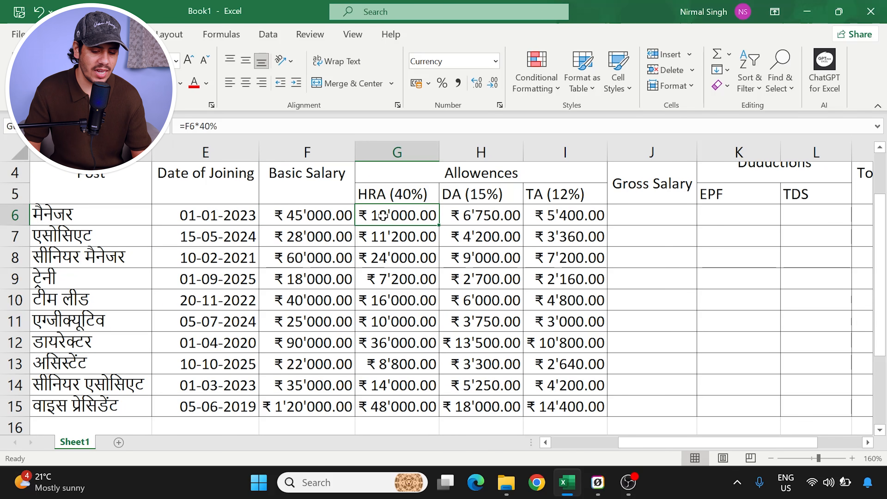
pyautogui.click(492, 212)
pyautogui.click(568, 215)
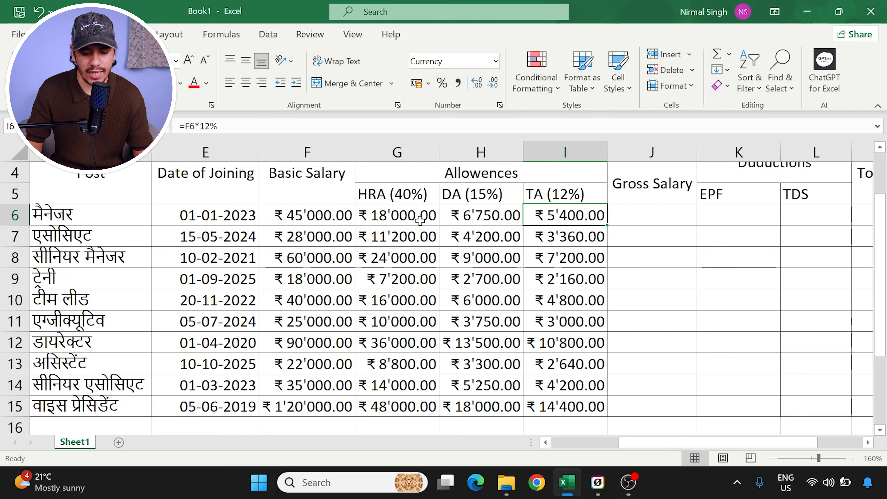
pyautogui.click(629, 180)
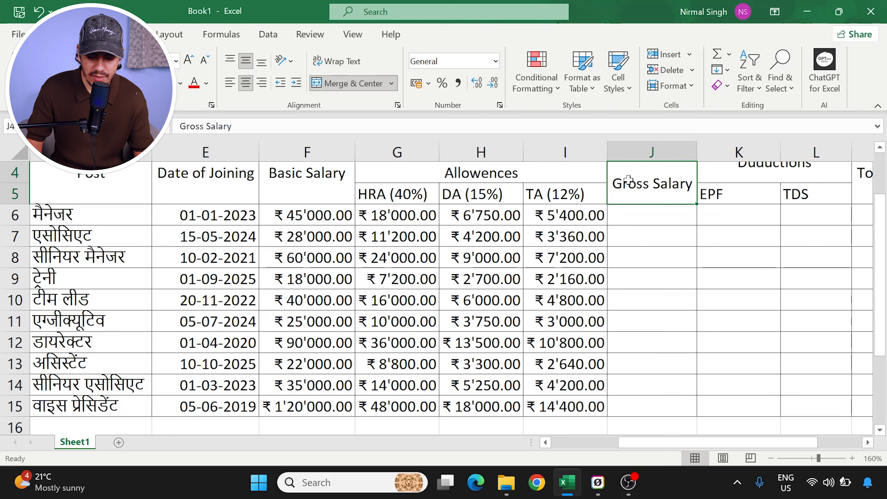
pyautogui.click(635, 219)
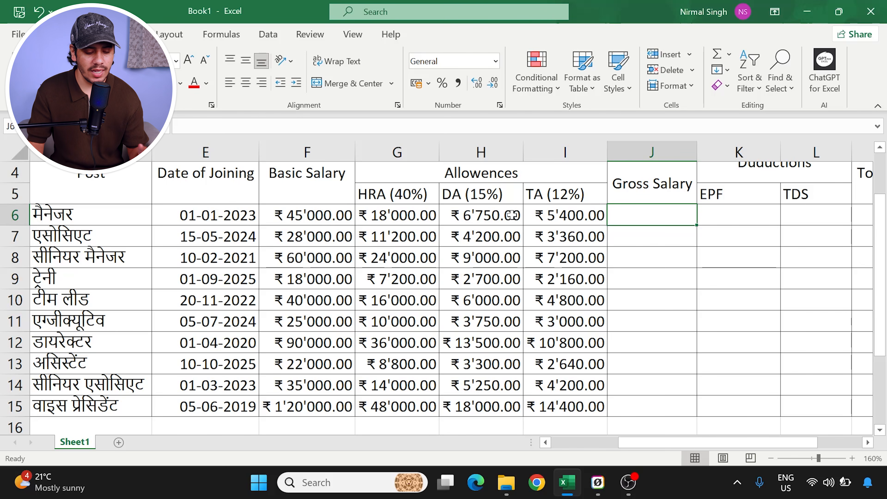
pyautogui.click(310, 223)
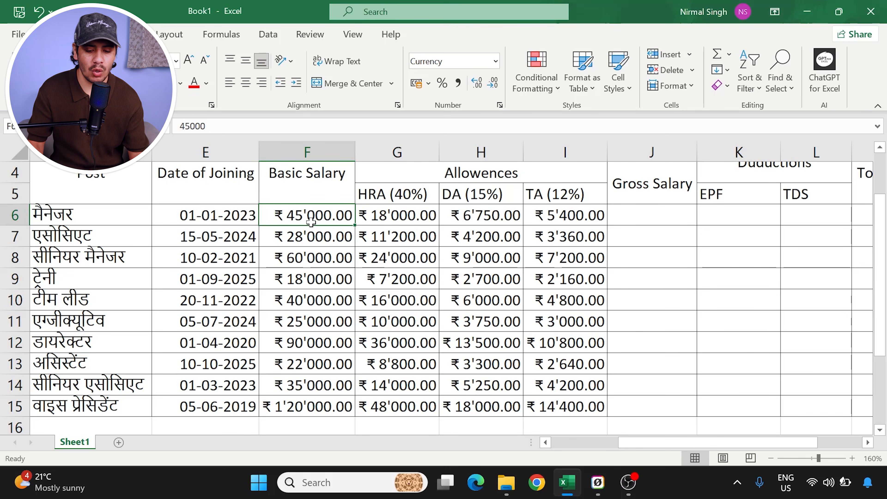
# Step: Calculate the first employee's Gross Salary in J6 with the formula =SUM(F6:I6)
pyautogui.click(656, 219)
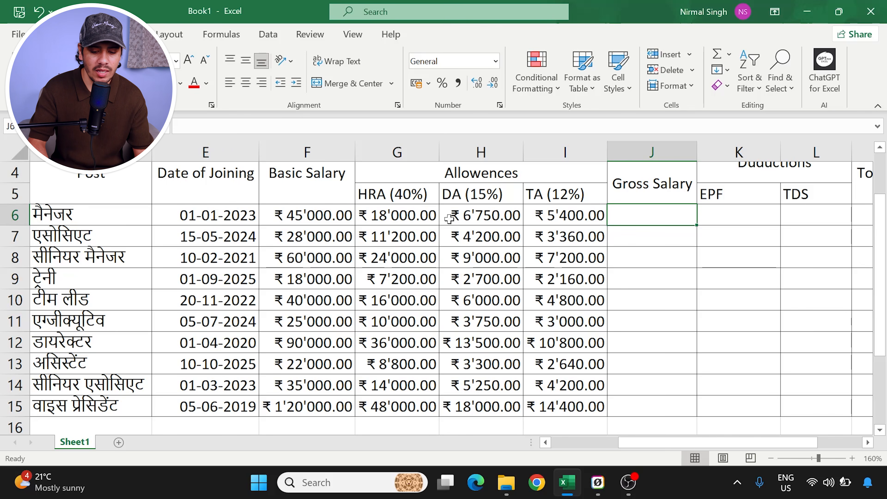
pyautogui.write('=sum(')
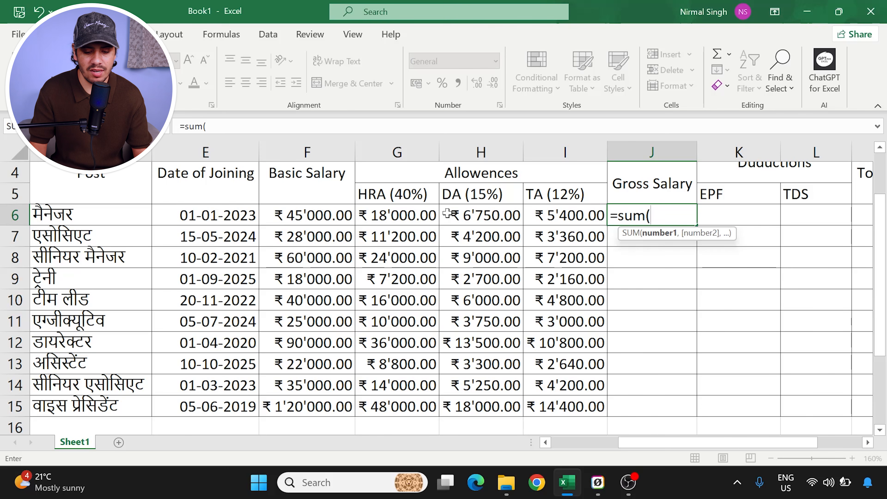
pyautogui.moveTo(311, 217); pyautogui.dragTo(551, 217)
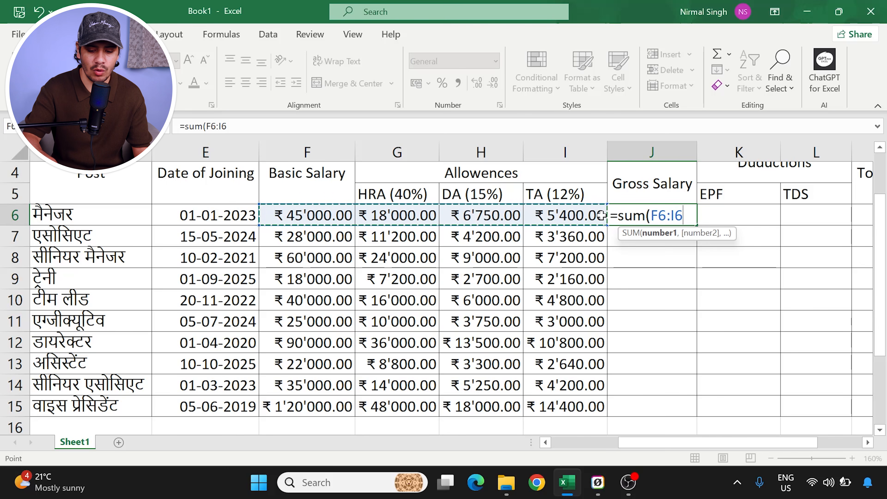
pyautogui.write(')')
pyautogui.press('BackSpace')
pyautogui.press('BackSpace')
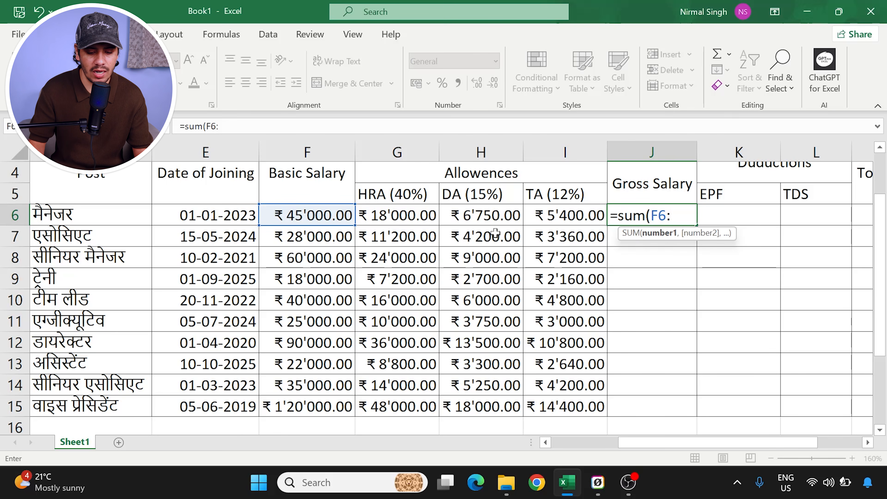
pyautogui.click(551, 214)
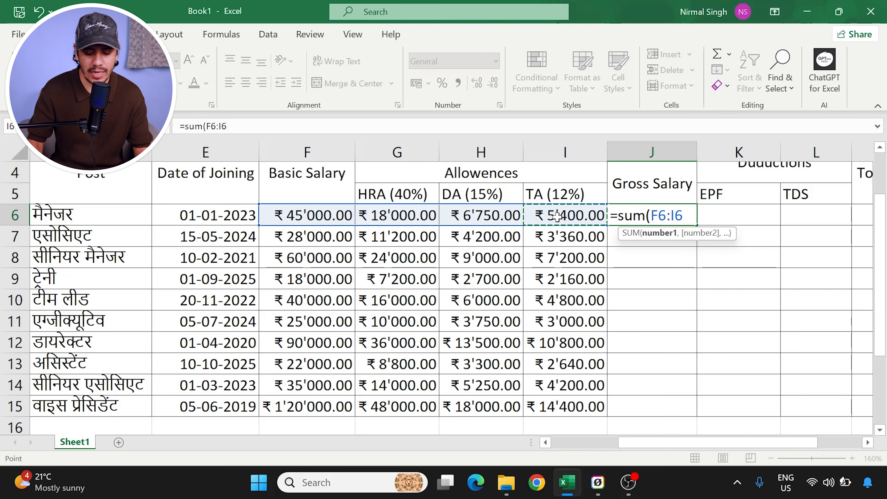
pyautogui.write(')')
pyautogui.press('Return')
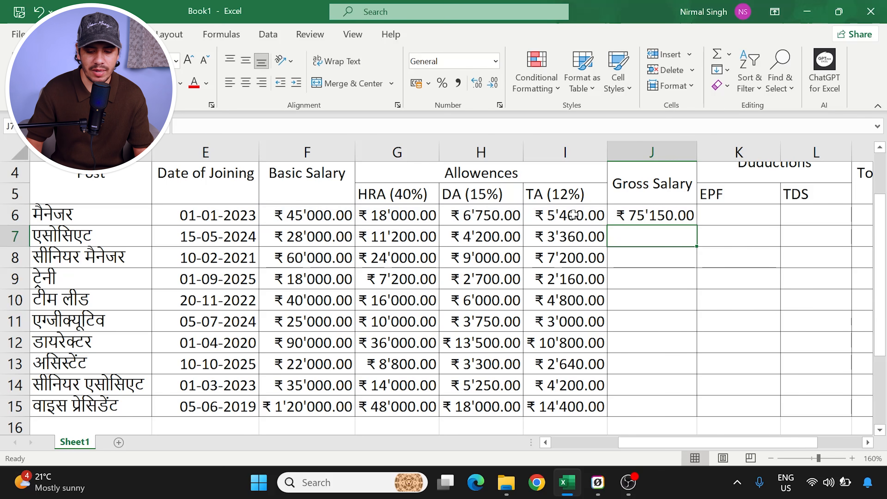
# Step: Compare the first employee's Gross Salary in J6 with the Basic Salary in F6 and the allowances between them
pyautogui.click(626, 220)
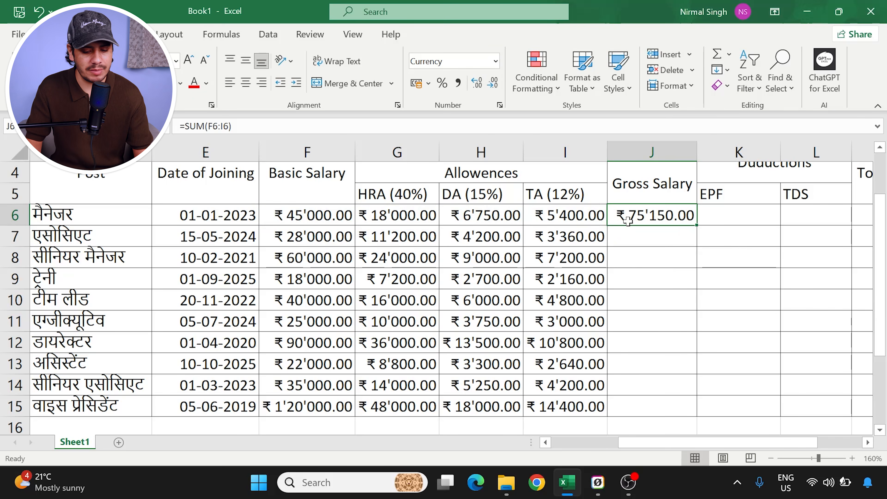
pyautogui.moveTo(643, 444); pyautogui.dragTo(545, 444)
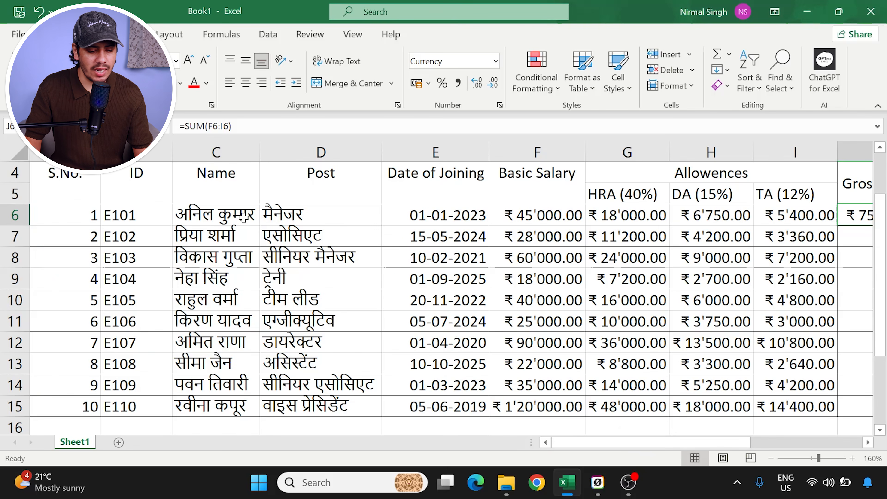
pyautogui.moveTo(646, 444); pyautogui.dragTo(749, 441)
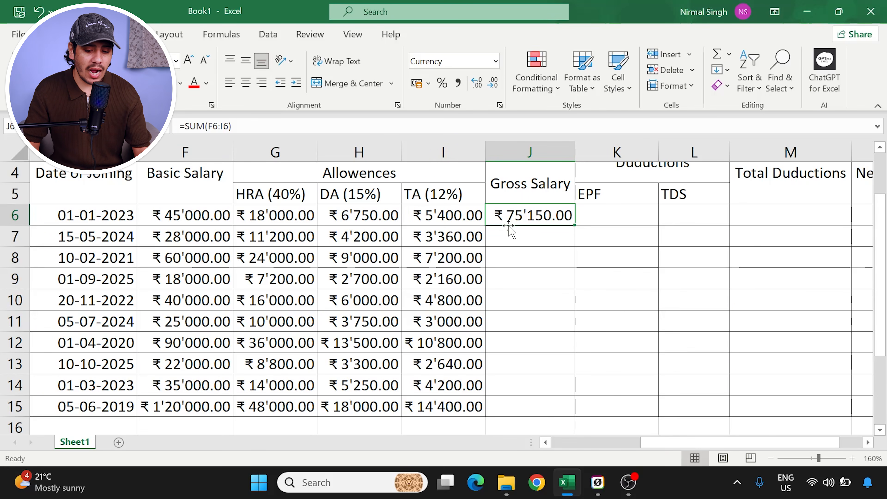
pyautogui.scroll(1, 509, 227)
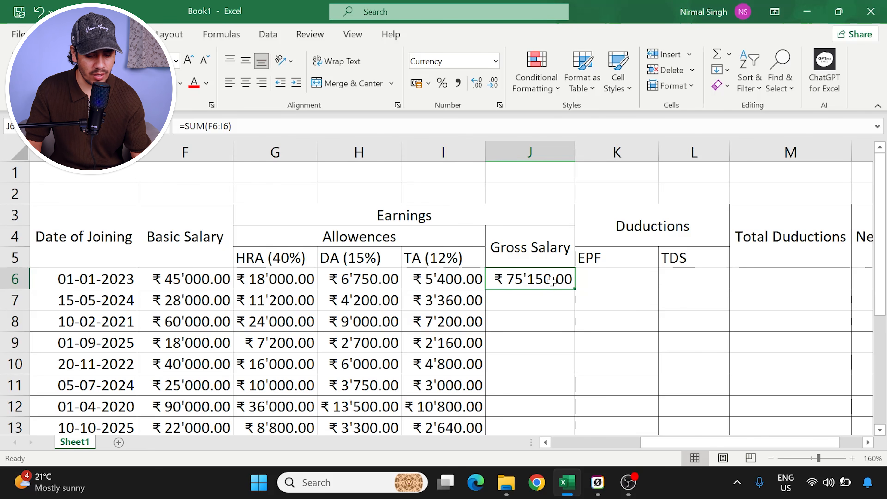
pyautogui.click(170, 280)
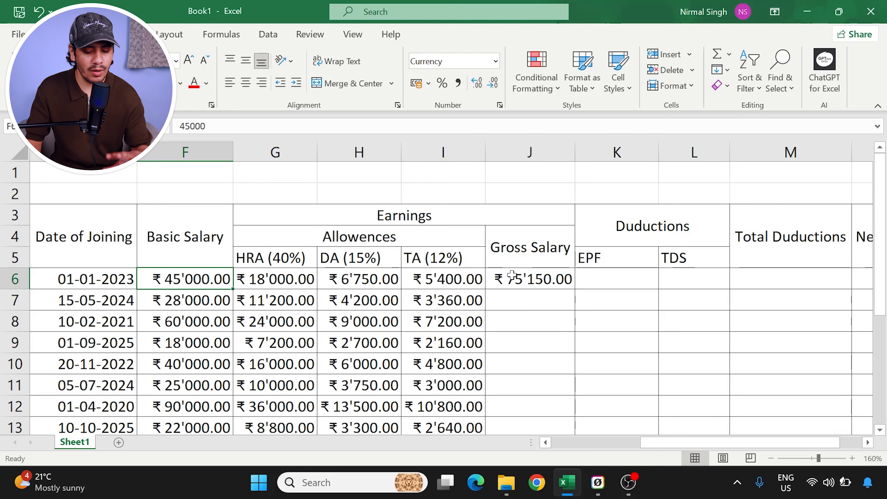
pyautogui.click(521, 283)
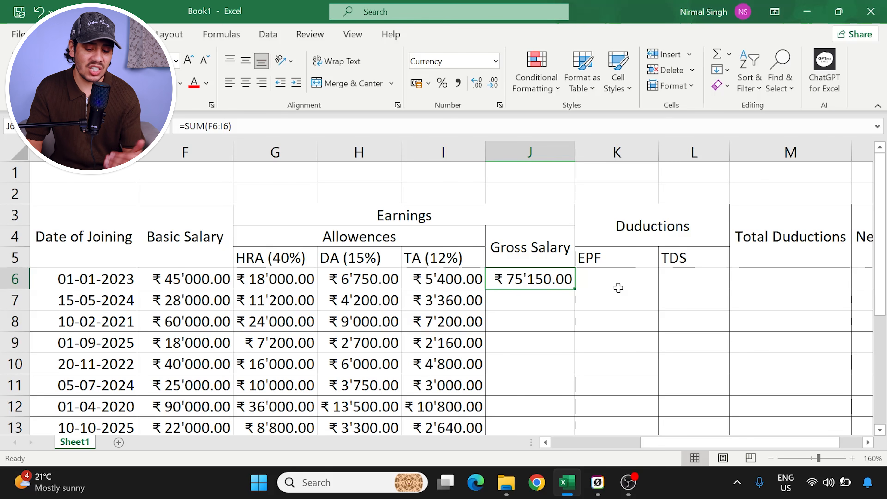
pyautogui.click(212, 280)
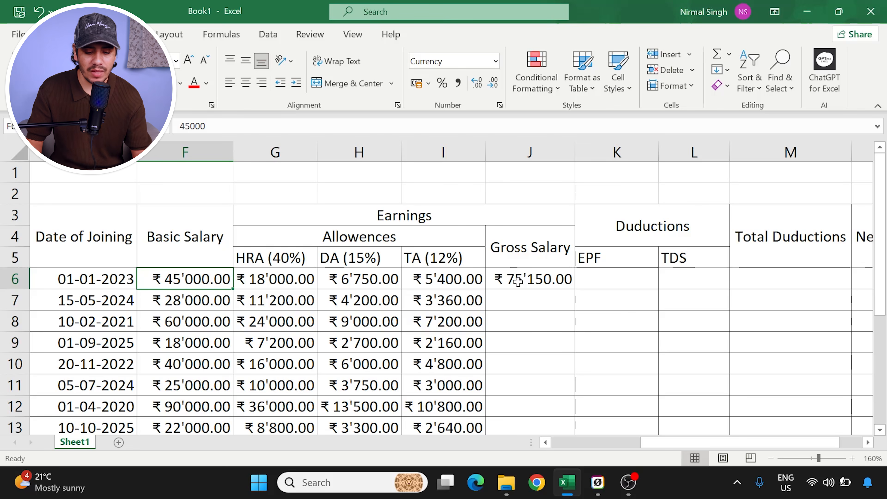
# Step: Fill the Gross Salary formula from J6 down to J15 and fit column J's width to its contents
pyautogui.scroll(-1, 518, 281)
pyautogui.click(515, 214)
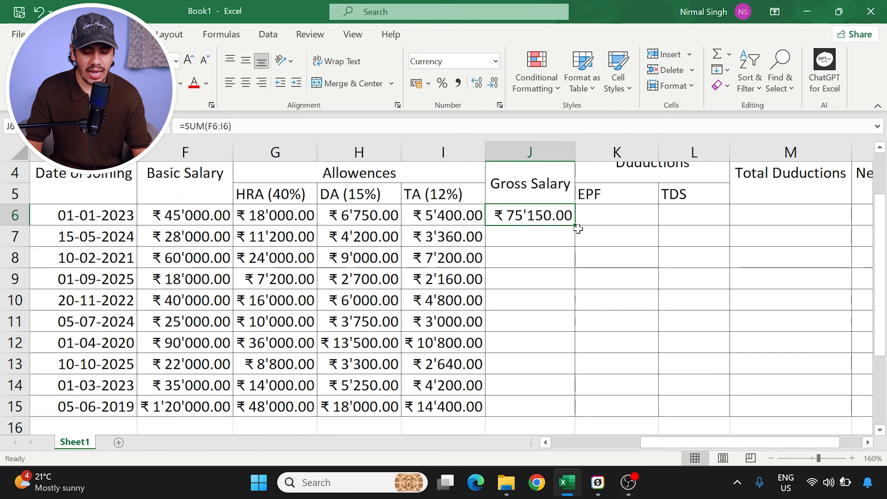
pyautogui.moveTo(574, 227); pyautogui.dragTo(575, 414)
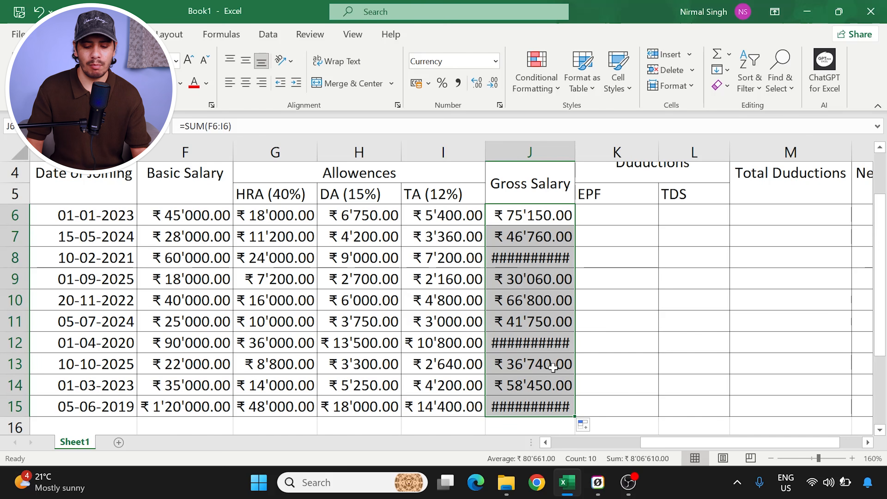
pyautogui.scroll(1, 558, 279)
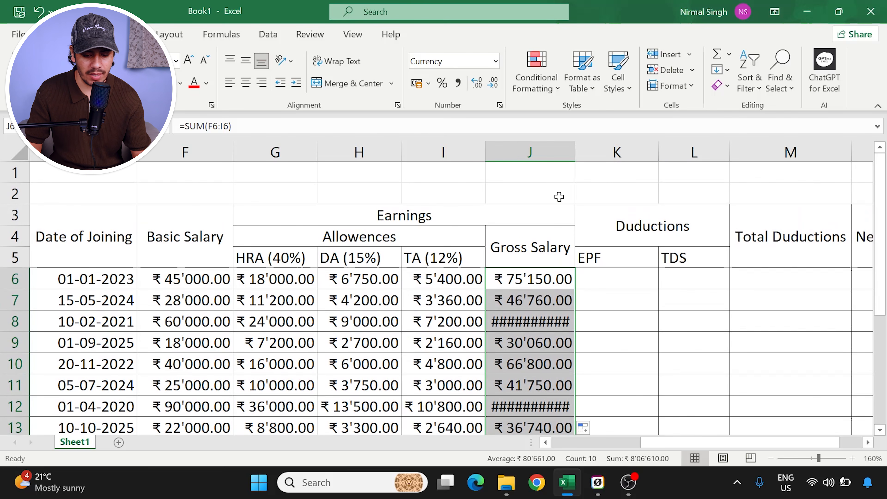
pyautogui.doubleClick(574, 151)
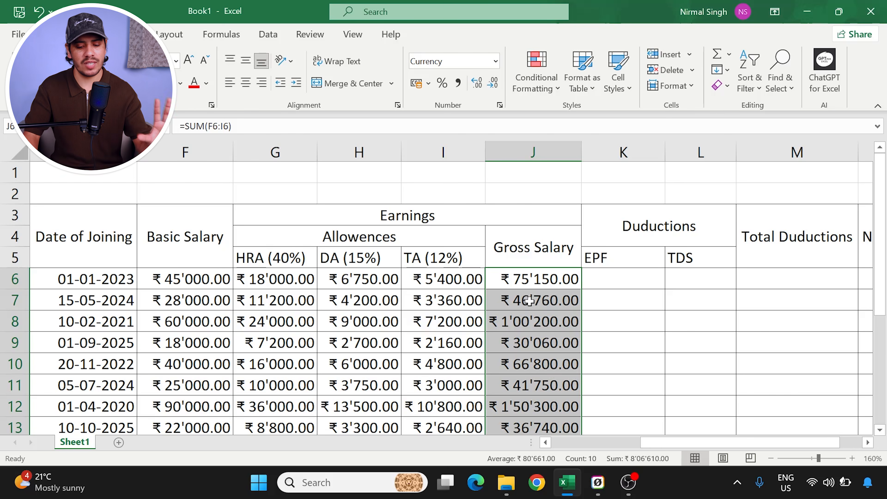
# Step: Add the 12% rate to the EPF heading in K5 so it reads EPF (12%)
pyautogui.click(642, 250)
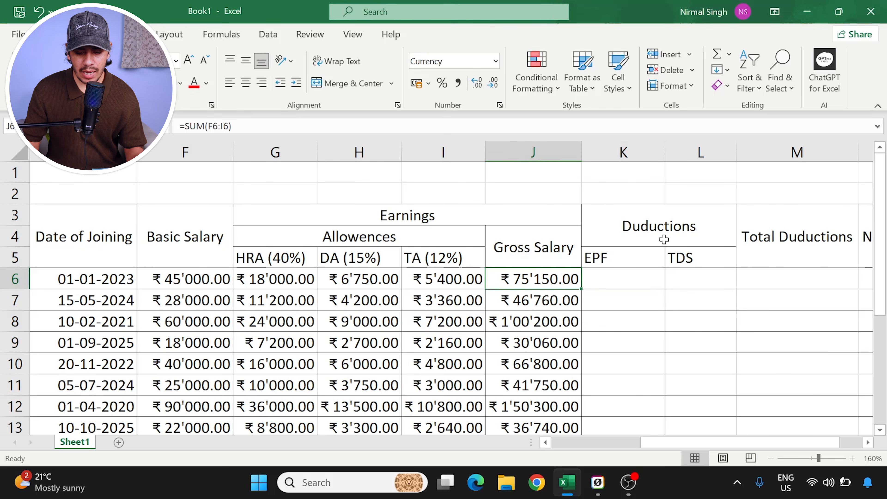
pyautogui.click(663, 239)
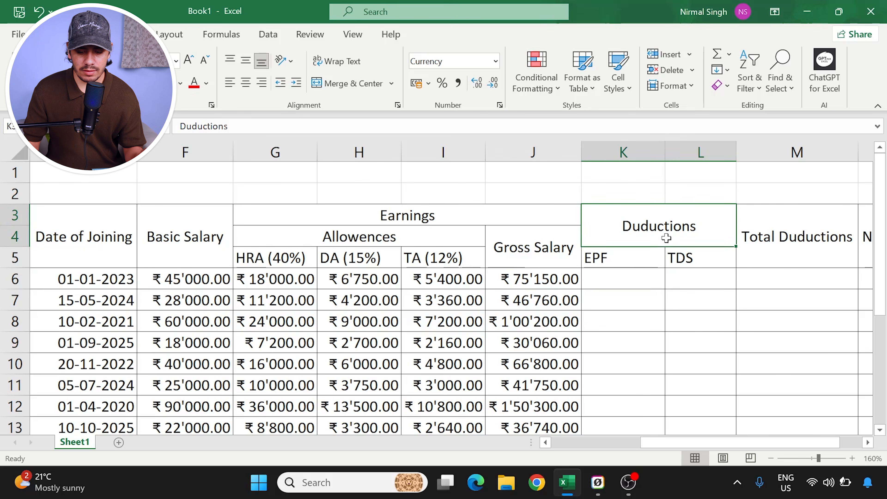
pyautogui.click(647, 254)
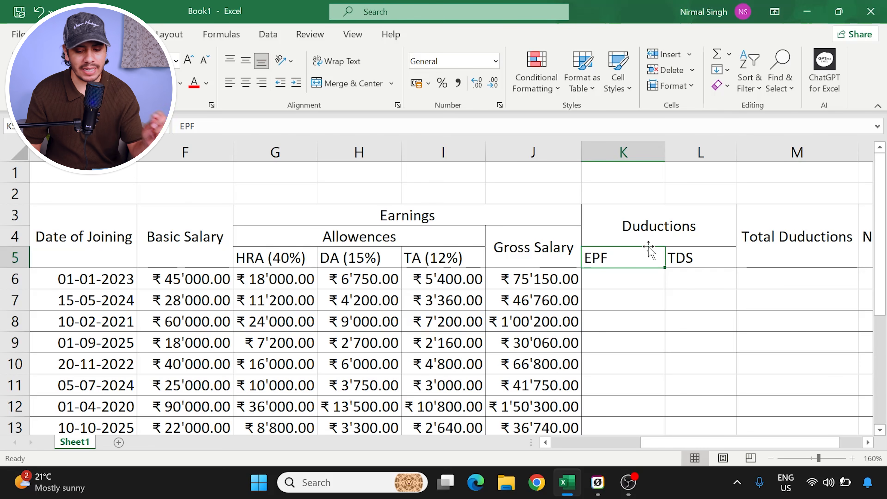
pyautogui.click(706, 261)
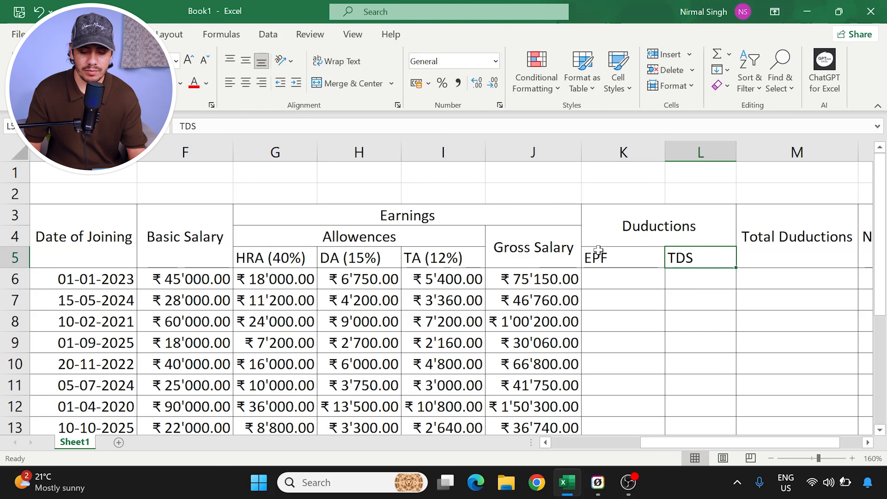
pyautogui.click(618, 257)
pyautogui.doubleClick(619, 257)
pyautogui.write('(')
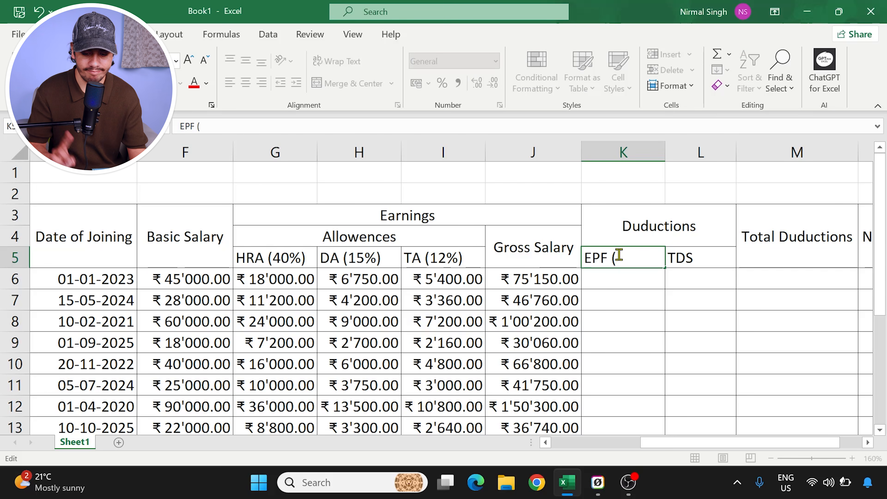
pyautogui.write('12%')
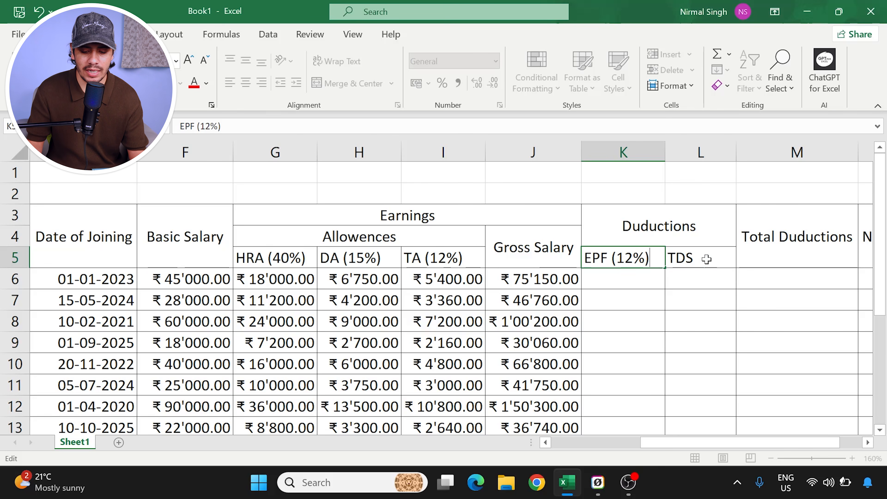
# Step: Add the 5% rate to the TDS heading in L5 so it reads TDS (5%)
pyautogui.click(707, 259)
pyautogui.doubleClick(707, 258)
pyautogui.write('(5')
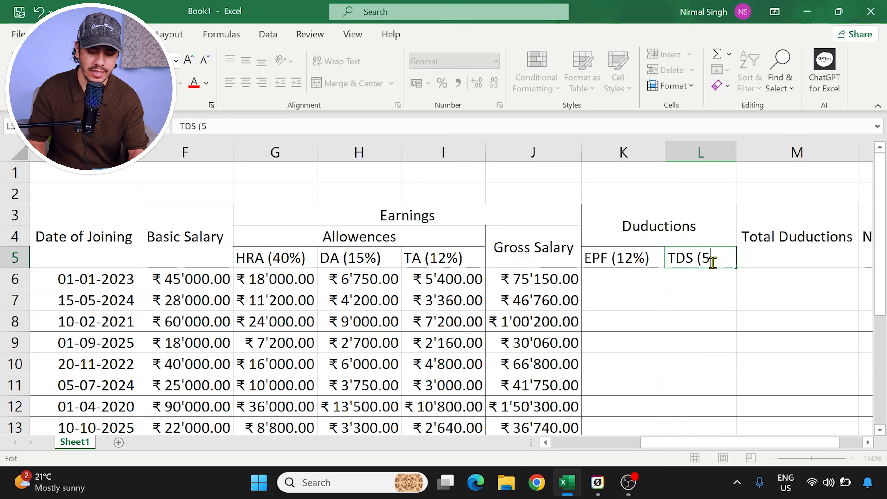
pyautogui.write('%)')
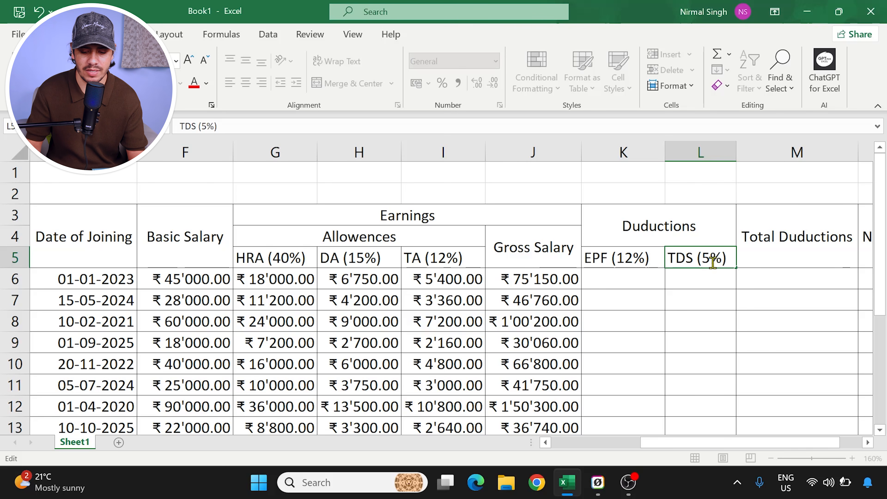
pyautogui.click(642, 276)
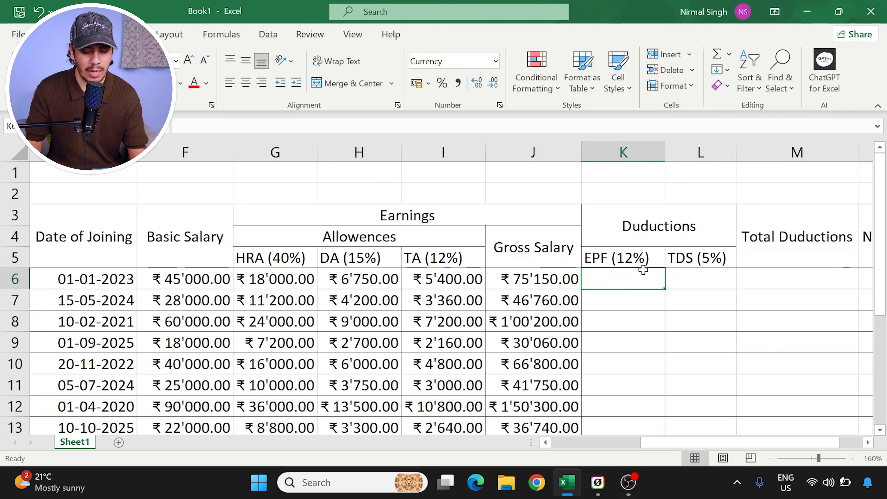
# Step: Calculate the first employee's EPF deduction in K6 from the Basic Salary with the formula =F6*12%
pyautogui.click(608, 254)
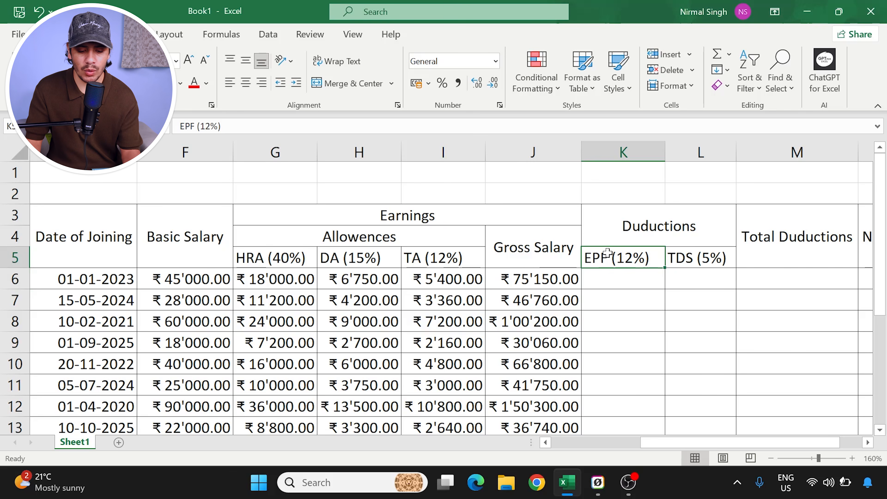
pyautogui.click(132, 280)
pyautogui.click(180, 279)
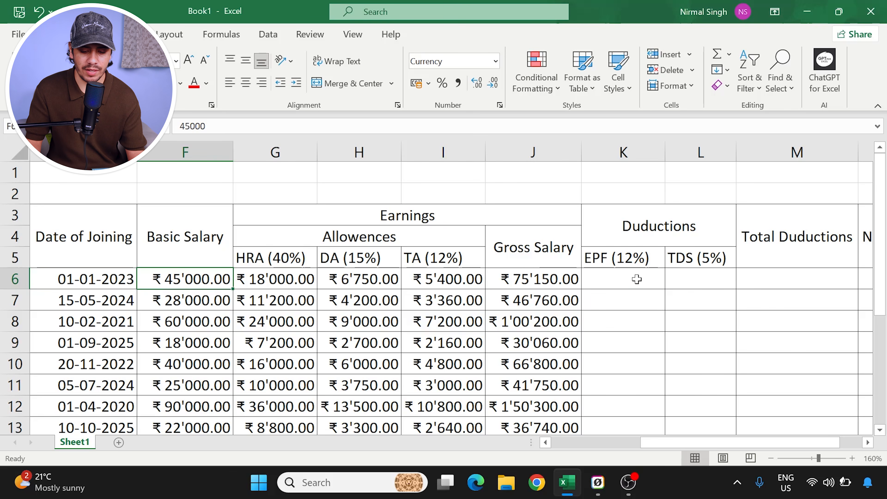
pyautogui.click(636, 278)
pyautogui.write('=')
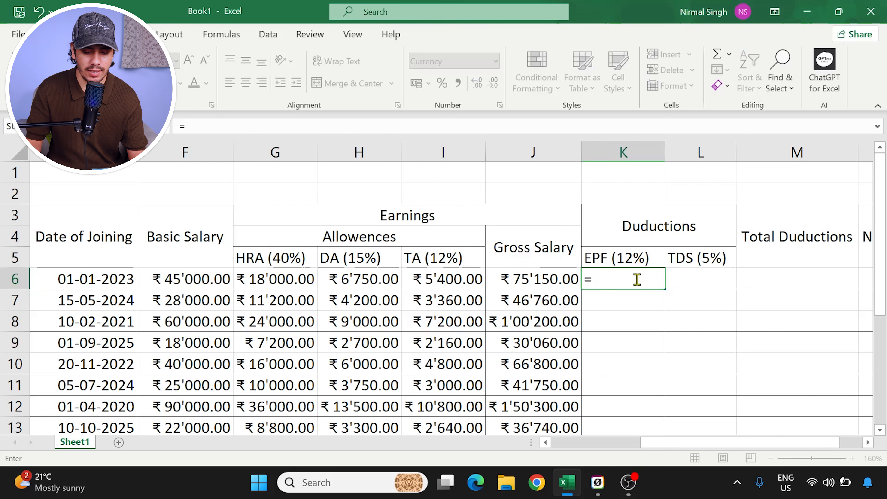
pyautogui.click(211, 280)
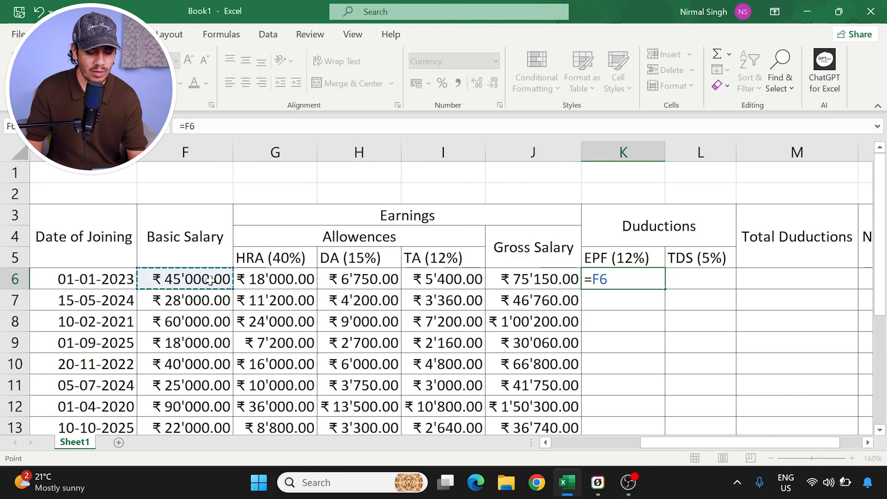
pyautogui.write('*')
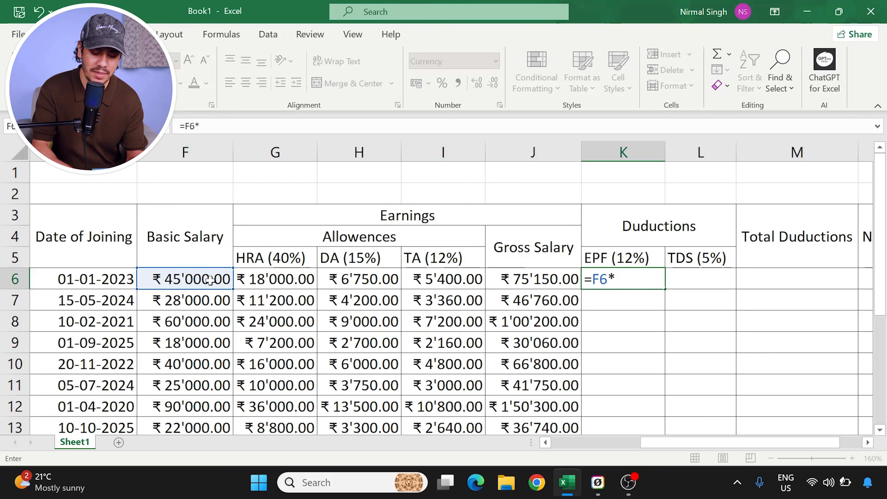
pyautogui.write('!@')
pyautogui.press('BackSpace')
pyautogui.press('BackSpace')
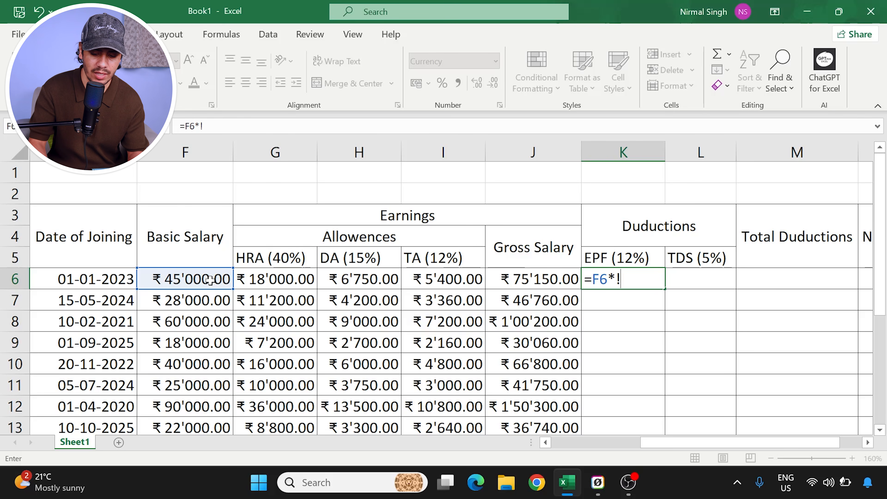
pyautogui.write('12%')
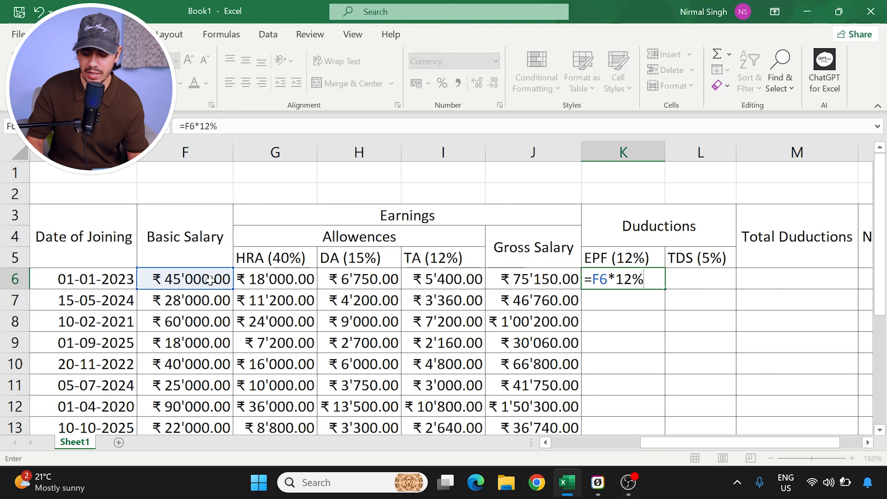
pyautogui.press('Return')
# Step: Fill the EPF formula from K6 down to K15 for all remaining employees
pyautogui.scroll(-1, 524, 245)
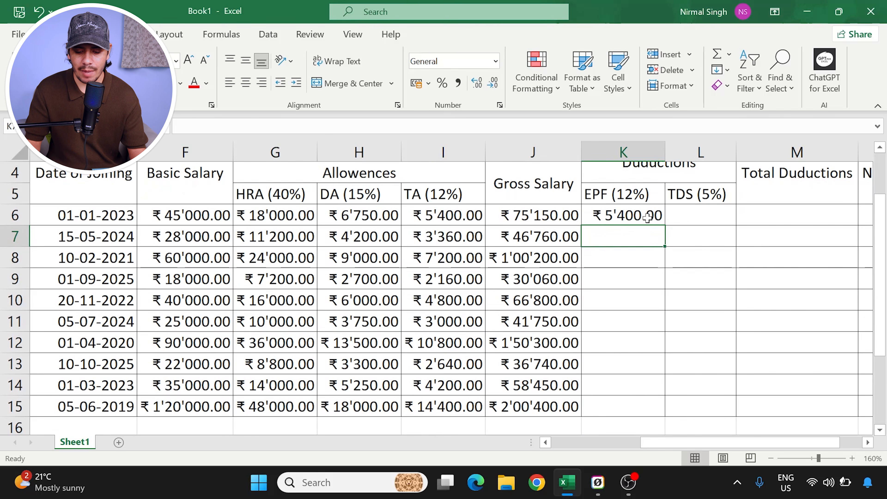
pyautogui.click(647, 218)
pyautogui.moveTo(667, 227); pyautogui.dragTo(672, 417)
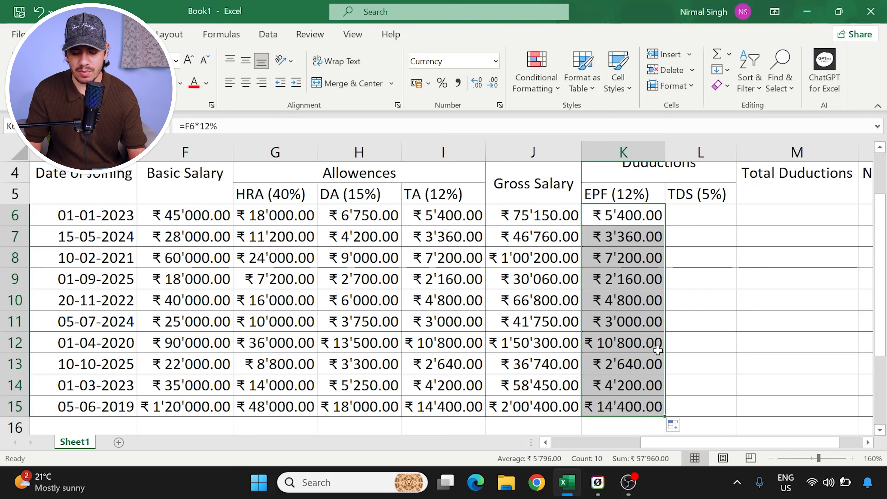
# Step: Examine the Basic Salary and Gross Salary of the first employees against the empty TDS cell to determine the basis for TDS
pyautogui.scroll(1, 658, 349)
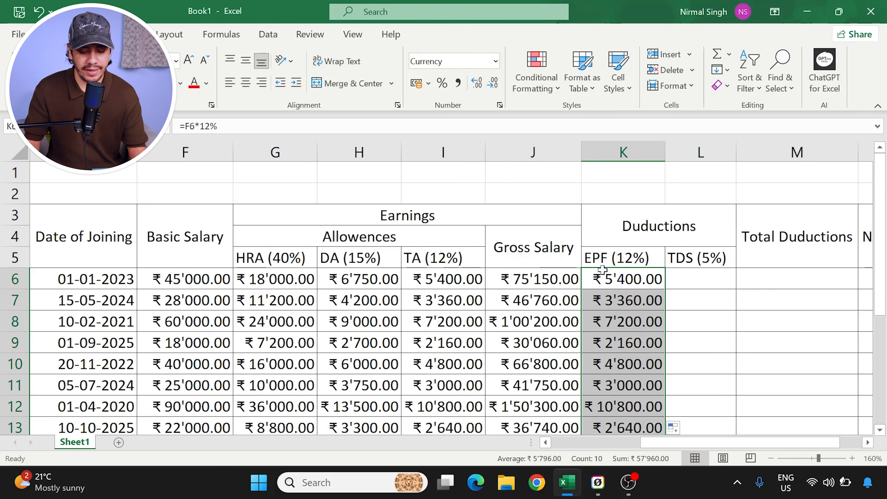
pyautogui.click(691, 273)
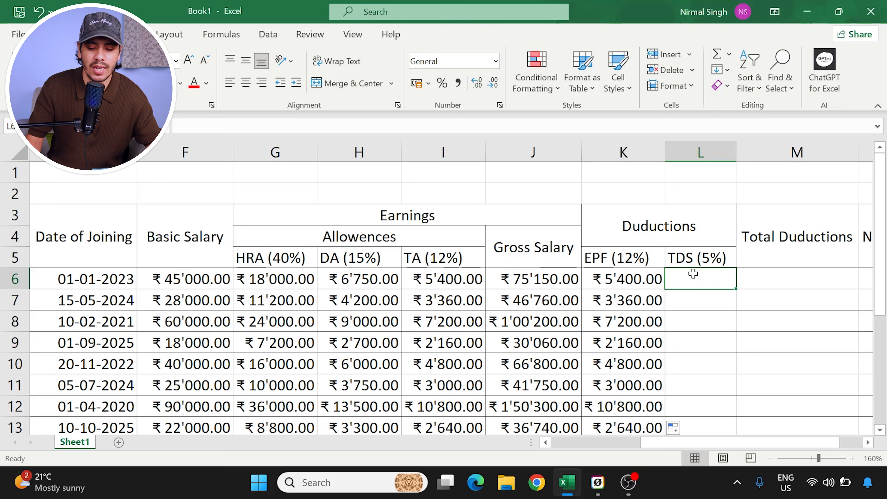
pyautogui.click(541, 283)
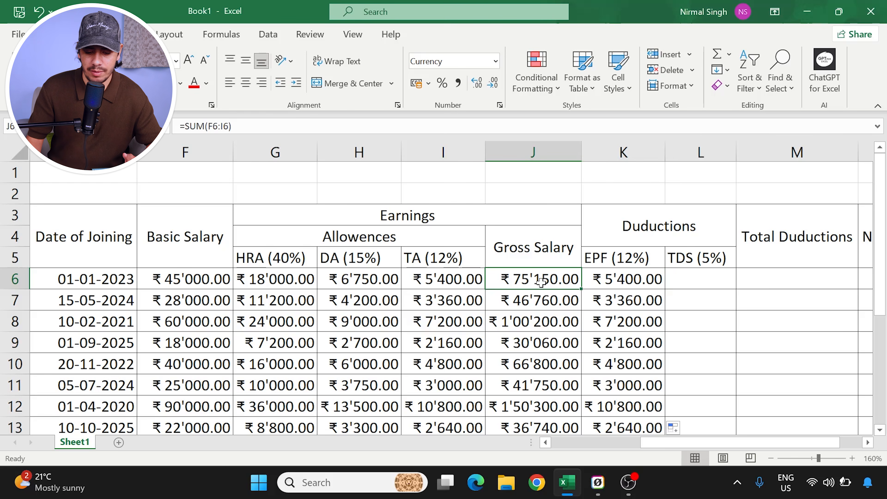
pyautogui.click(206, 293)
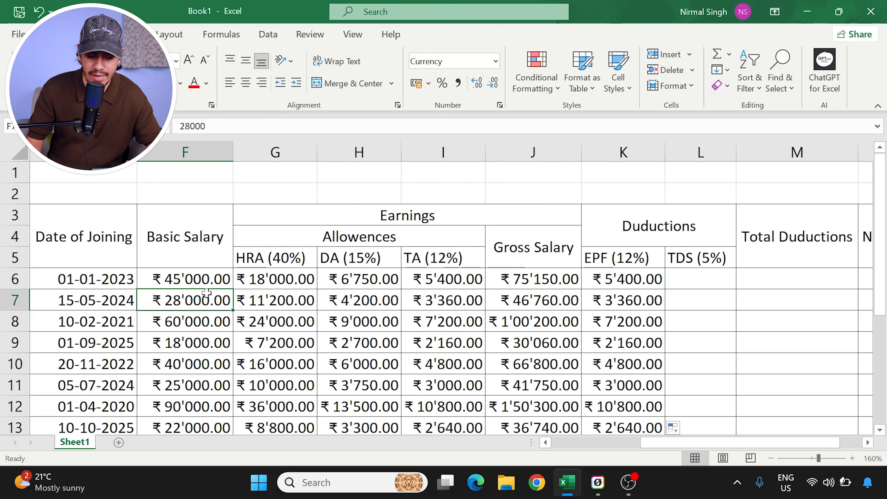
pyautogui.click(541, 278)
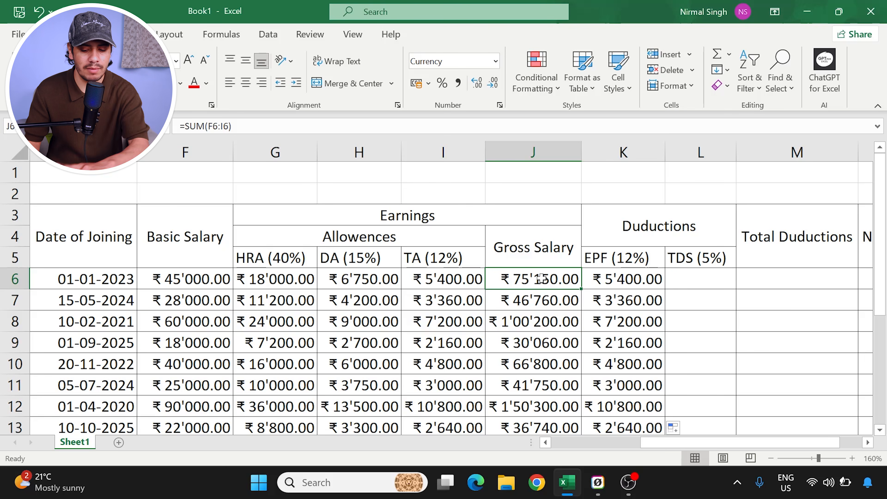
pyautogui.click(706, 259)
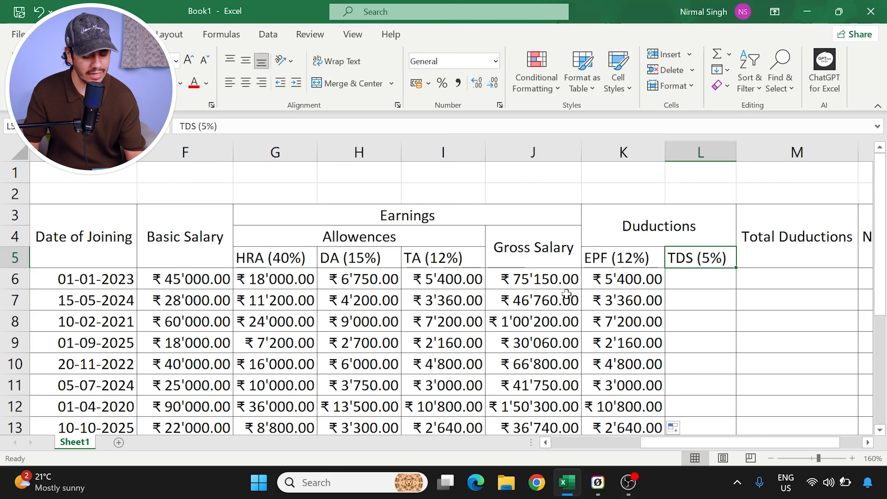
pyautogui.click(705, 281)
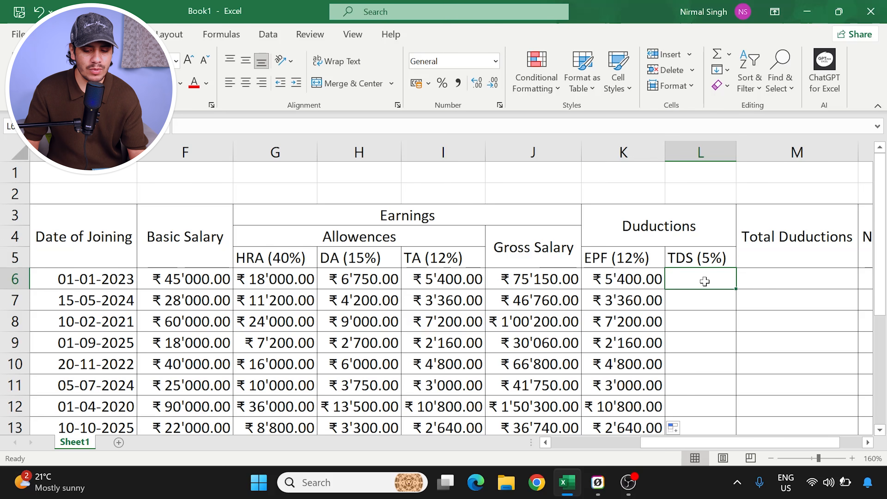
pyautogui.click(531, 287)
pyautogui.click(725, 278)
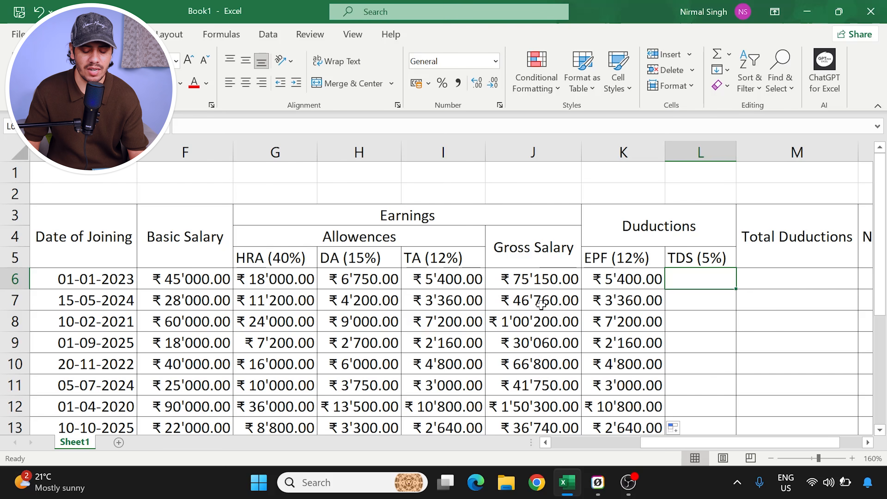
pyautogui.click(539, 283)
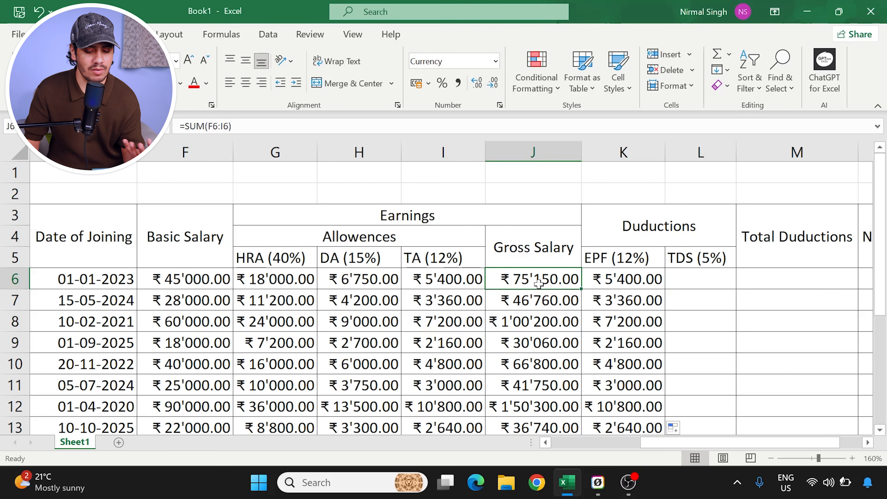
pyautogui.click(530, 305)
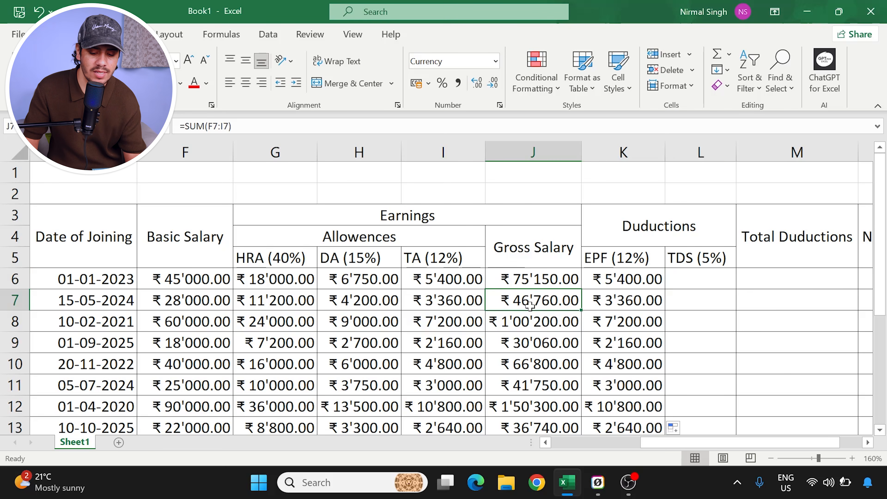
# Step: Calculate the first employee's TDS in L6 from the Gross Salary with the formula =IF(J6>50000, J6*5%,0)
pyautogui.click(720, 277)
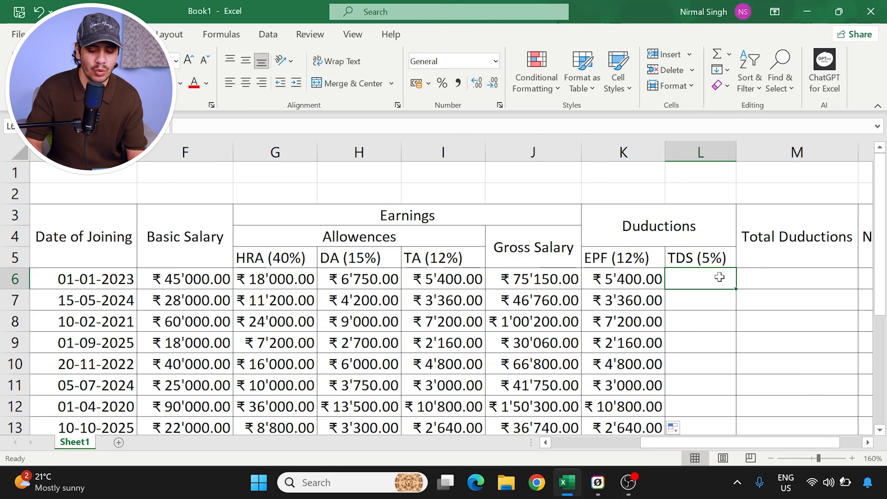
pyautogui.write('=')
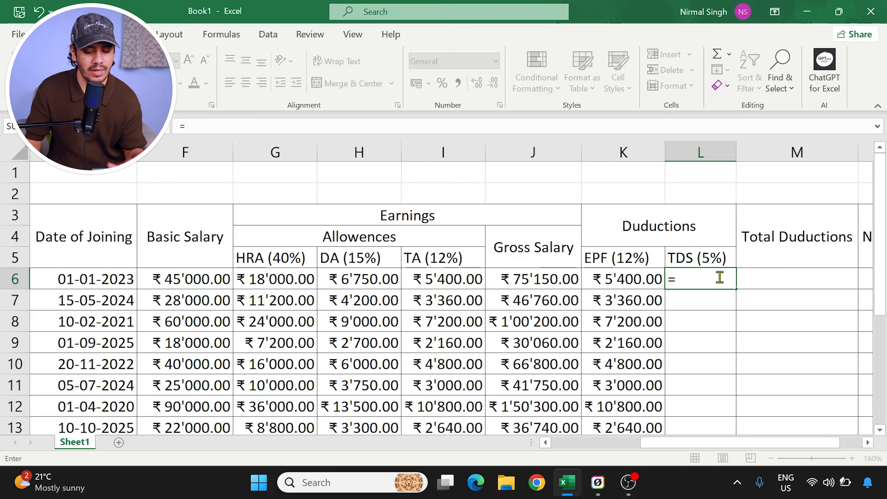
pyautogui.write('if')
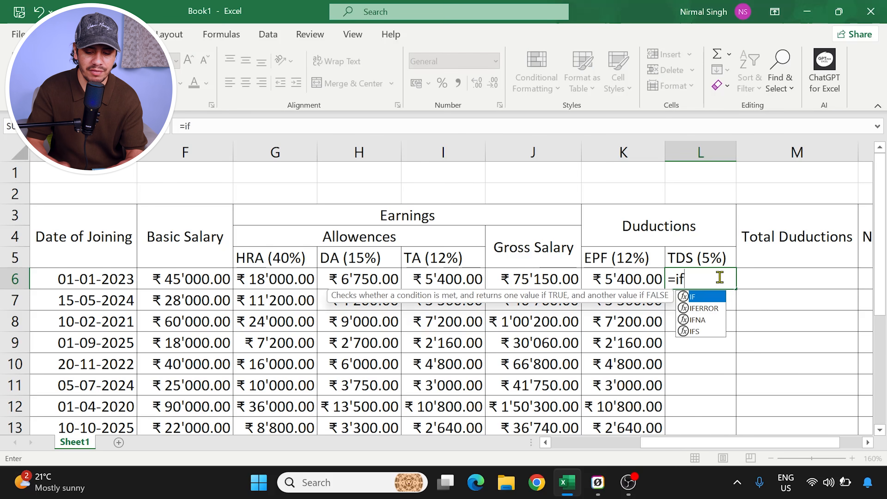
pyautogui.write('(')
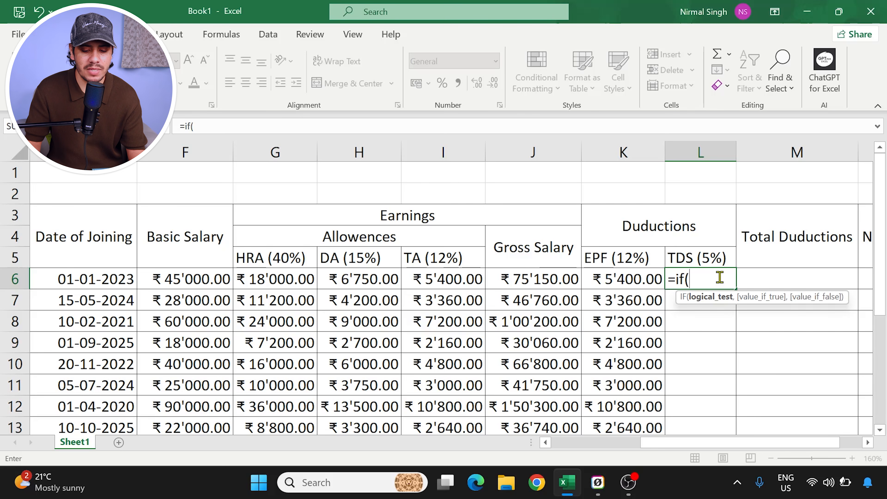
pyautogui.click(531, 281)
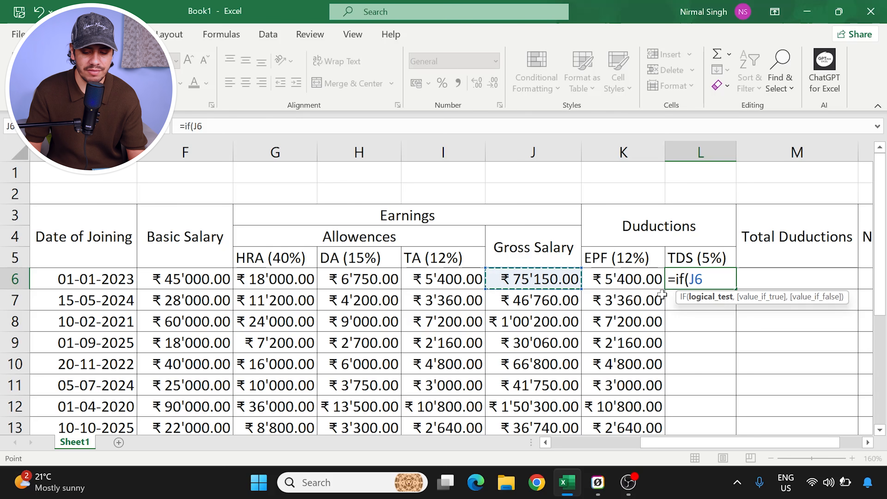
pyautogui.write('>50000')
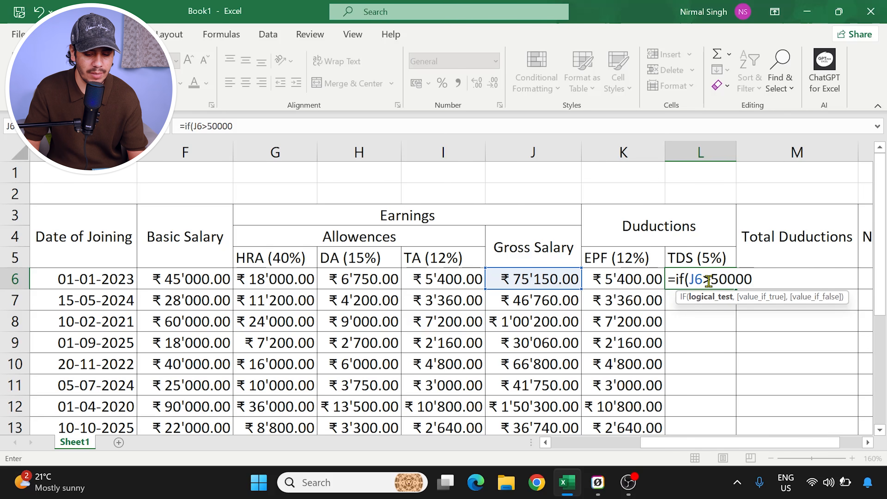
pyautogui.write(',')
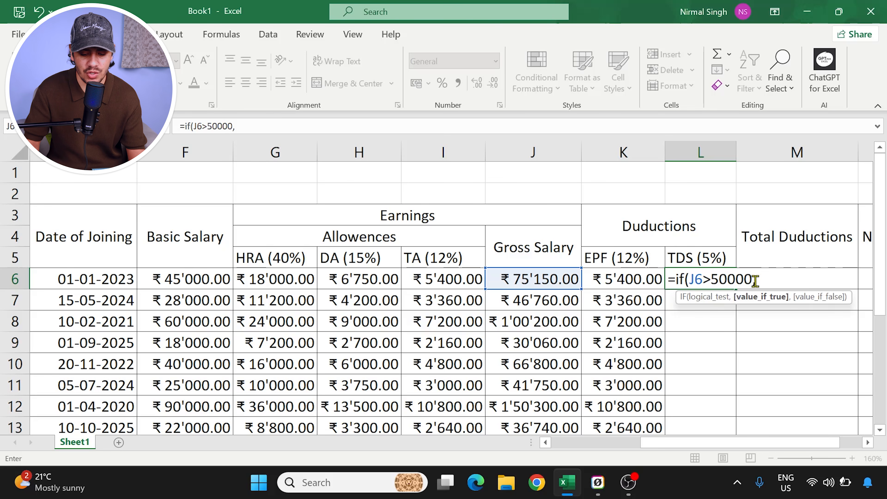
pyautogui.click(546, 280)
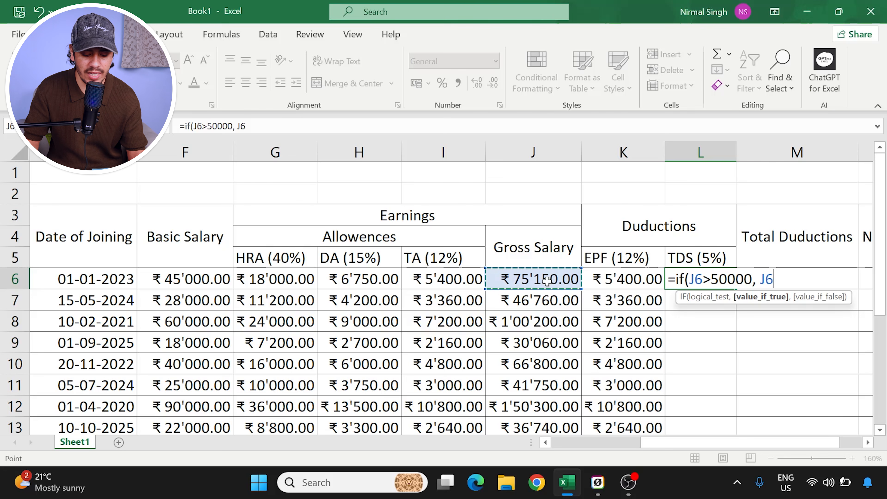
pyautogui.write('*')
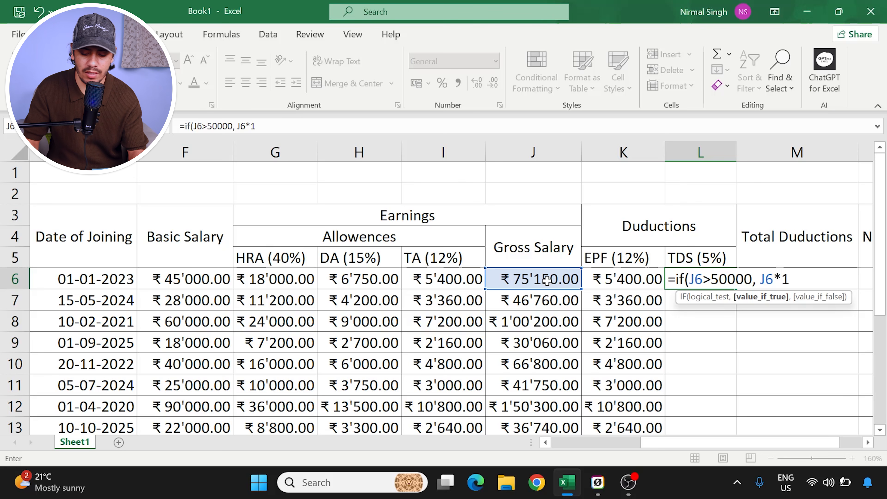
pyautogui.write('5')
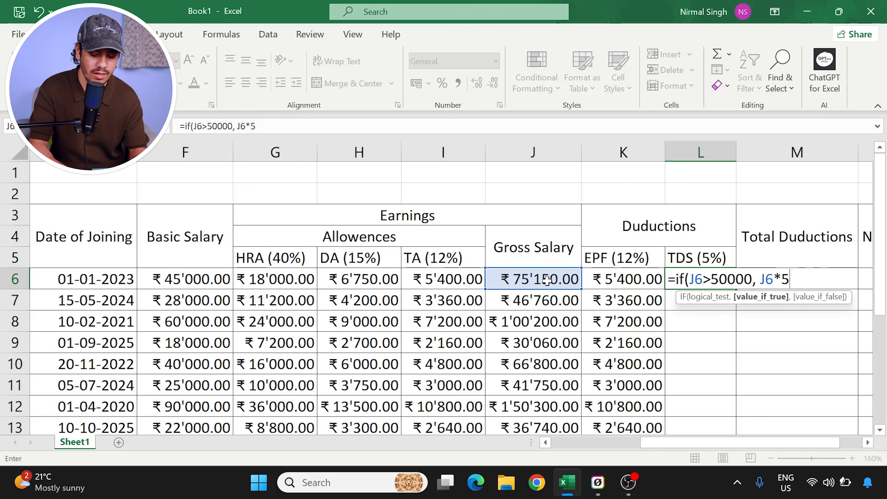
pyautogui.write('%,0')
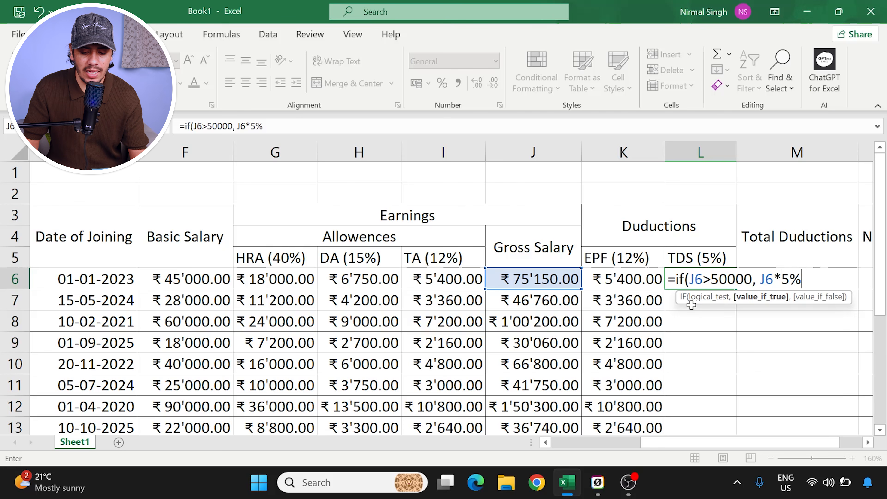
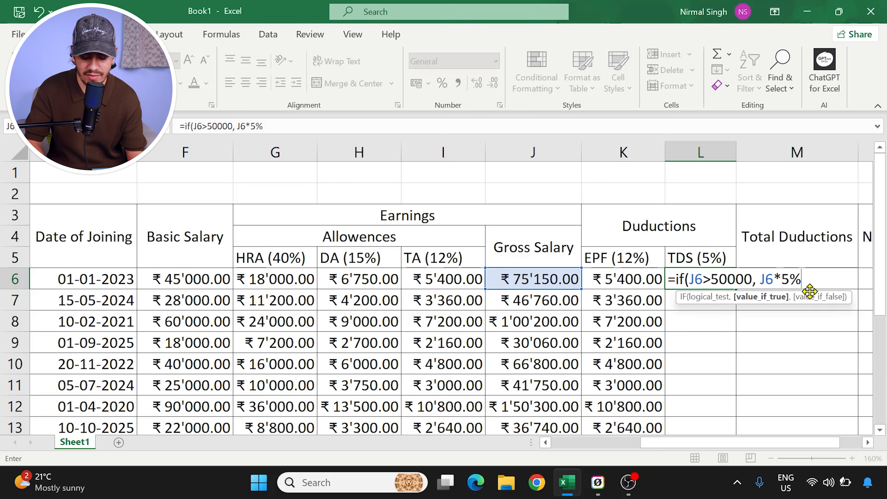
pyautogui.write(',0')
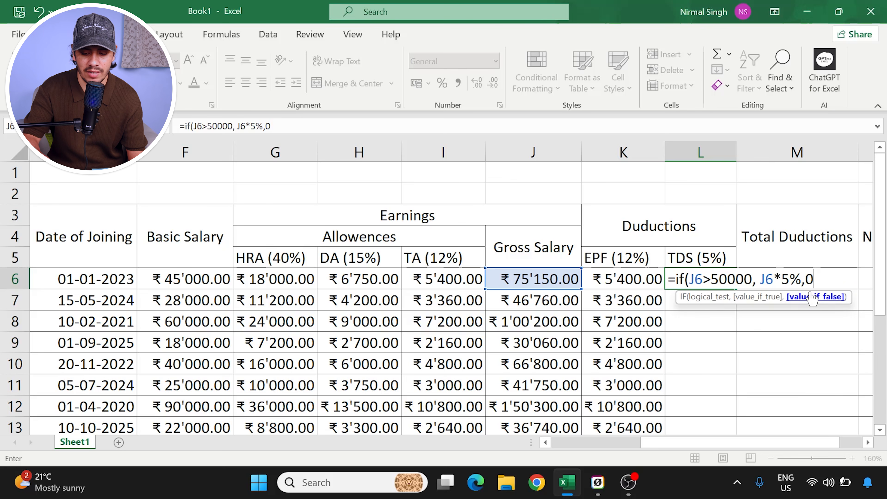
pyautogui.write(')')
pyautogui.press('Return')
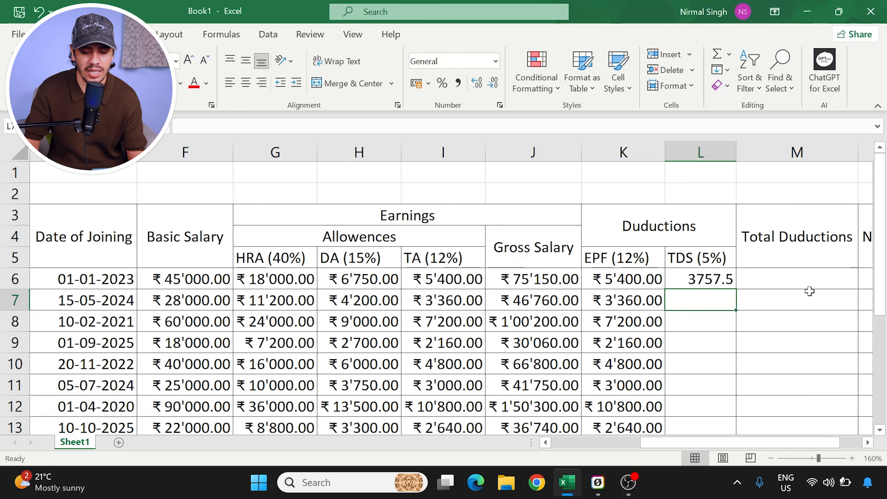
# Step: Autofit the width of column L and compare the first employee's TDS with the Gross Salary in J6
pyautogui.click(709, 279)
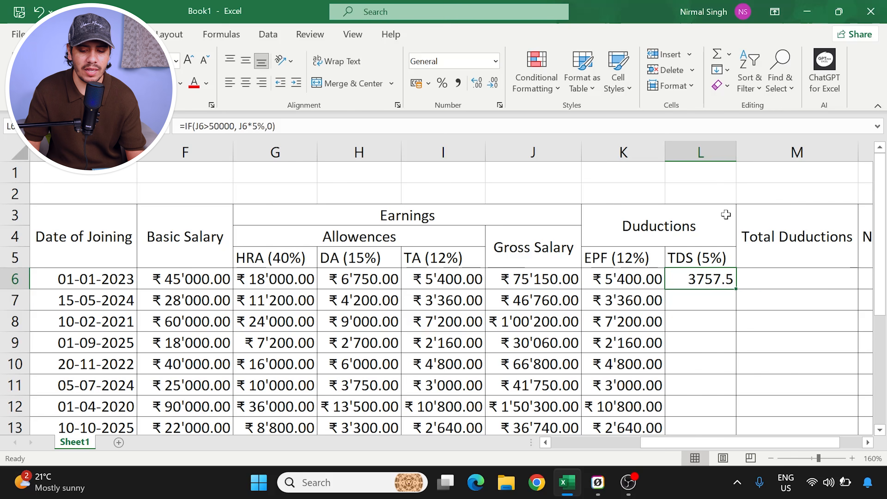
pyautogui.doubleClick(735, 154)
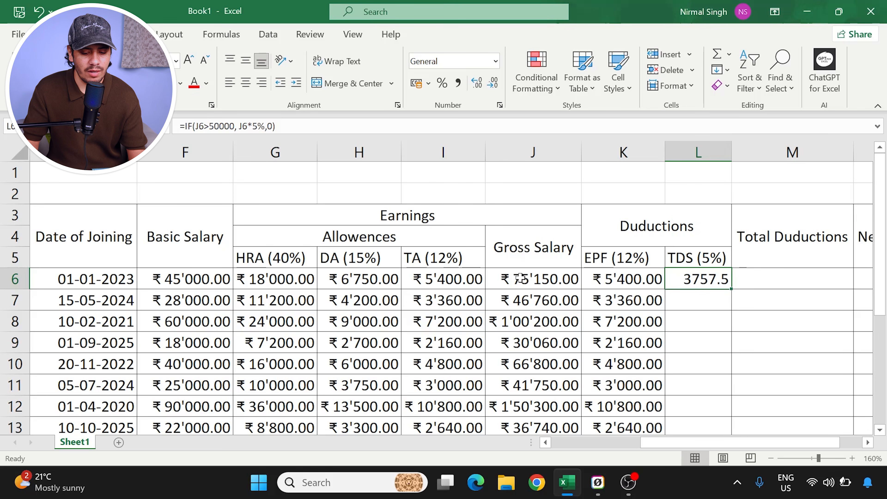
pyautogui.click(553, 281)
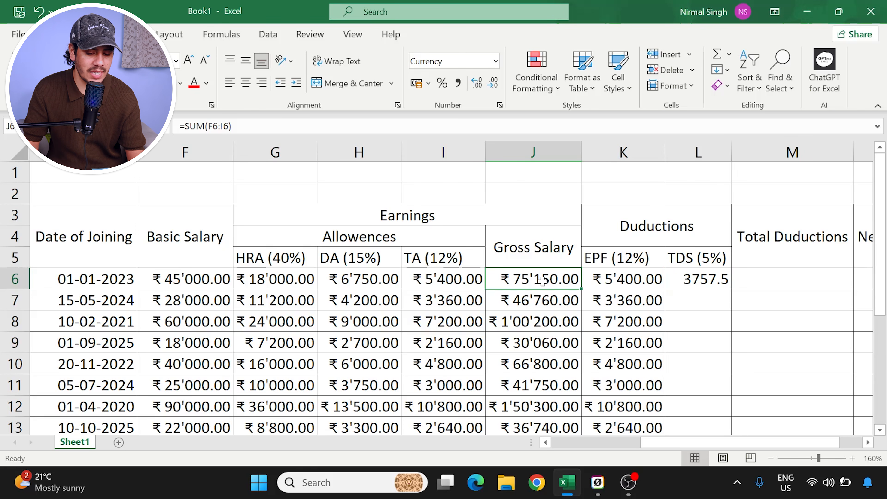
pyautogui.click(705, 285)
pyautogui.click(516, 280)
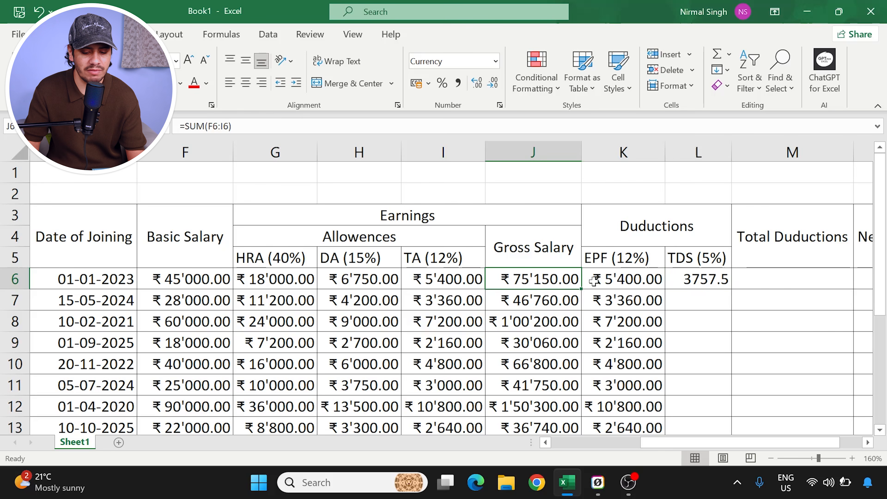
pyautogui.click(678, 286)
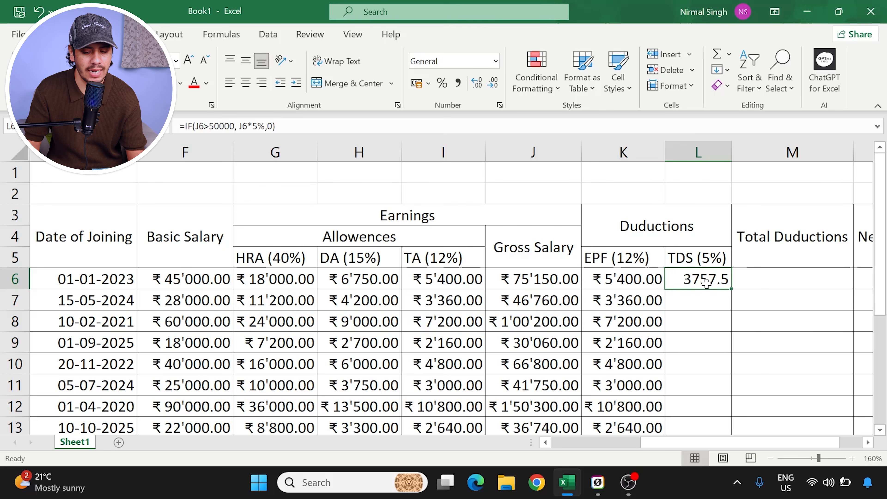
# Step: Fill the TDS formula from L6 down to L15 and check the second employee's TDS against the Gross Salary
pyautogui.scroll(-1, 729, 233)
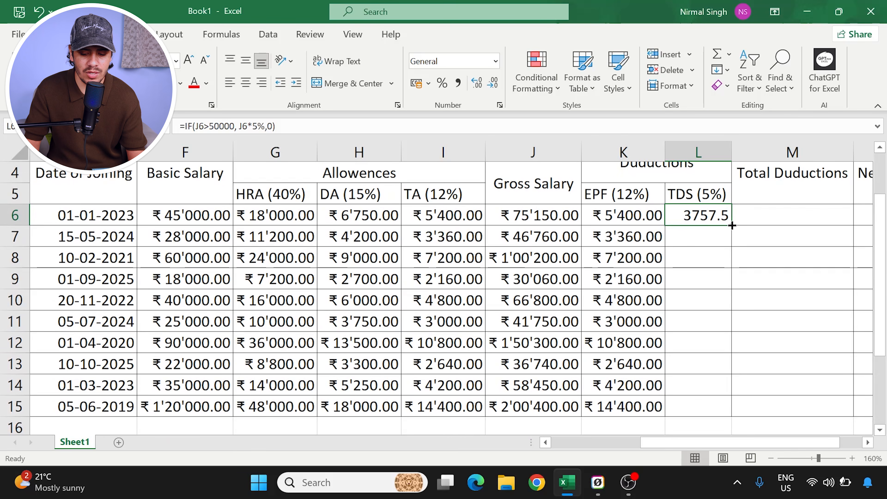
pyautogui.moveTo(732, 226); pyautogui.dragTo(733, 416)
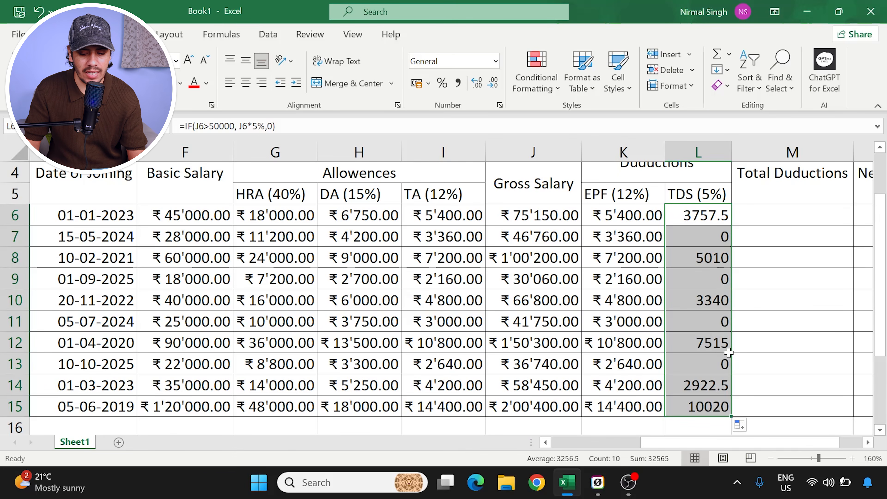
pyautogui.scroll(1, 727, 326)
pyautogui.scroll(-1, 726, 306)
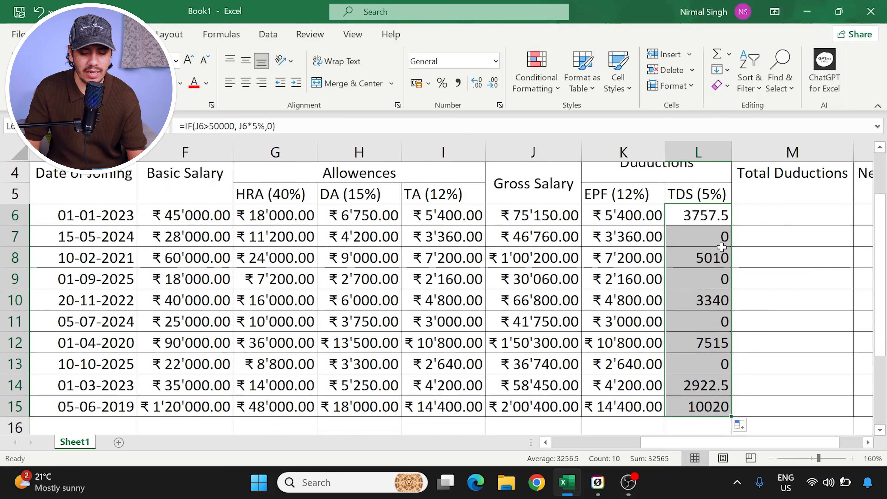
pyautogui.click(722, 248)
pyautogui.click(545, 237)
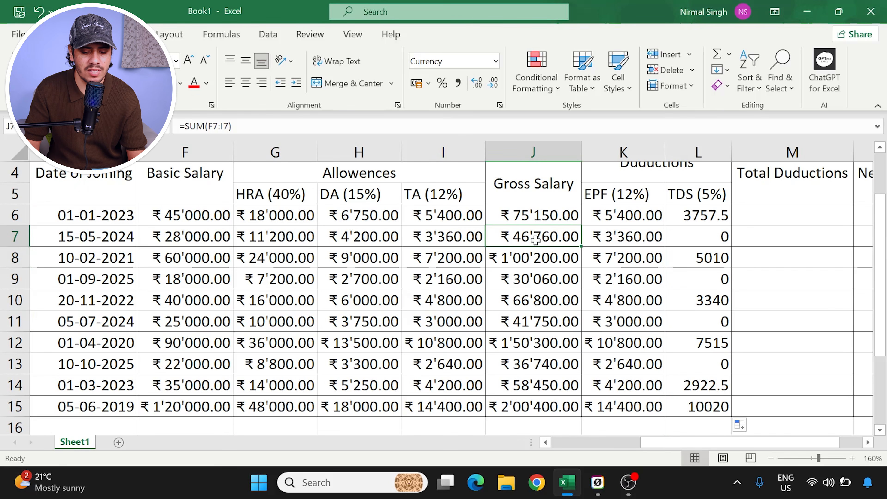
pyautogui.click(699, 238)
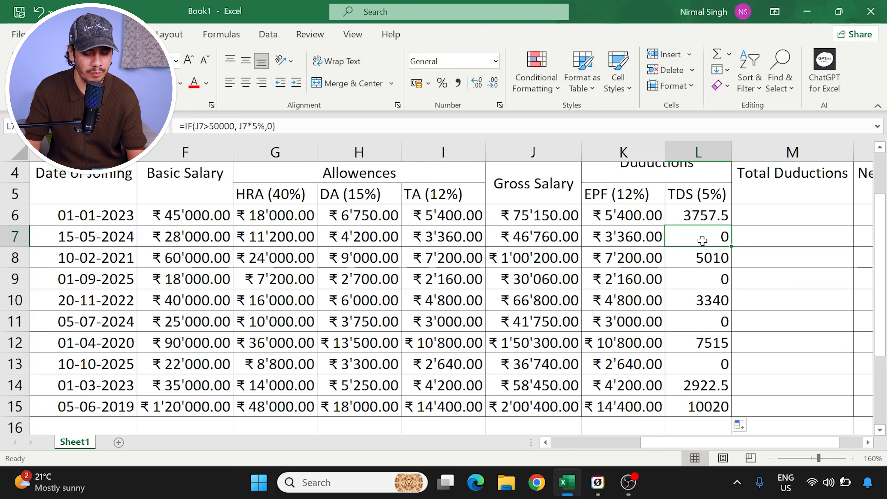
# Step: Format the TDS values in L6:L15 as Currency and check the third employee's TDS against the Gross Salary
pyautogui.moveTo(707, 214); pyautogui.dragTo(715, 406)
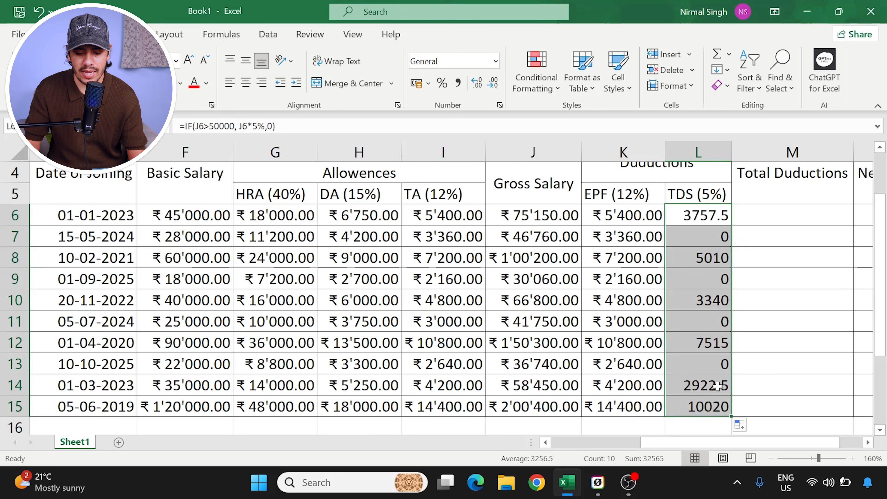
pyautogui.click(495, 61)
pyautogui.click(468, 153)
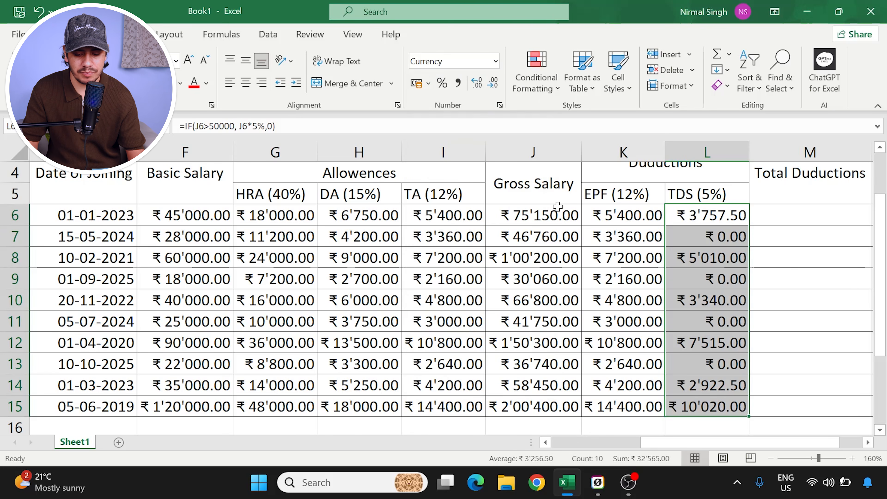
pyautogui.click(721, 237)
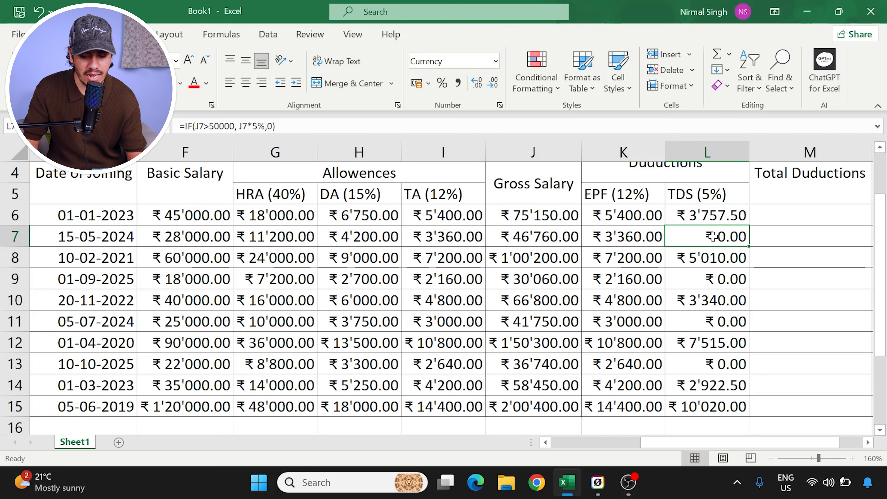
pyautogui.click(715, 258)
pyautogui.click(536, 259)
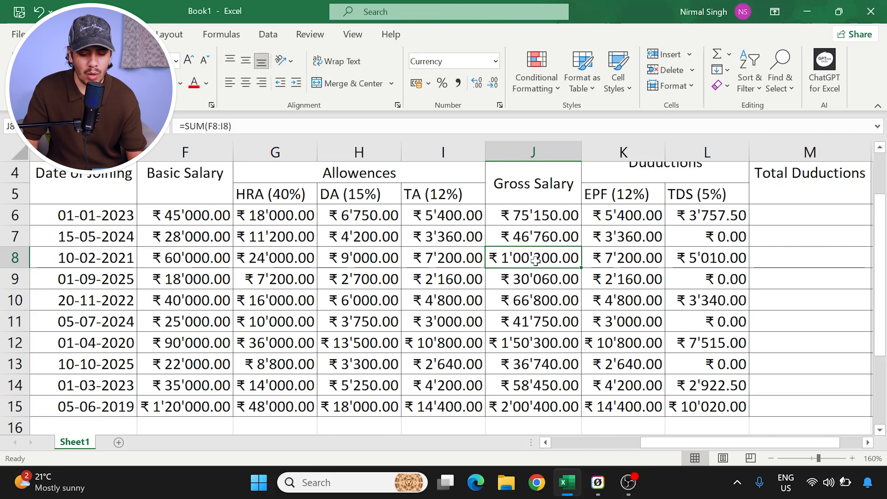
pyautogui.click(720, 255)
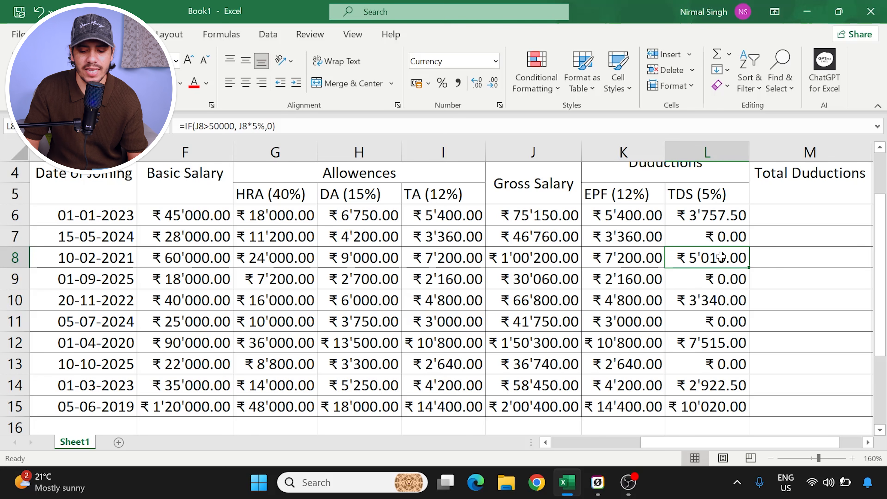
# Step: Calculate the first employee's total deductions in M6 from EPF and TDS with the formula =SUM(K6:L6)
pyautogui.scroll(1, 720, 257)
pyautogui.scroll(1, 720, 257)
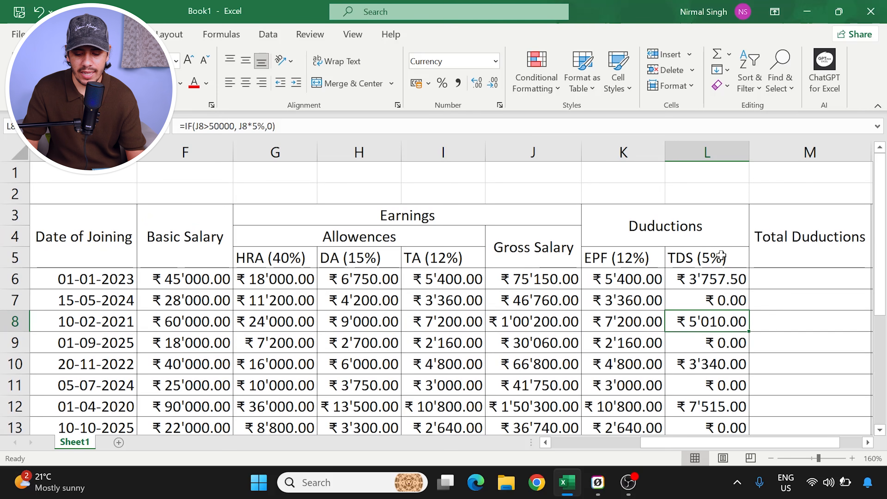
pyautogui.moveTo(731, 443); pyautogui.dragTo(750, 444)
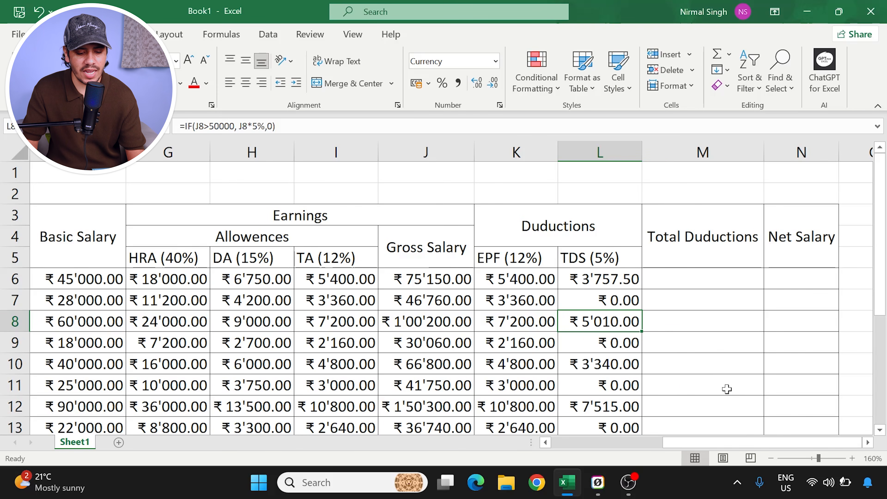
pyautogui.scroll(-1, 629, 260)
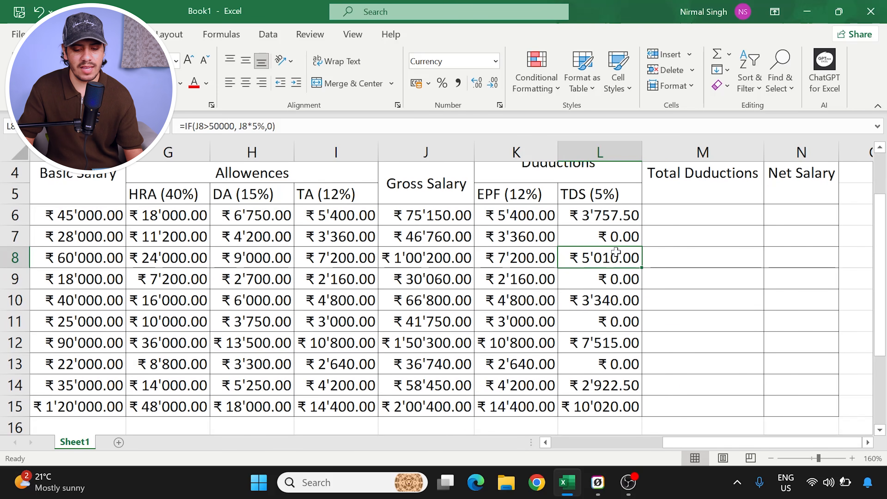
pyautogui.scroll(1, 616, 251)
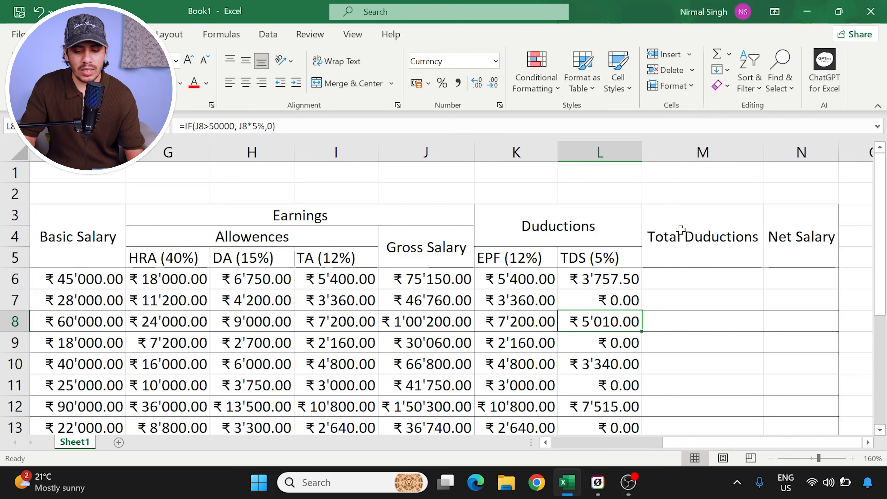
pyautogui.click(710, 279)
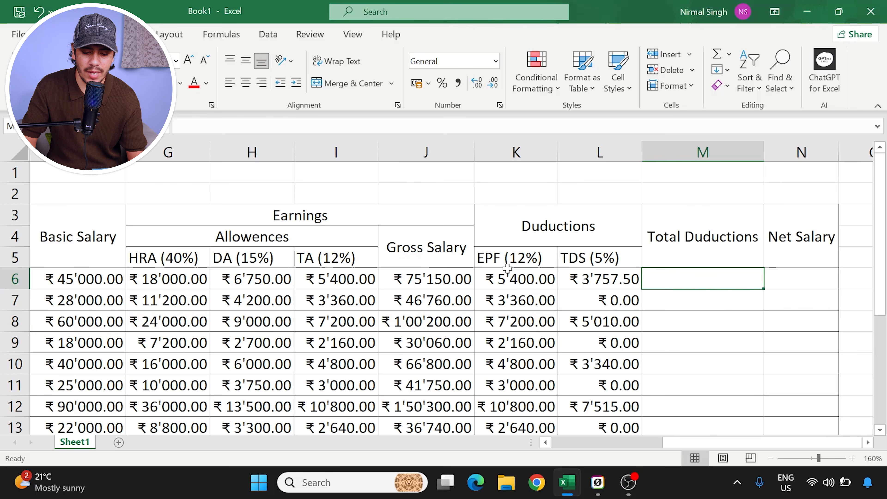
pyautogui.click(511, 279)
pyautogui.press('Right')
pyautogui.click(514, 280)
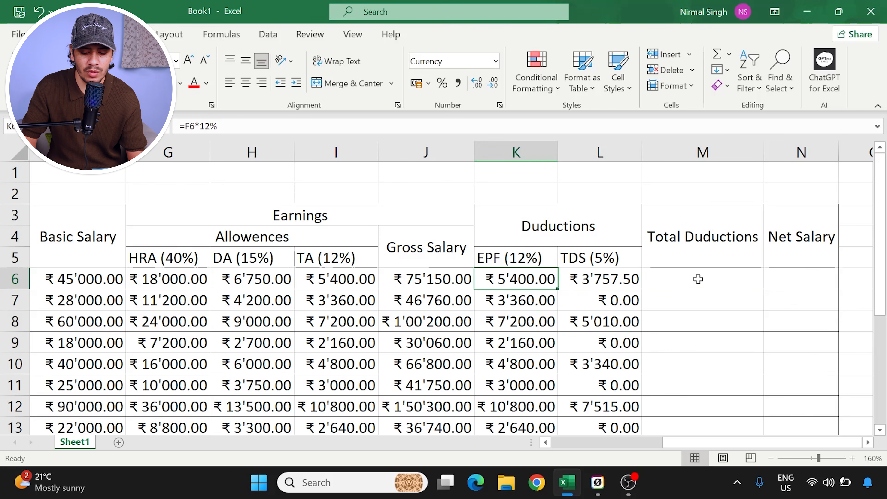
pyautogui.click(703, 279)
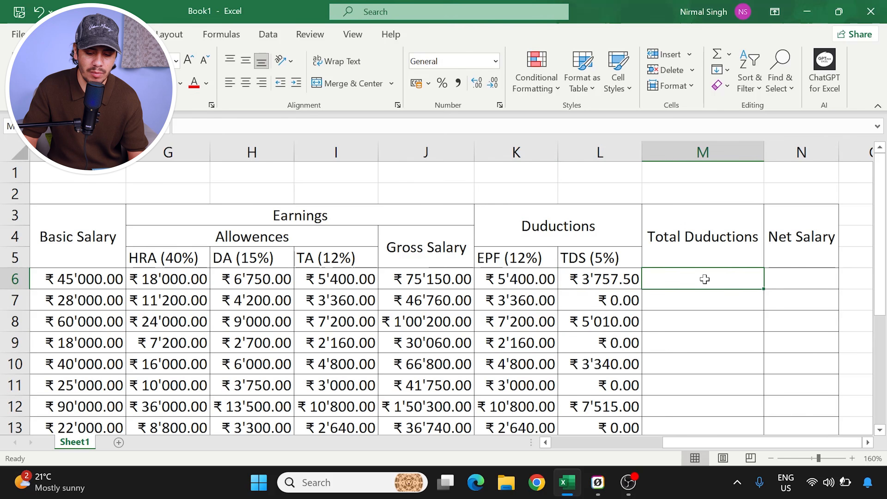
pyautogui.write('=sum(')
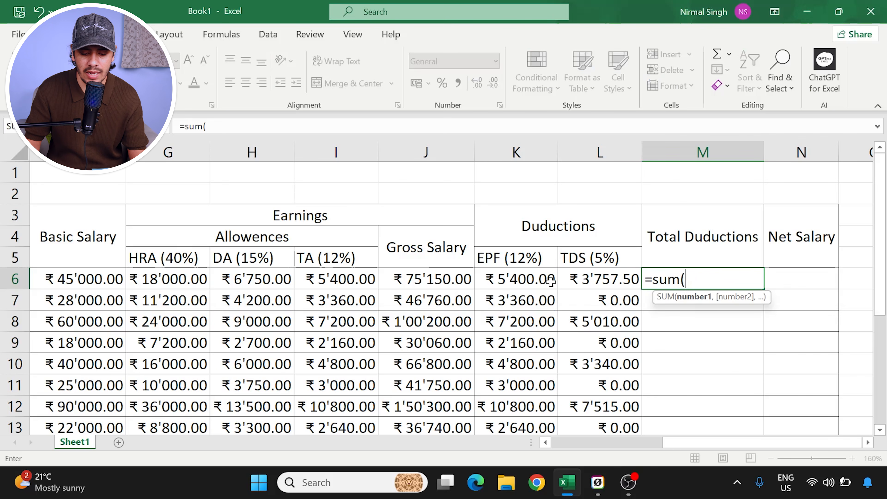
pyautogui.moveTo(550, 281); pyautogui.dragTo(593, 280)
pyautogui.write(')')
pyautogui.press('Return')
pyautogui.click(716, 283)
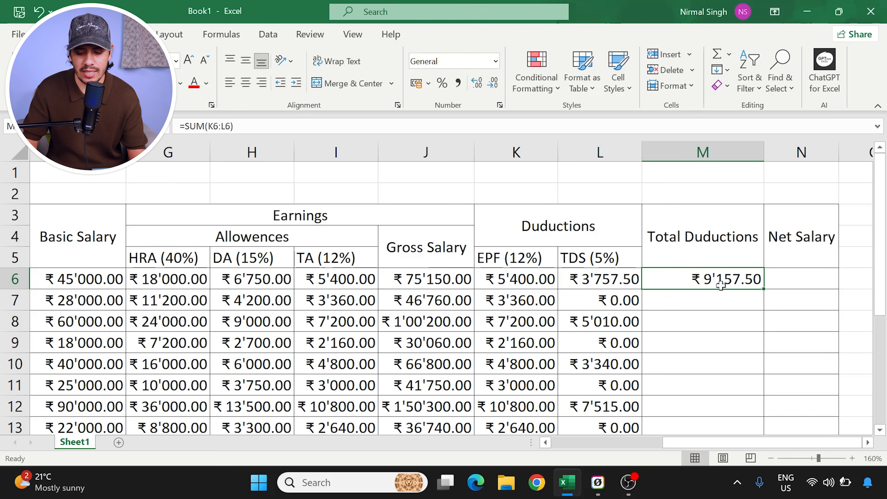
# Step: Fill the total deductions formula from M6 down to M15 and review the filled column
pyautogui.scroll(-1, 718, 284)
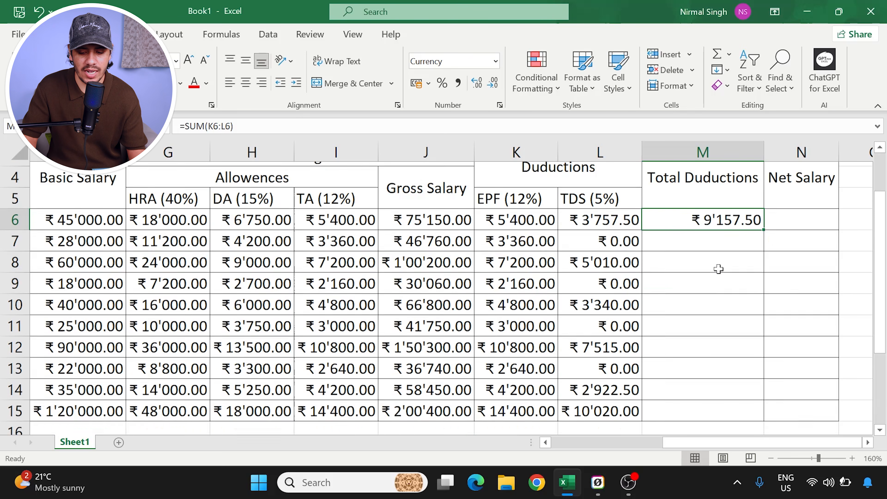
pyautogui.moveTo(764, 225); pyautogui.dragTo(764, 417)
pyautogui.scroll(1, 738, 289)
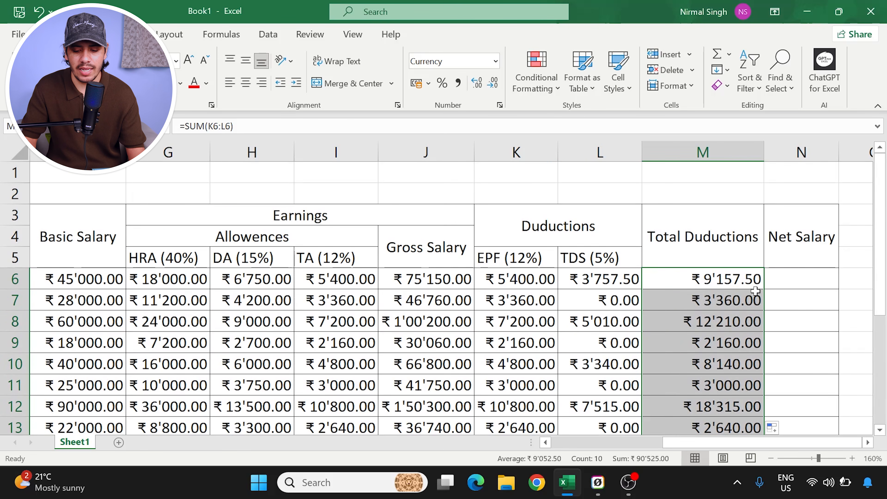
pyautogui.click(734, 284)
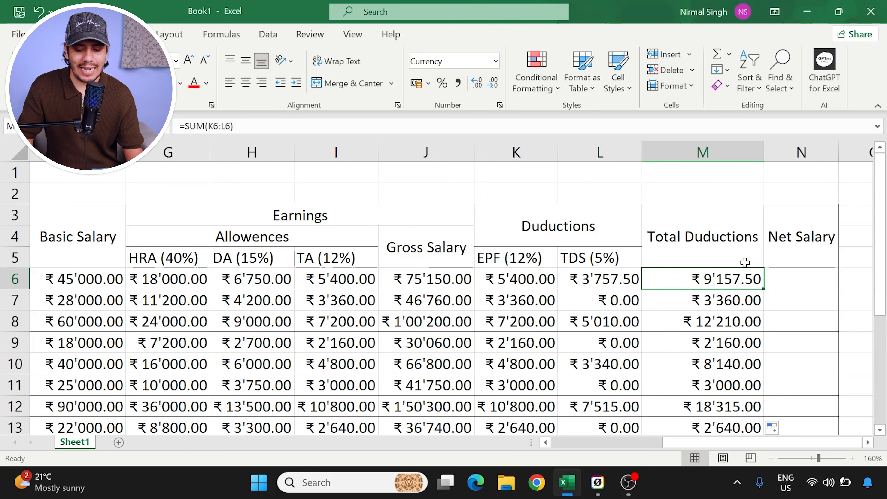
pyautogui.scroll(-1, 744, 262)
pyautogui.scroll(1, 745, 260)
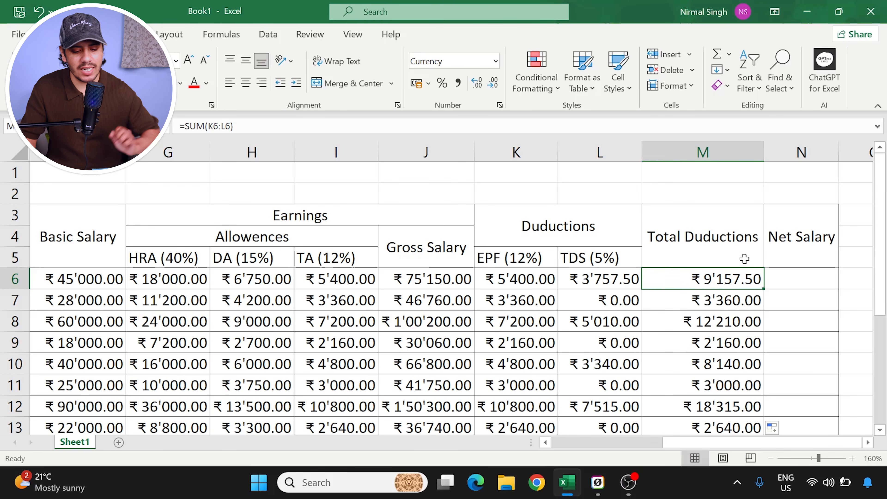
# Step: Examine the first employee's Basic Salary, Gross Salary, EPF, TDS and total deductions to see which salary each deduction is based on
pyautogui.click(457, 279)
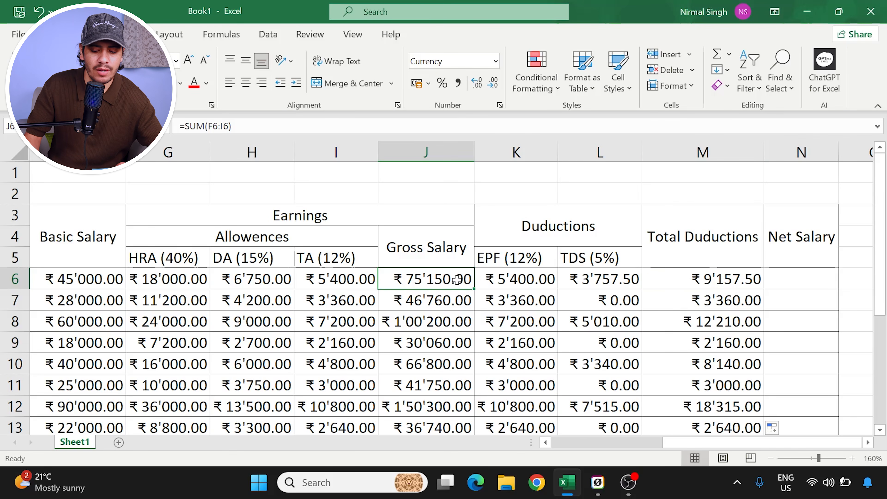
pyautogui.click(709, 281)
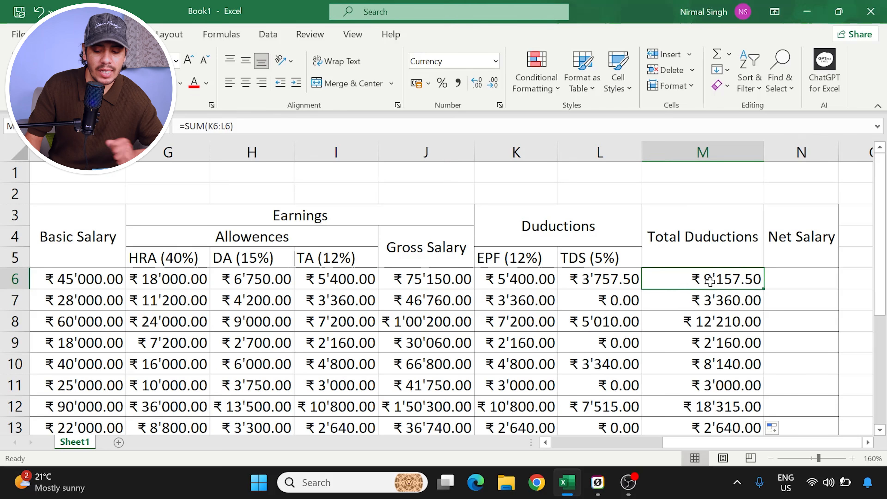
pyautogui.click(78, 277)
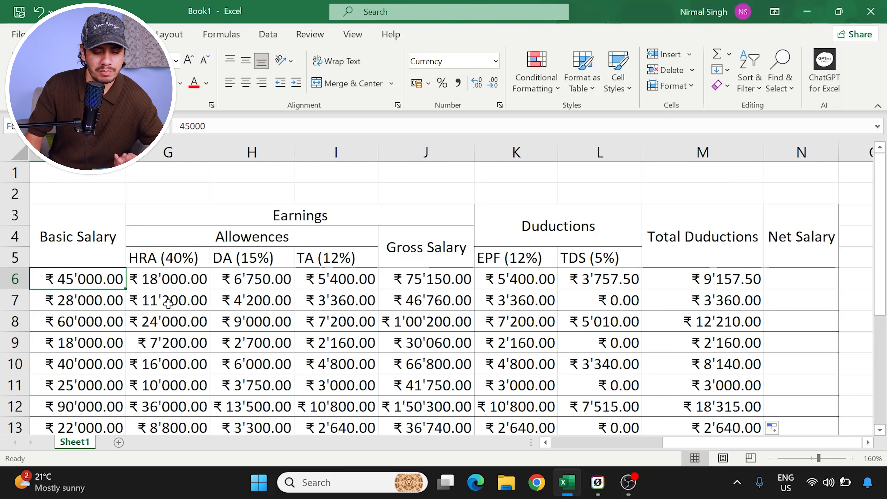
pyautogui.click(459, 284)
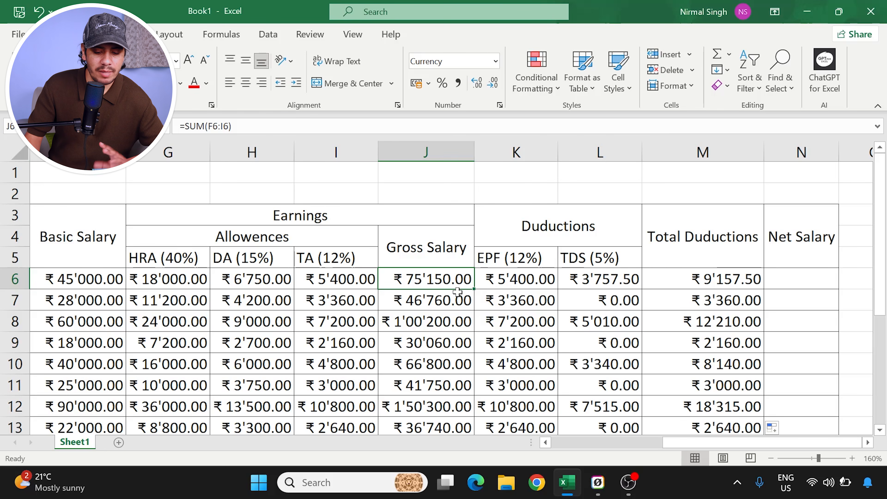
pyautogui.click(522, 233)
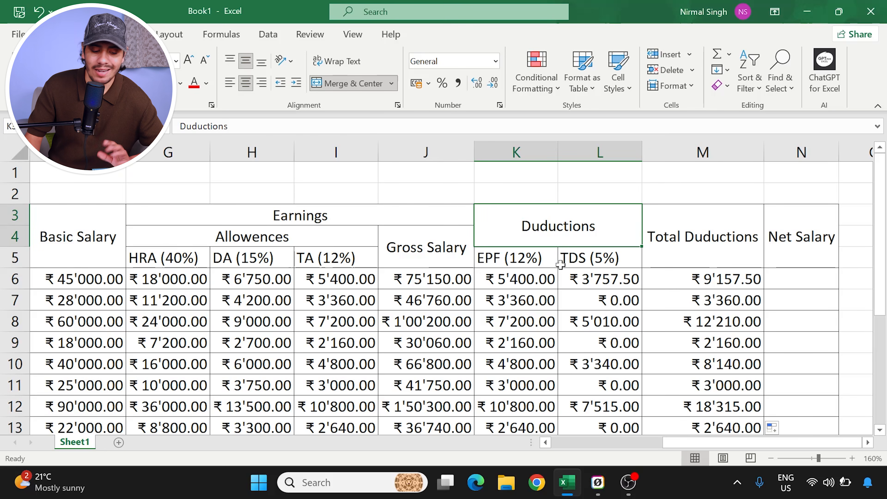
pyautogui.click(96, 286)
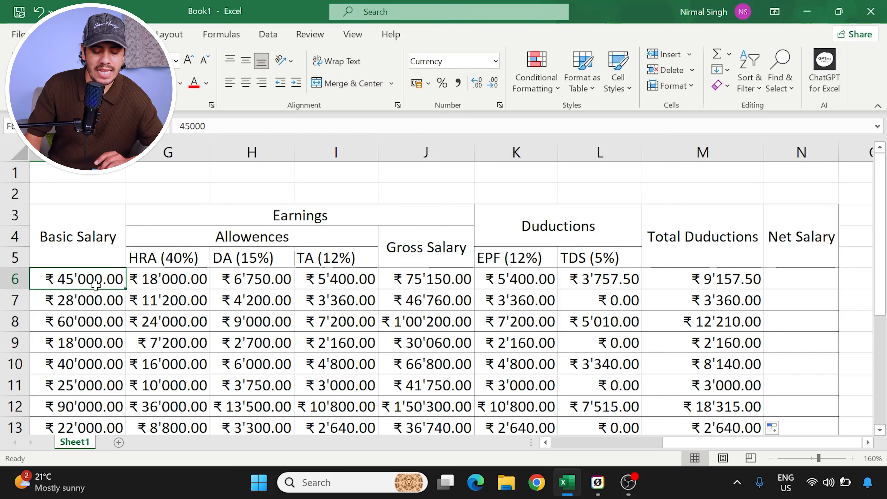
pyautogui.click(514, 283)
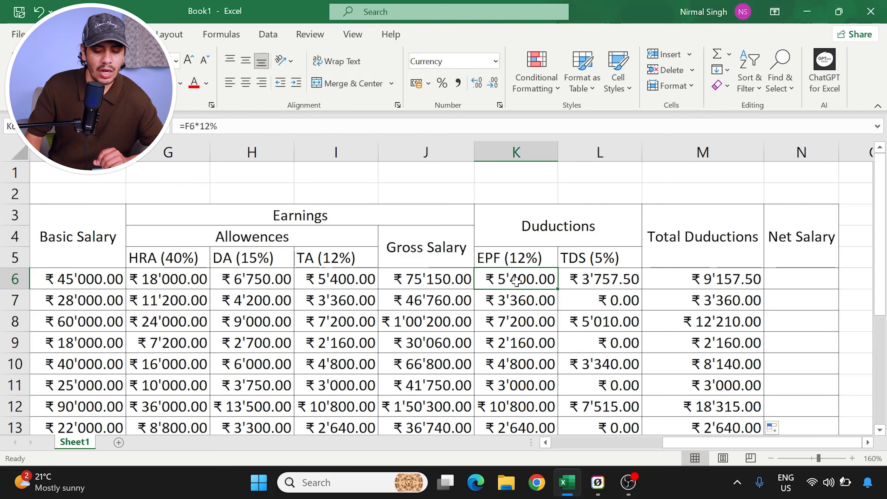
pyautogui.click(599, 283)
pyautogui.click(405, 284)
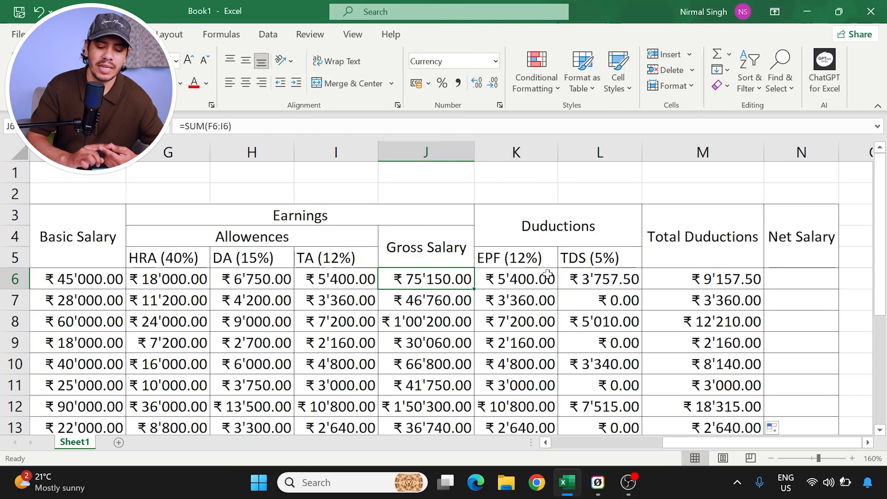
pyautogui.click(619, 278)
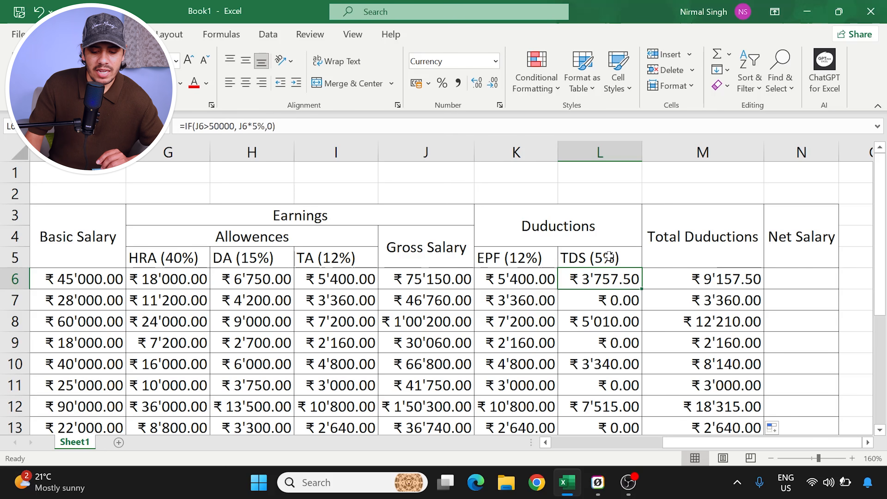
# Step: Calculate the first employee's Net Salary in N6 as Gross Salary minus total deductions with the formula =J6-M6
pyautogui.scroll(-1, 688, 242)
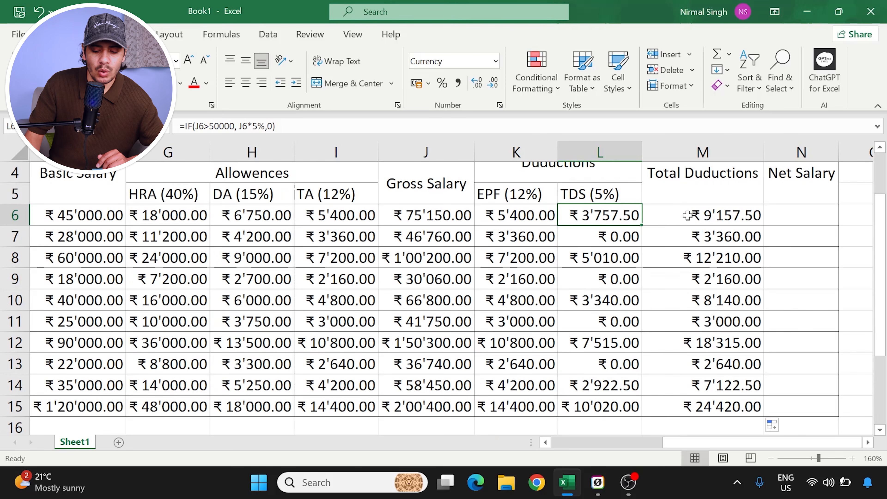
pyautogui.click(782, 217)
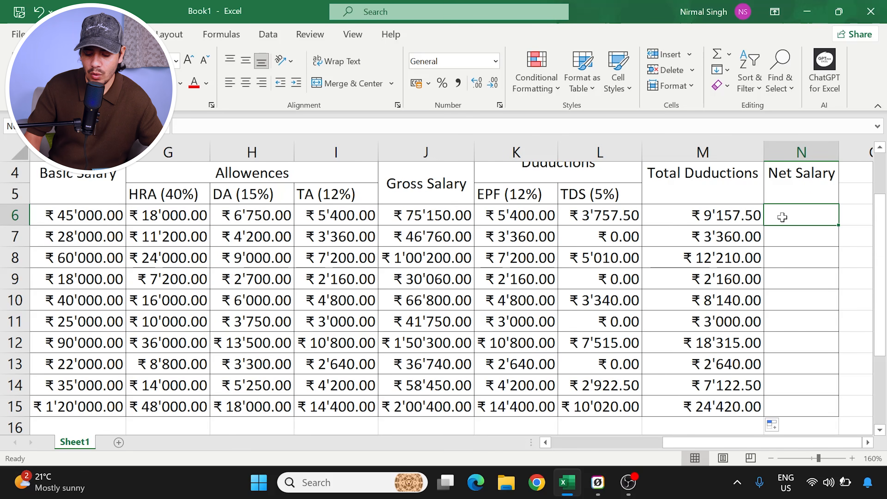
pyautogui.write('=')
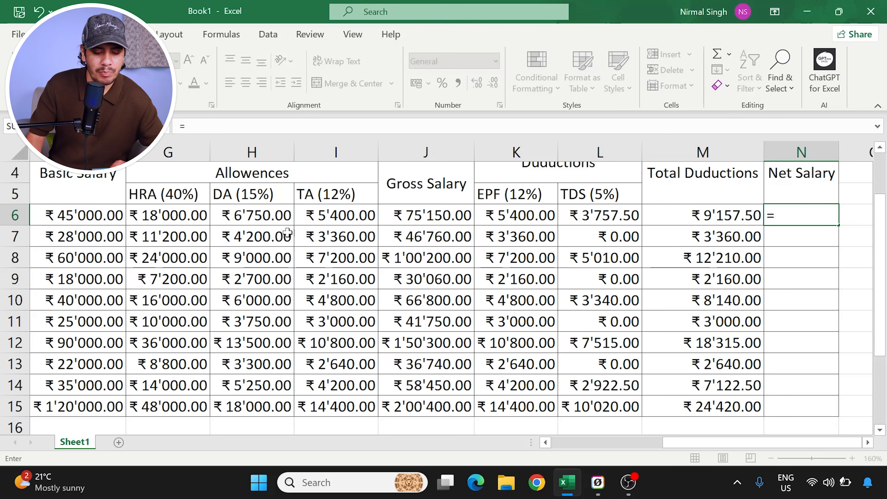
pyautogui.click(435, 214)
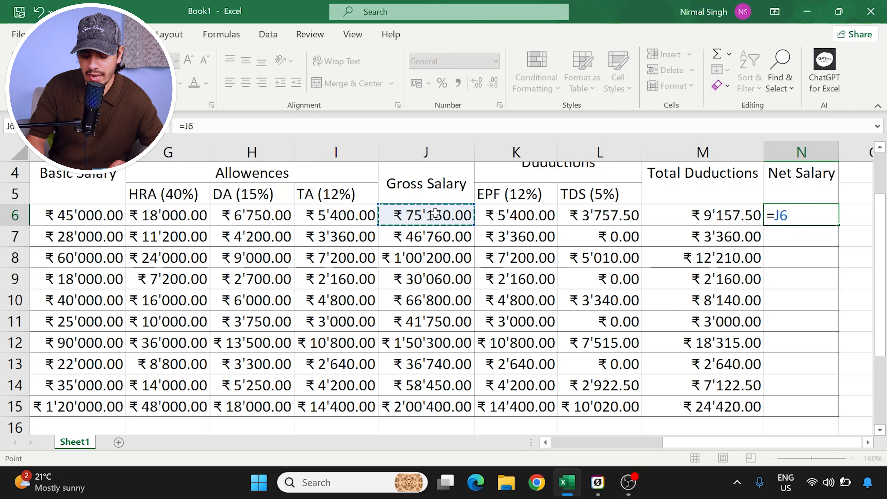
pyautogui.write('-')
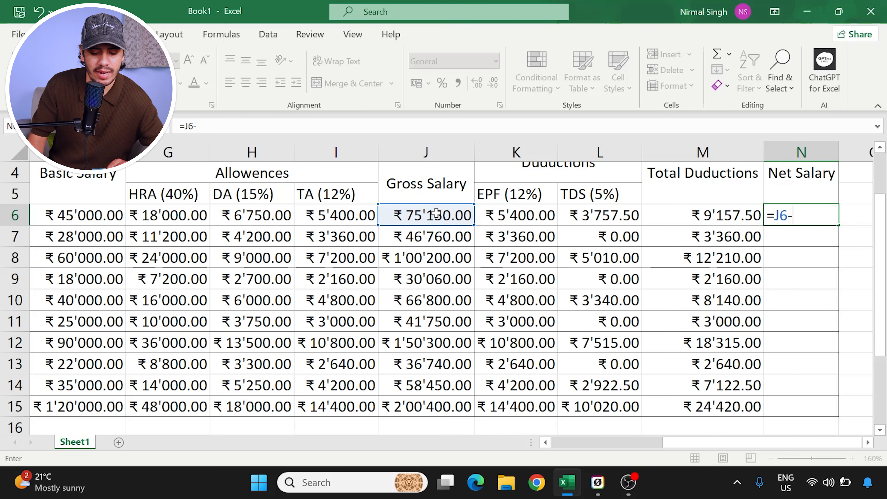
pyautogui.click(693, 216)
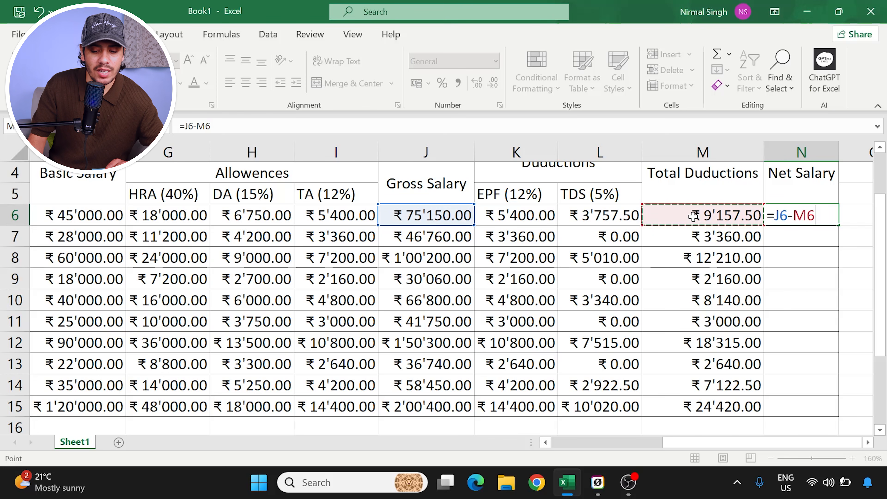
pyautogui.press('Return')
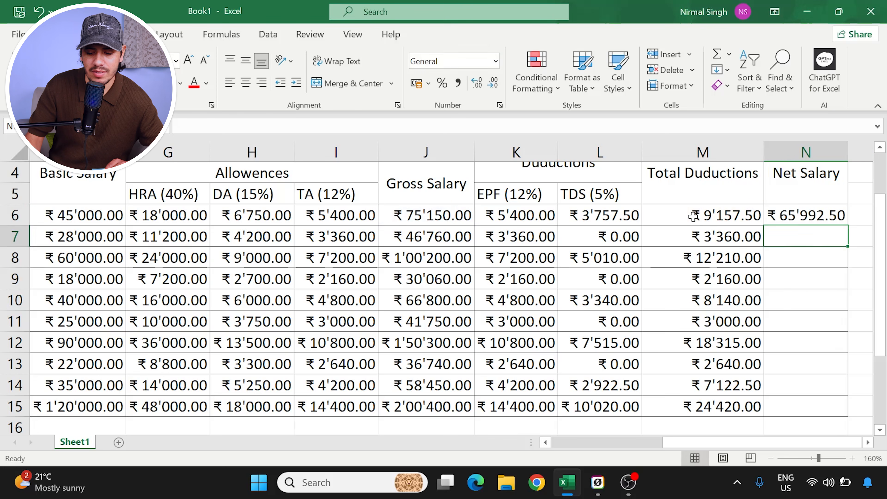
pyautogui.scroll(1, 822, 279)
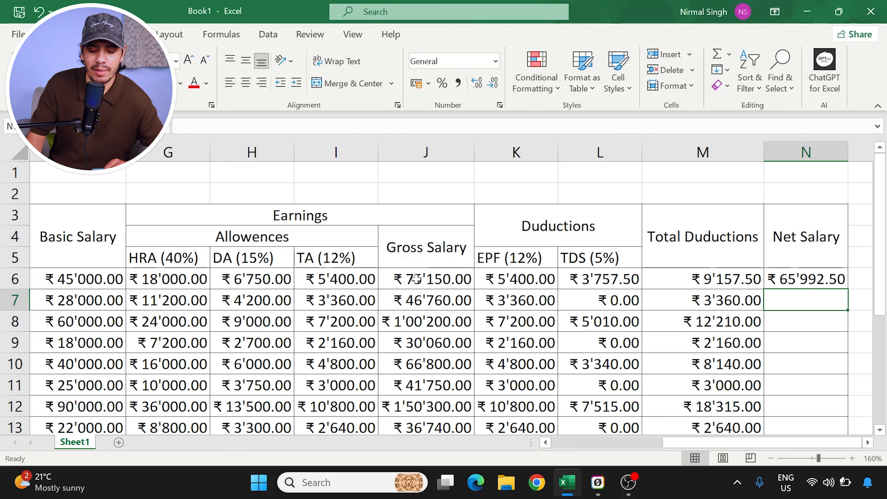
# Step: Fill the Net Salary formula from N6 down to N15 for all employees
pyautogui.click(818, 278)
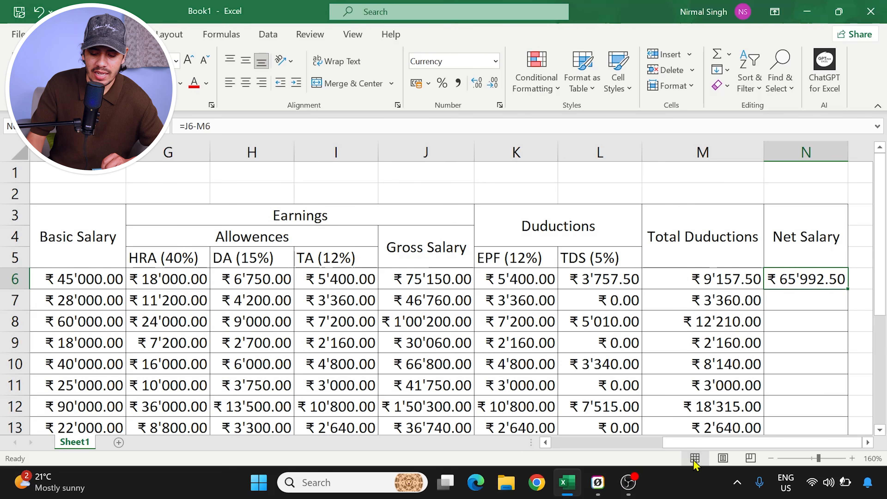
pyautogui.moveTo(684, 452); pyautogui.dragTo(574, 454)
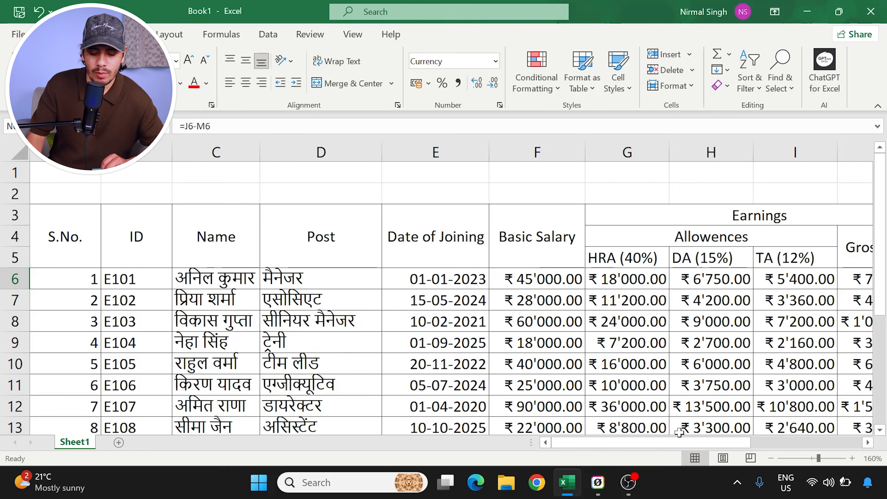
pyautogui.moveTo(685, 442); pyautogui.dragTo(852, 441)
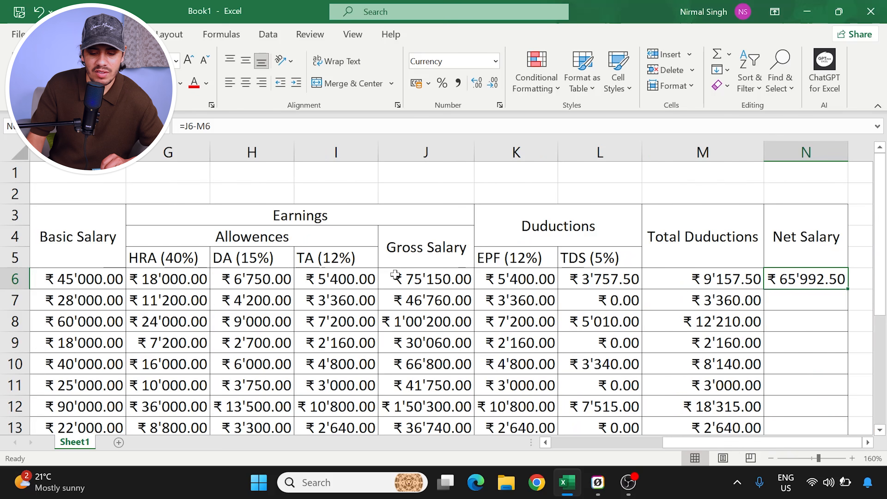
pyautogui.scroll(-1, 826, 274)
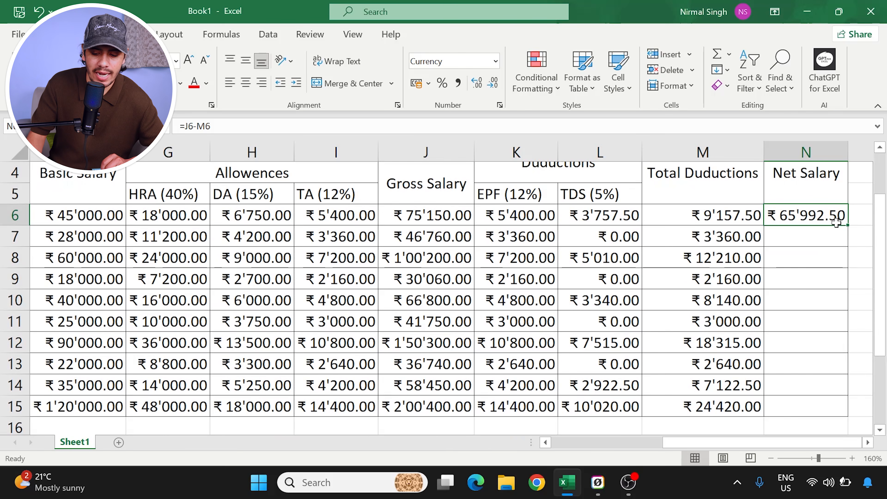
pyautogui.moveTo(849, 227); pyautogui.dragTo(850, 417)
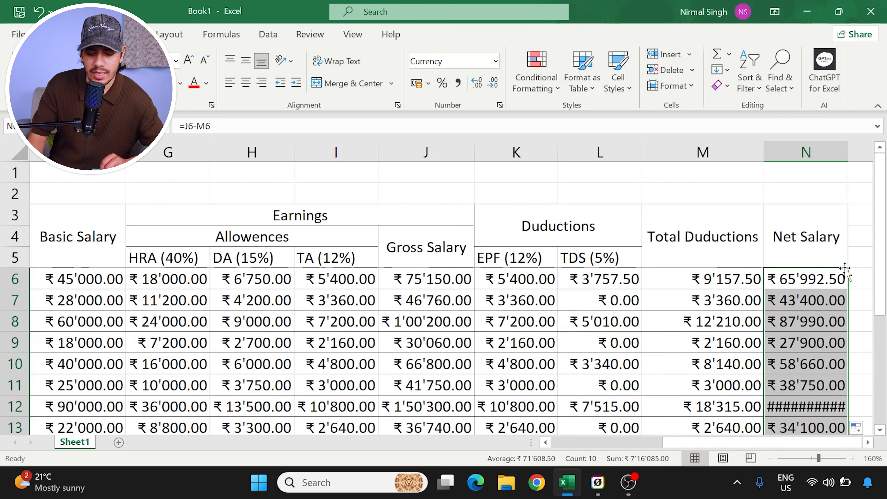
# Step: Auto-fit the width of the Net Salary column N and review its filled values
pyautogui.doubleClick(847, 156)
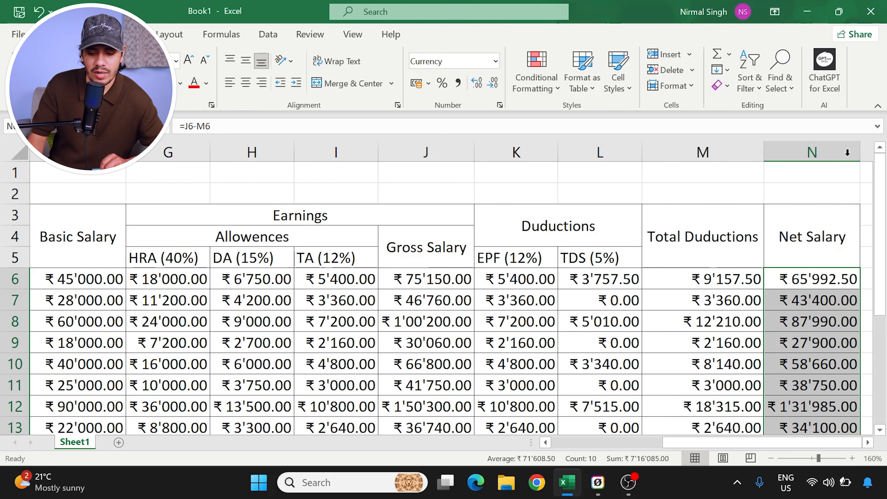
pyautogui.scroll(-2, 835, 229)
pyautogui.scroll(1, 847, 309)
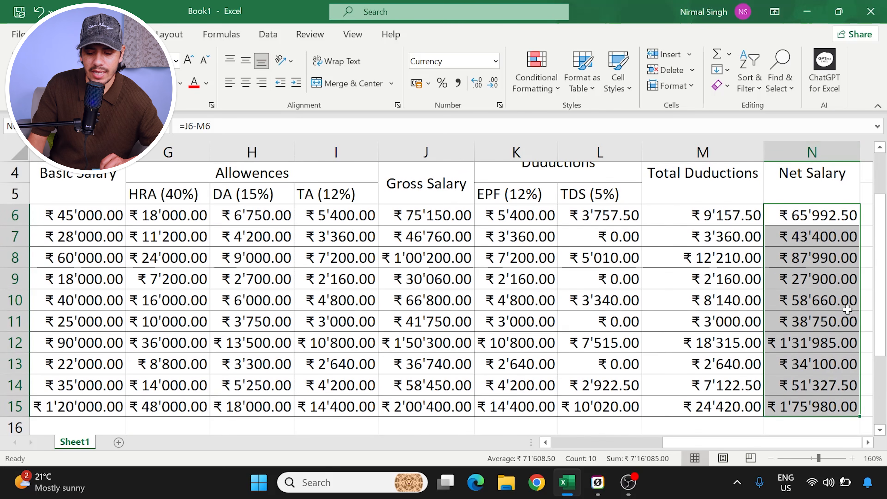
pyautogui.click(806, 279)
pyautogui.scroll(1, 803, 280)
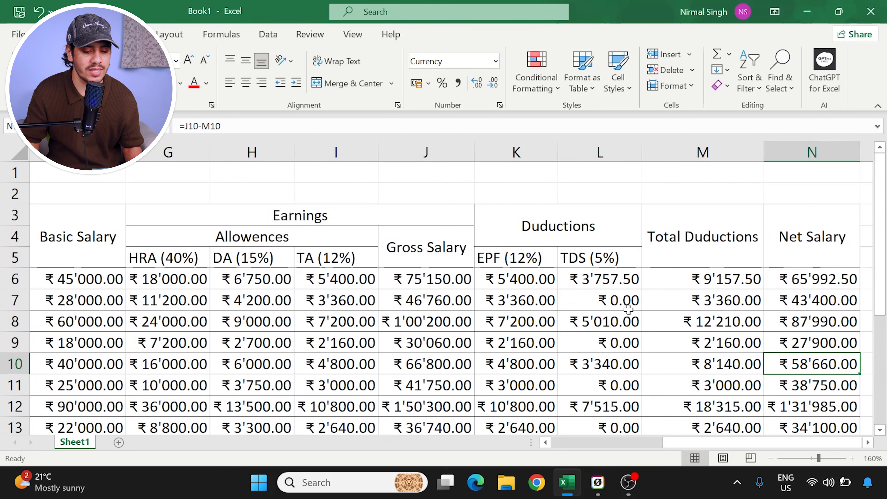
# Step: Merge and center A1:N2 above the table headers as one title cell
pyautogui.moveTo(665, 442); pyautogui.dragTo(576, 447)
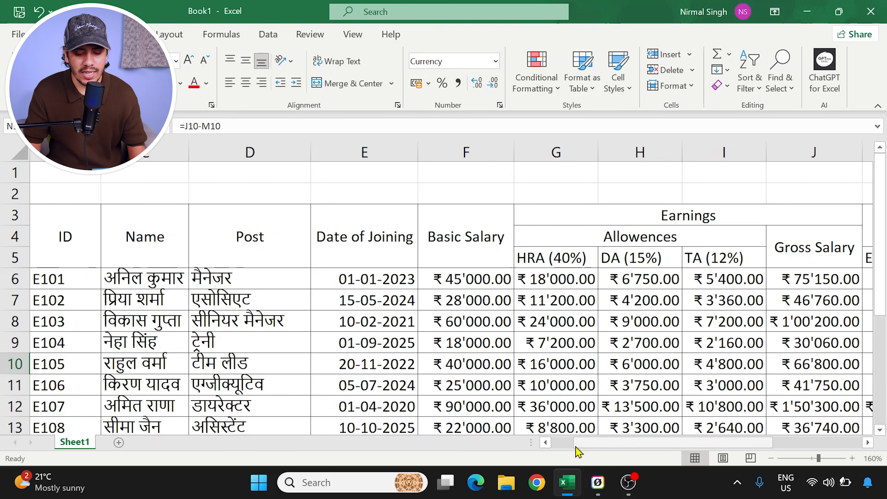
pyautogui.scroll(-1, 291, 210)
pyautogui.scroll(1, 289, 218)
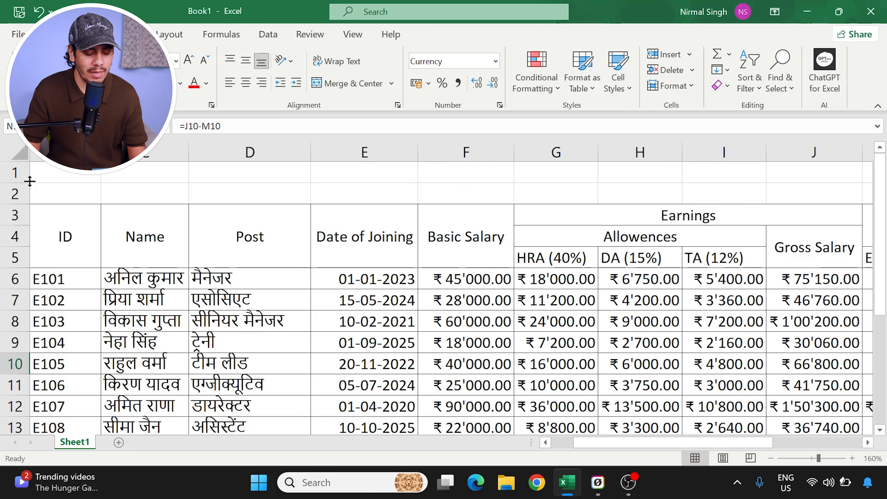
pyautogui.moveTo(38, 171); pyautogui.dragTo(716, 195)
pyautogui.click(356, 87)
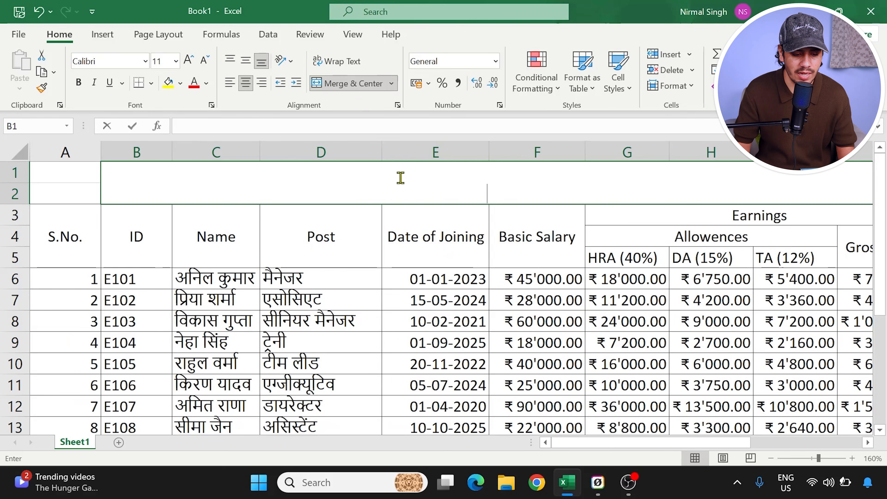
pyautogui.moveTo(36, 178); pyautogui.dragTo(181, 196)
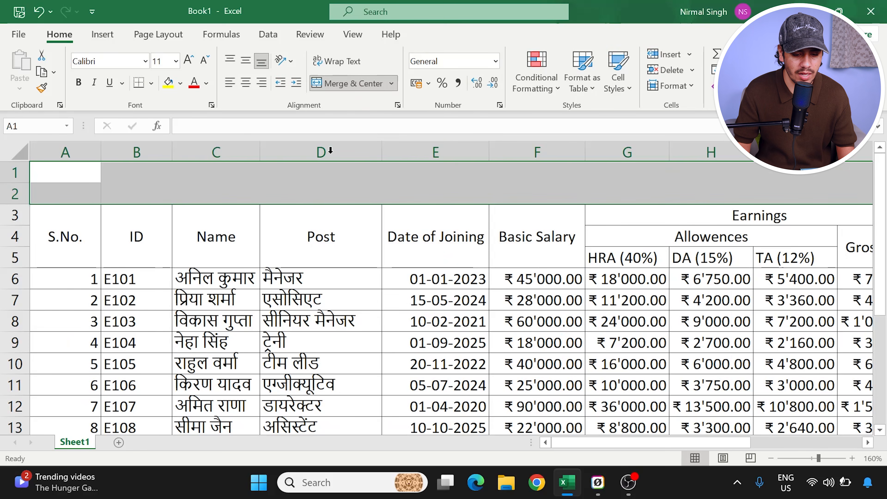
pyautogui.click(355, 85)
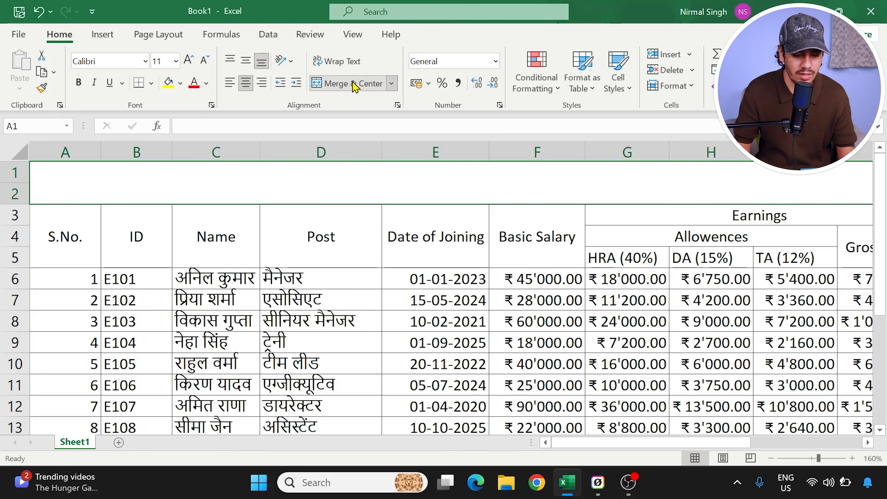
# Step: Enter the title "Company Name" in the merged cell A1 and align it vertically to the middle
pyautogui.doubleClick(320, 179)
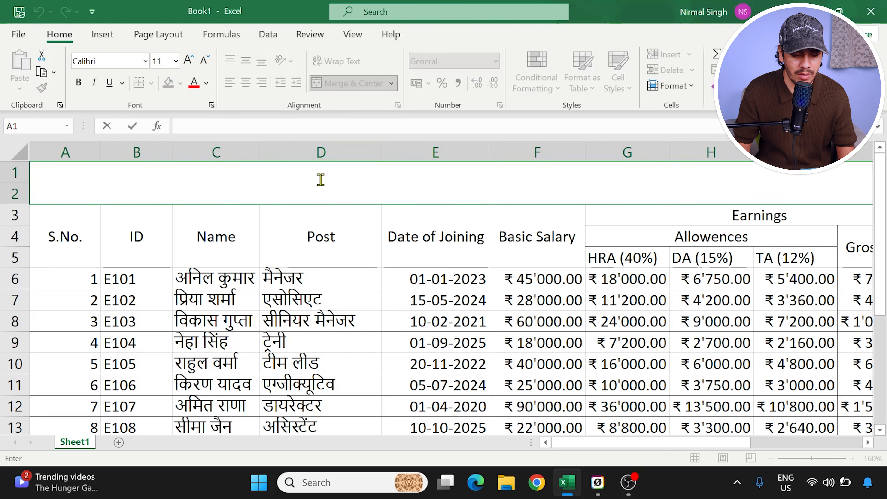
pyautogui.write('Sala')
pyautogui.press('BackSpace')
pyautogui.press('BackSpace')
pyautogui.write('Company Name')
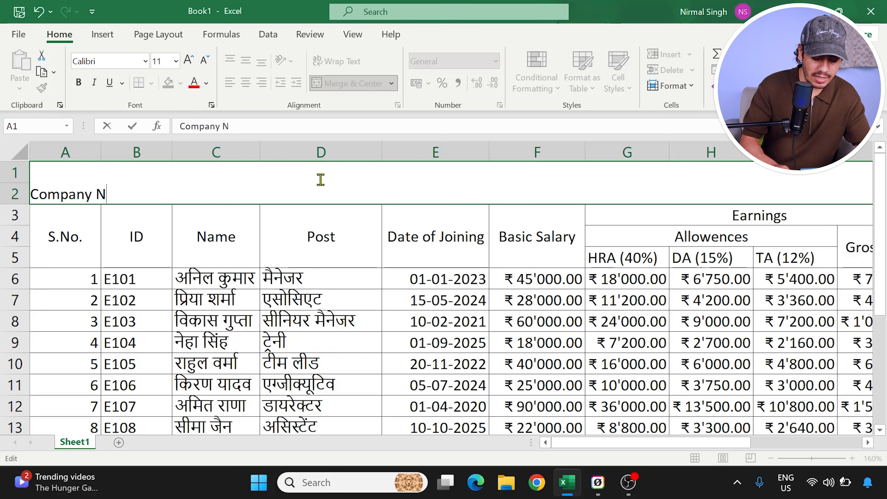
pyautogui.click(248, 210)
pyautogui.click(241, 186)
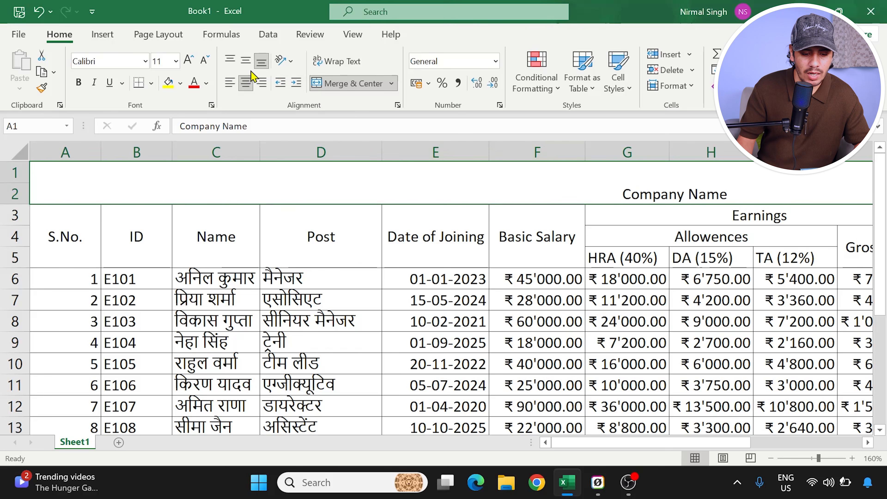
pyautogui.click(244, 64)
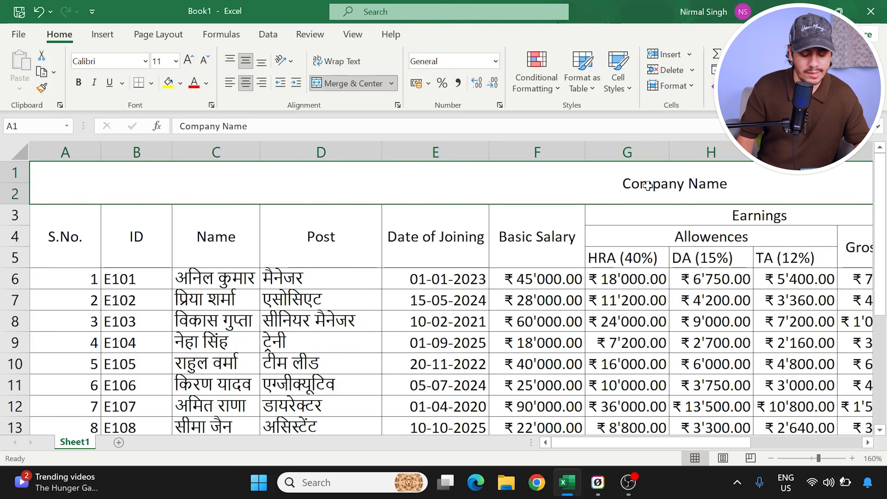
# Step: Set the Company Name title's font to Arial Black at size 20
pyautogui.click(176, 62)
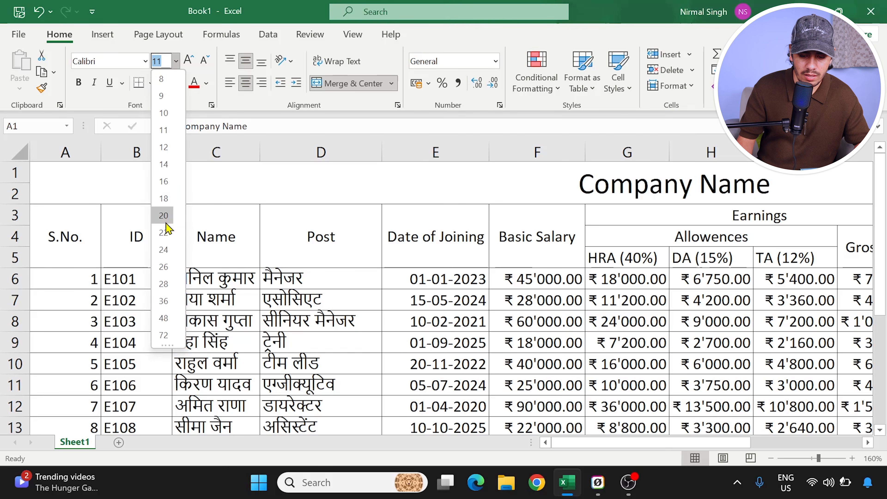
pyautogui.click(164, 215)
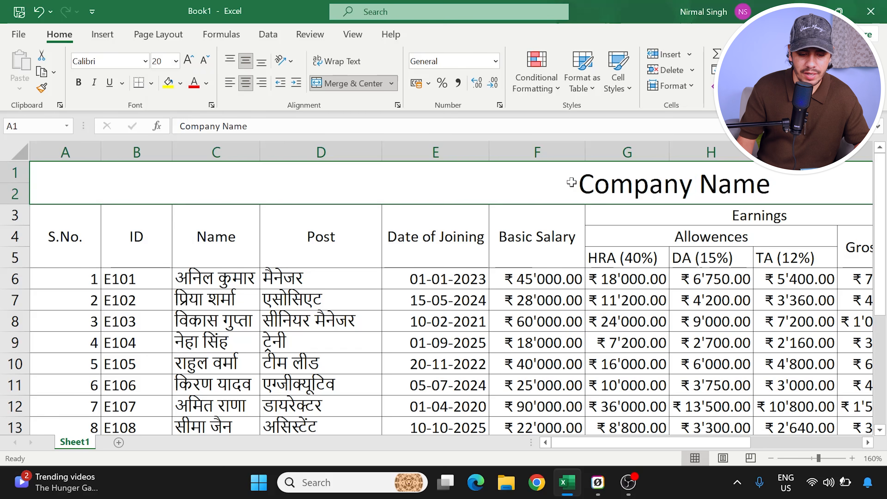
pyautogui.click(145, 61)
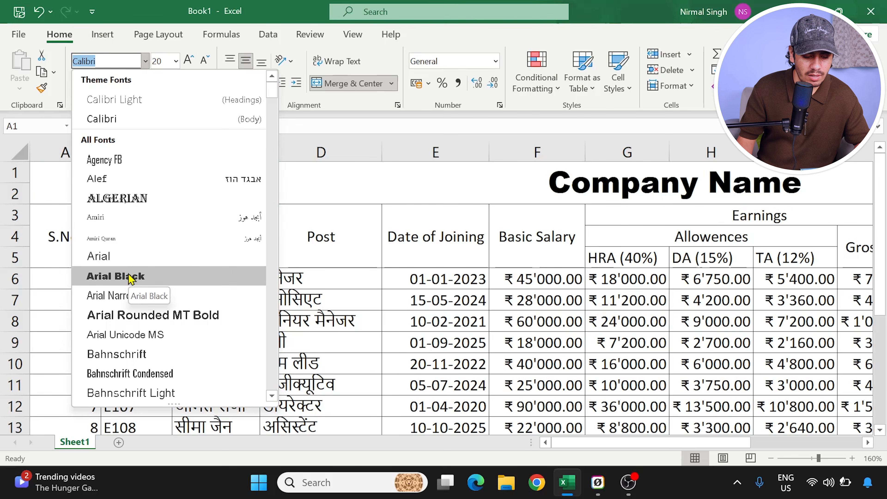
pyautogui.scroll(-1, 131, 279)
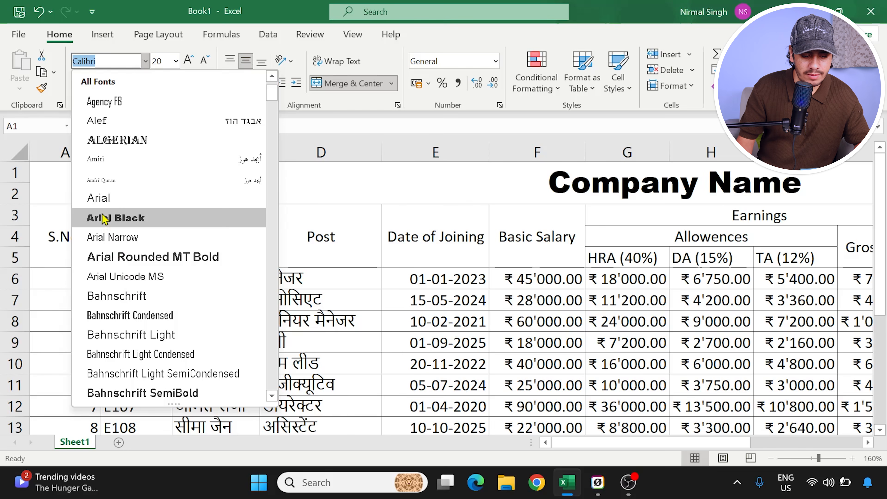
pyautogui.scroll(1, 103, 218)
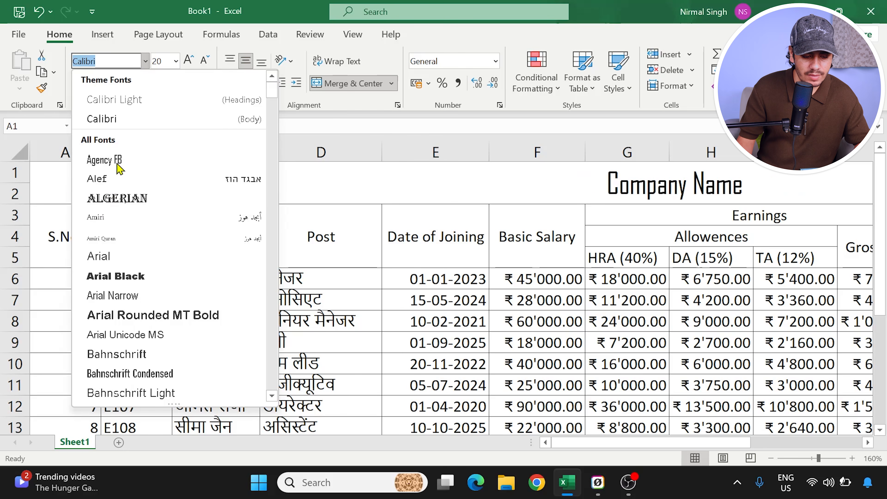
pyautogui.click(126, 276)
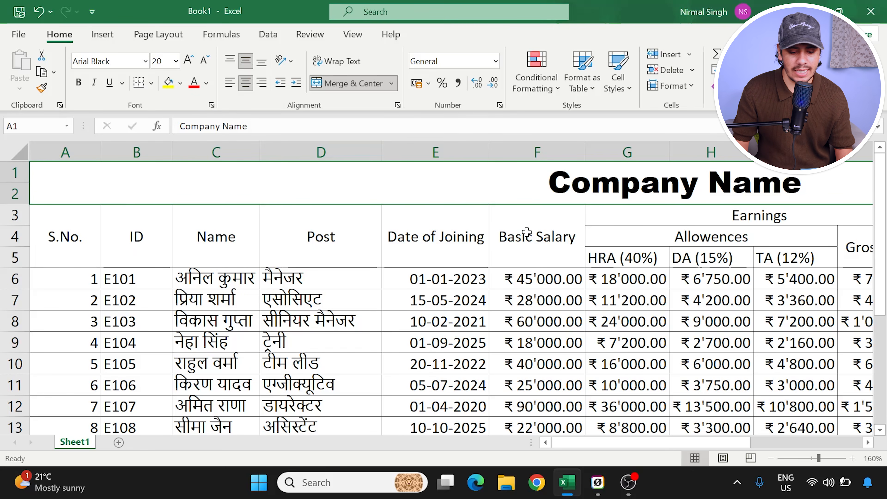
# Step: Give the Company Name title cell a green fill and white font color
pyautogui.click(75, 244)
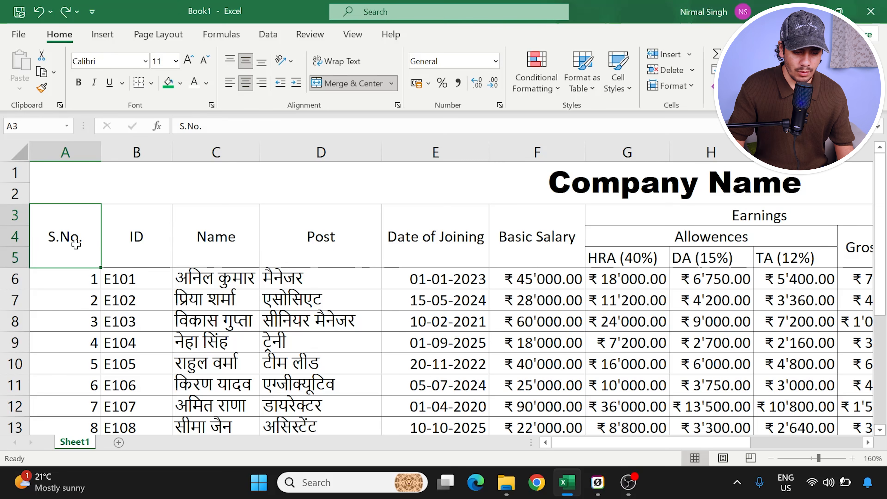
pyautogui.click(94, 192)
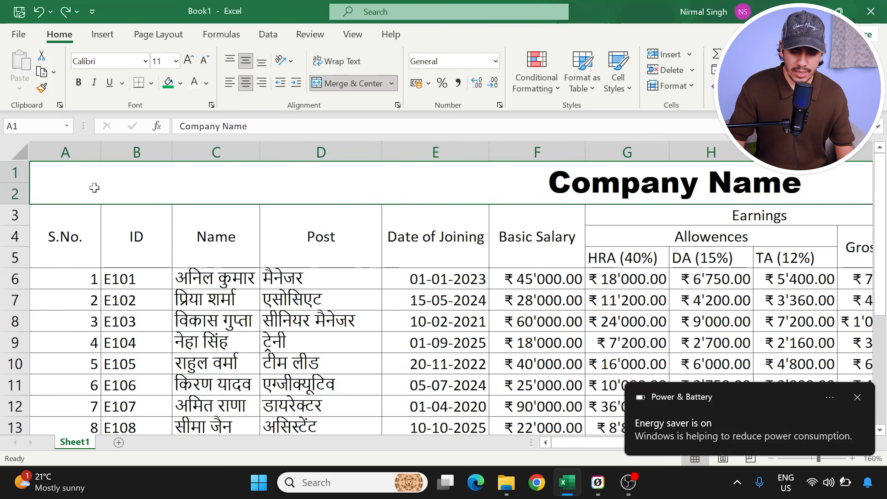
pyautogui.click(856, 398)
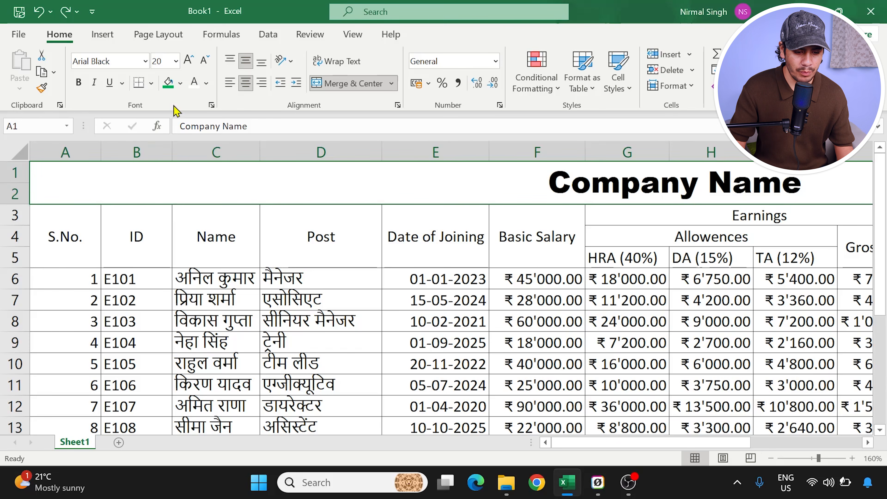
pyautogui.click(169, 88)
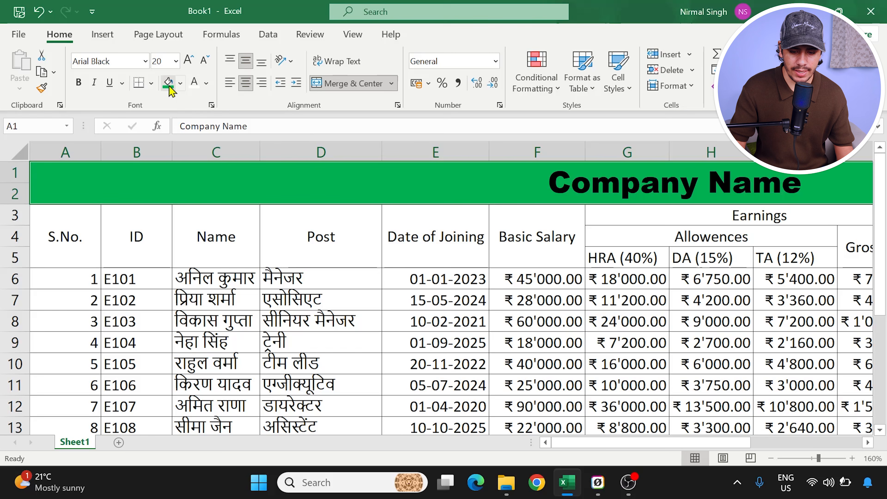
pyautogui.click(196, 85)
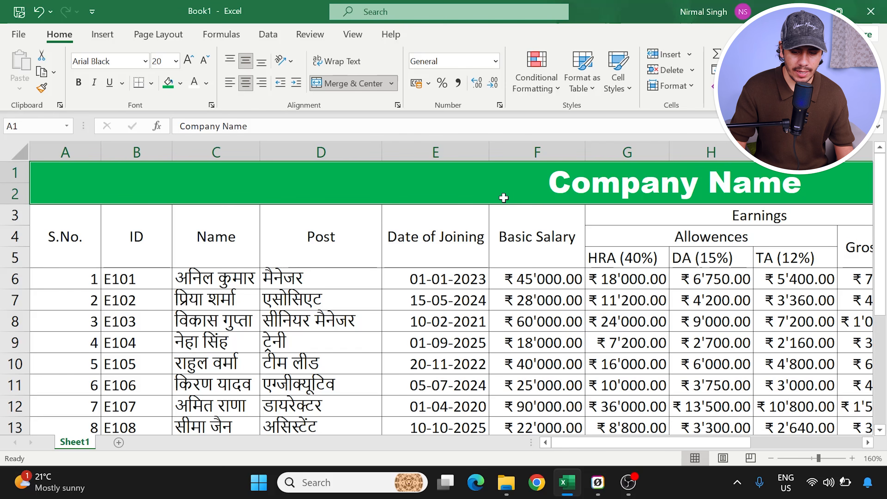
# Step: Fill the header cells from S.No. to Basic Salary (A3:F5) with orange
pyautogui.click(75, 242)
pyautogui.moveTo(75, 232); pyautogui.dragTo(514, 236)
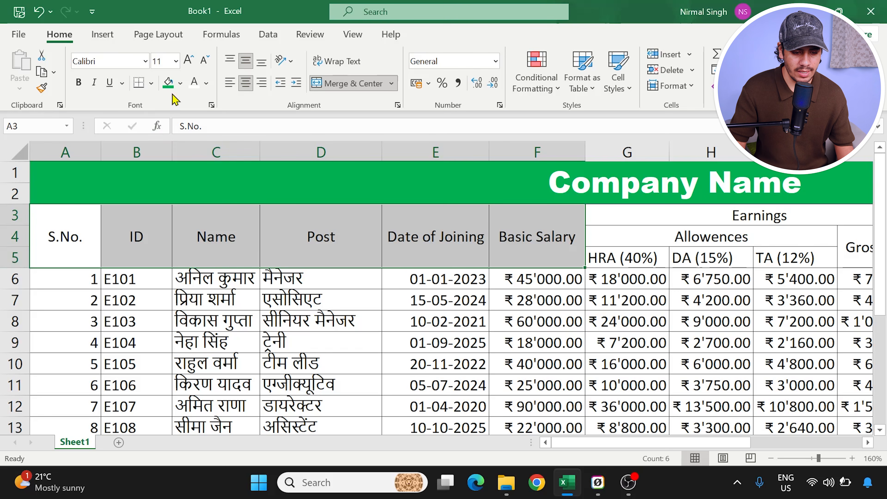
pyautogui.click(180, 85)
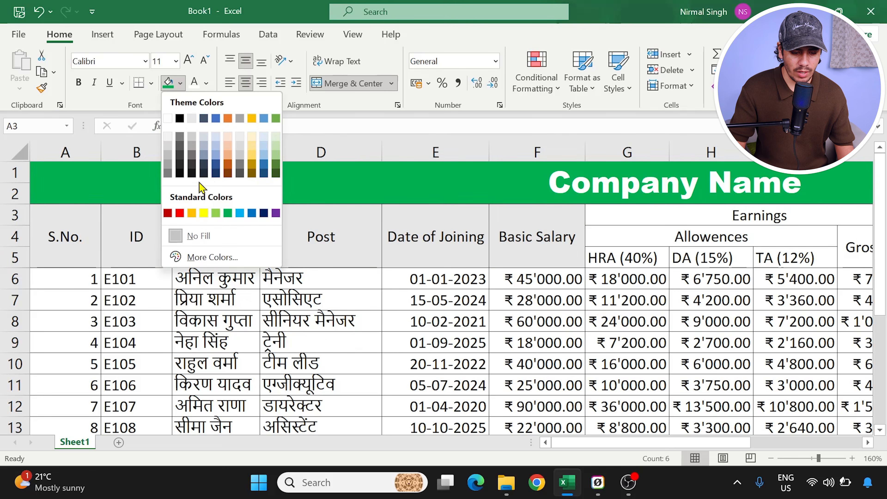
pyautogui.click(230, 119)
pyautogui.click(225, 233)
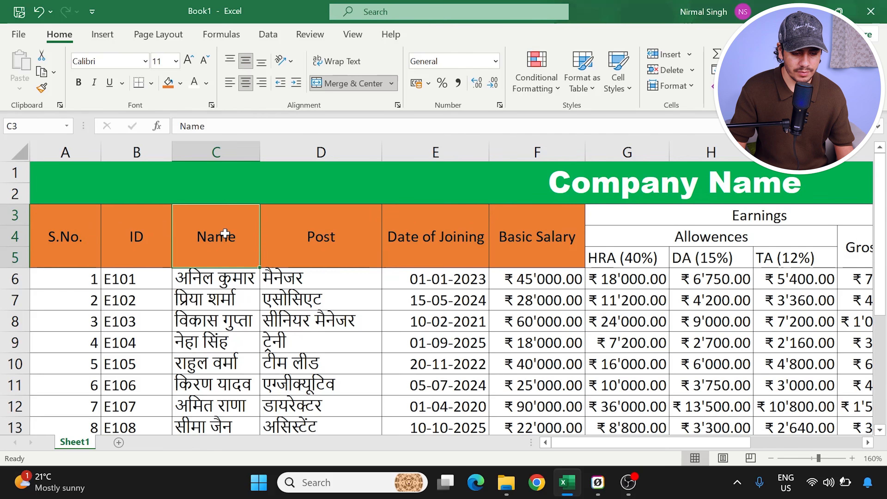
# Step: Make the header text from S.No. to Basic Salary bold and white
pyautogui.moveTo(87, 227); pyautogui.dragTo(562, 232)
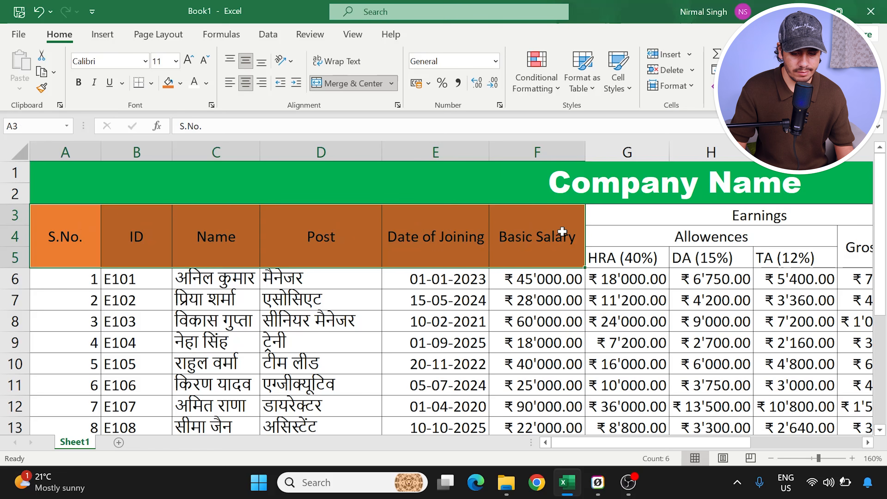
pyautogui.click(79, 84)
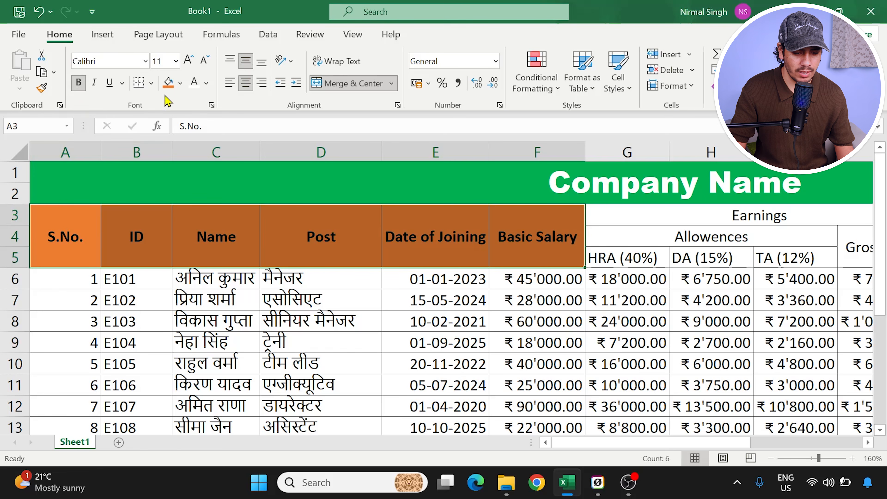
pyautogui.click(194, 83)
pyautogui.click(233, 242)
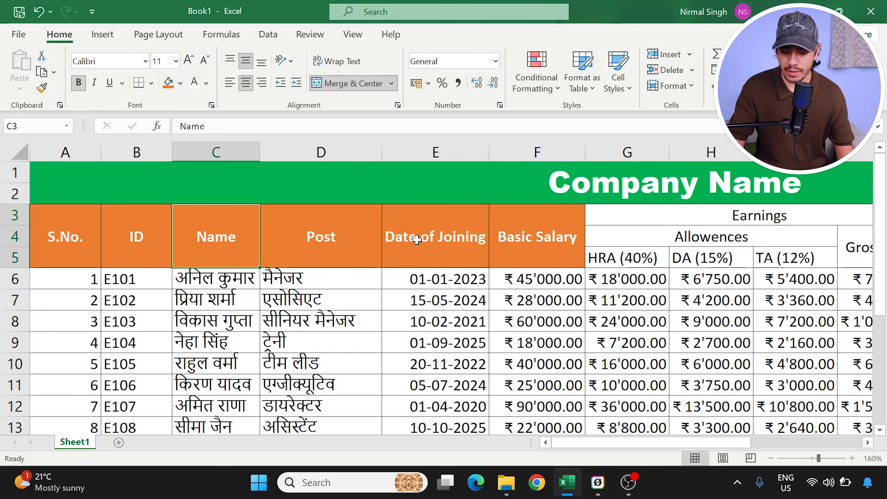
# Step: Give the Earnings header a dark blue fill with bold white text
pyautogui.moveTo(700, 442); pyautogui.dragTo(792, 438)
pyautogui.click(388, 211)
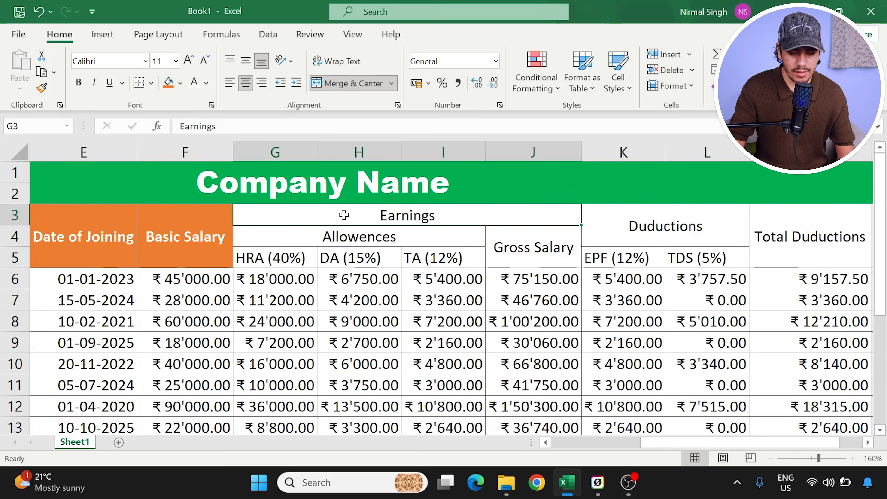
pyautogui.click(79, 84)
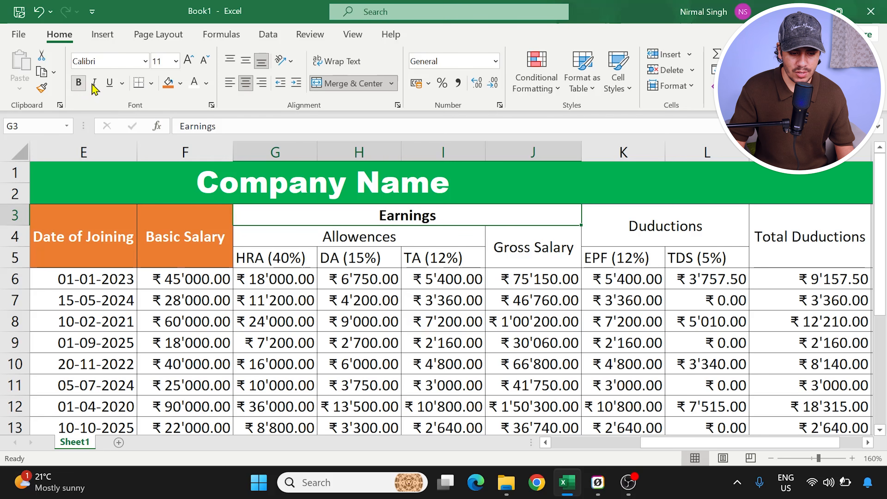
pyautogui.click(182, 84)
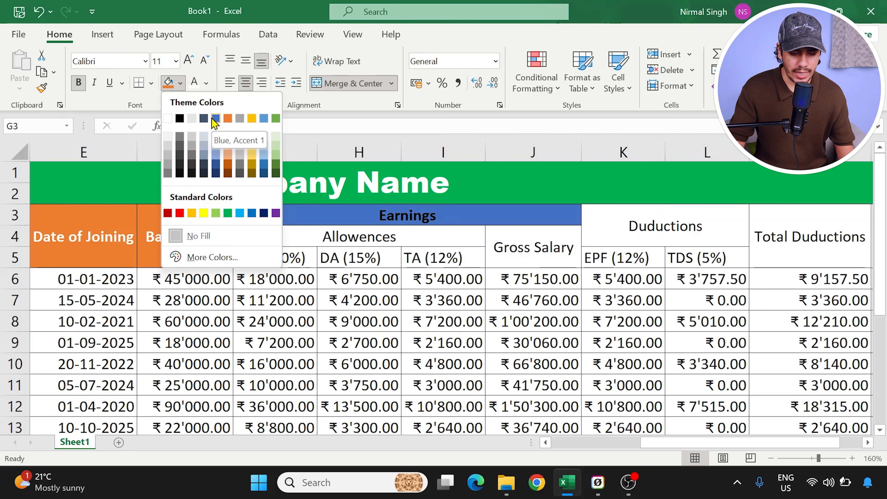
pyautogui.click(264, 213)
pyautogui.click(194, 82)
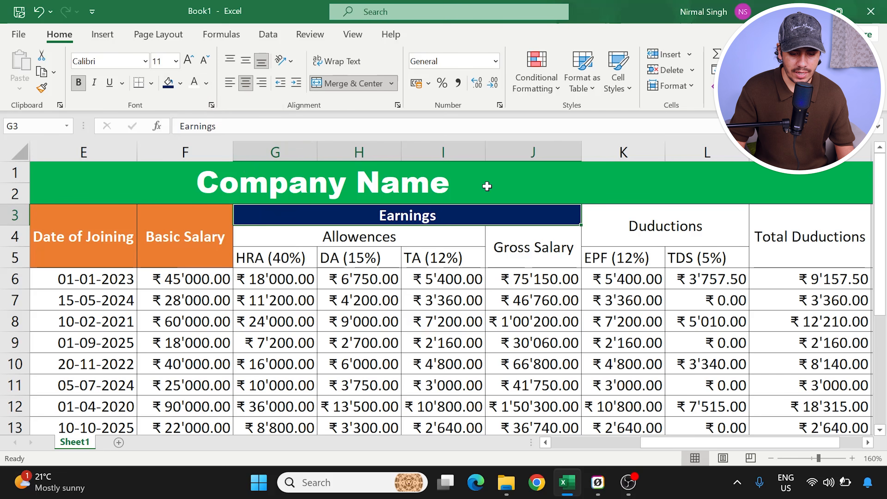
# Step: Fill the Allowences header with green and make its text bold and white
pyautogui.click(289, 237)
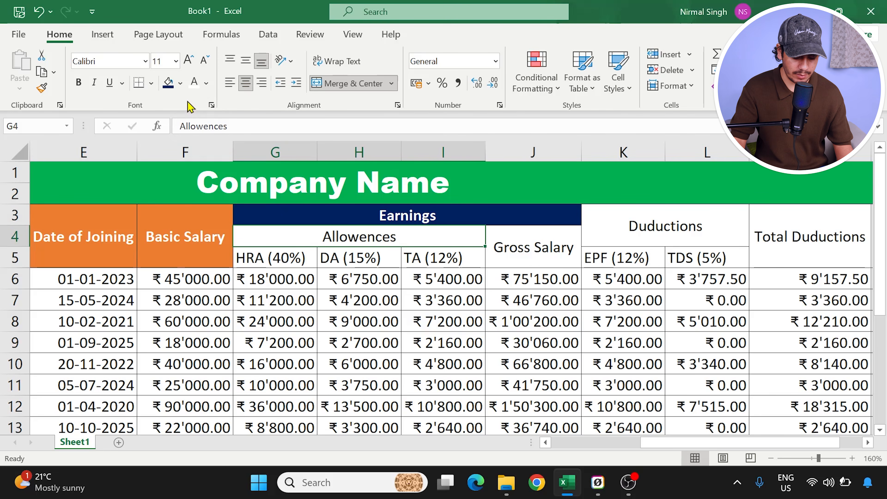
pyautogui.click(180, 83)
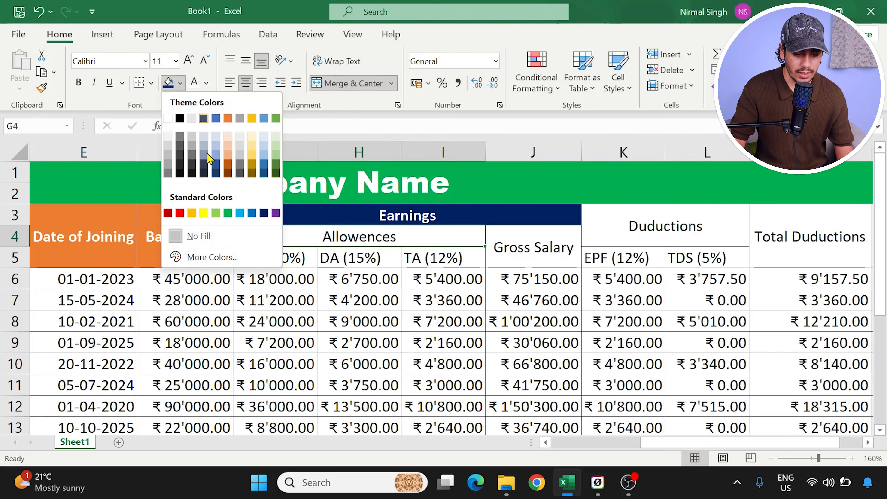
pyautogui.click(228, 214)
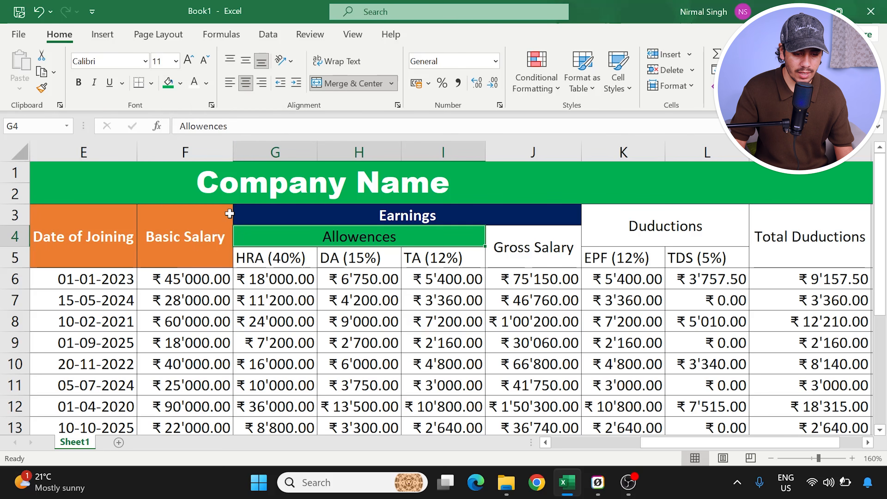
pyautogui.click(78, 84)
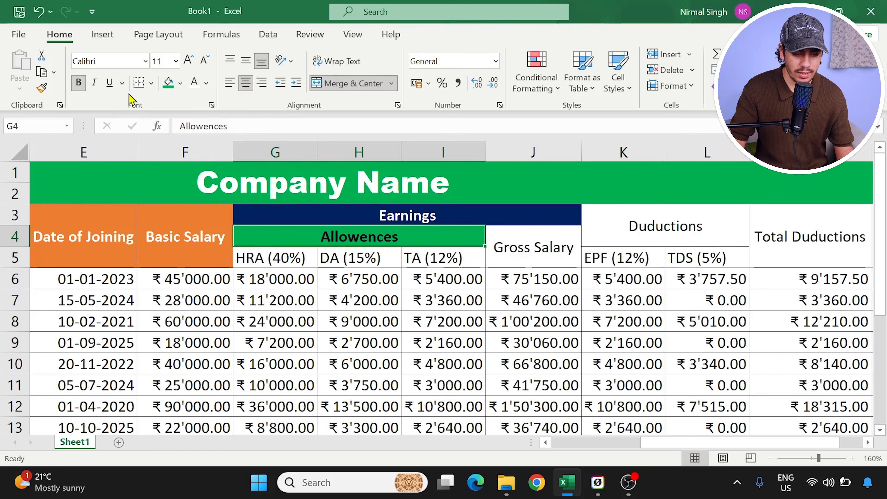
pyautogui.click(194, 83)
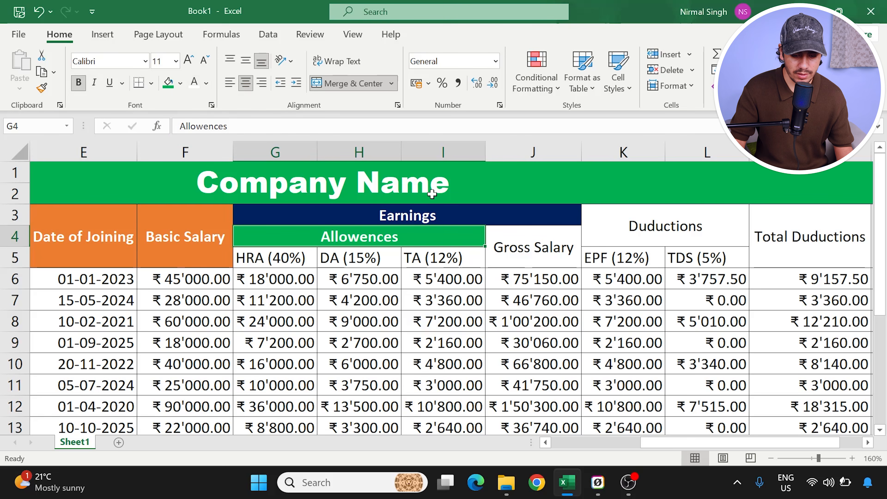
# Step: Fill the HRA, DA and TA header cells (G5:I5) with light gold and make their text bold
pyautogui.click(528, 241)
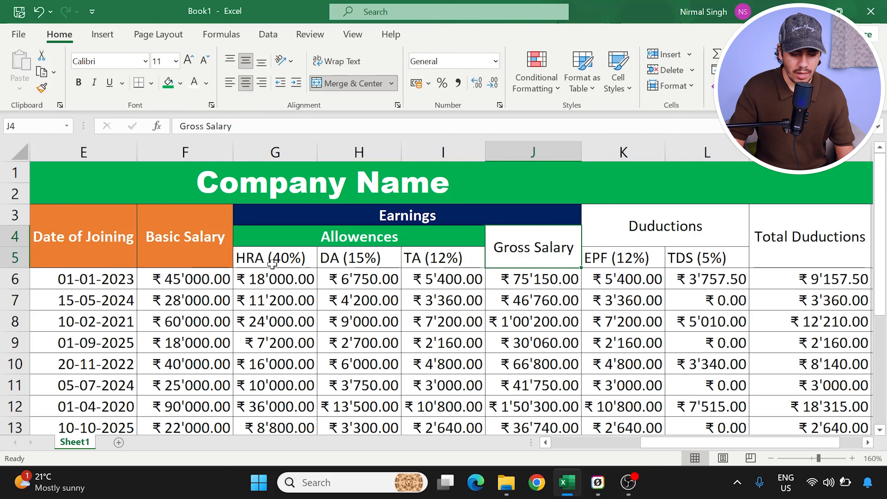
pyautogui.moveTo(265, 258); pyautogui.dragTo(342, 257)
pyautogui.moveTo(274, 258); pyautogui.dragTo(457, 263)
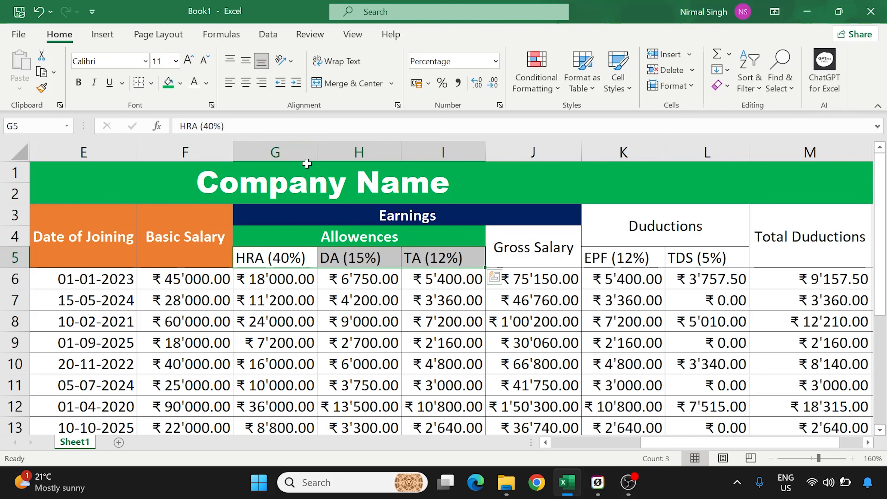
pyautogui.click(180, 83)
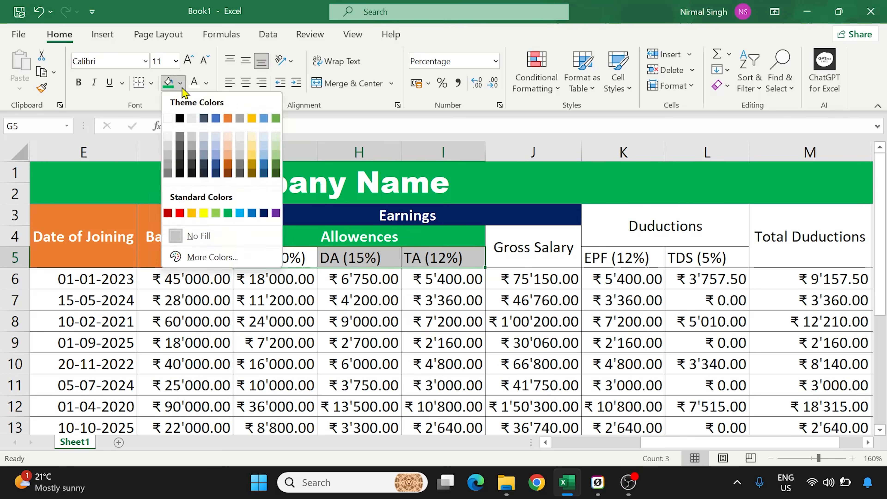
pyautogui.click(250, 154)
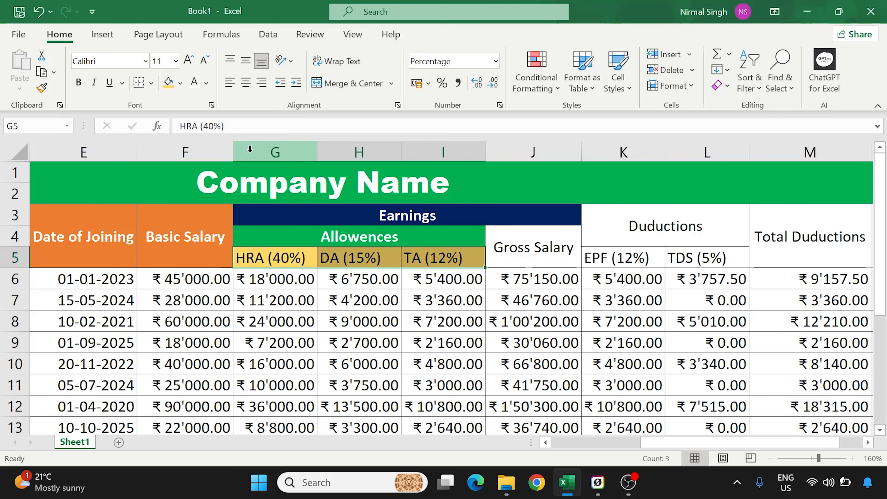
pyautogui.click(253, 278)
pyautogui.moveTo(253, 256); pyautogui.dragTo(427, 258)
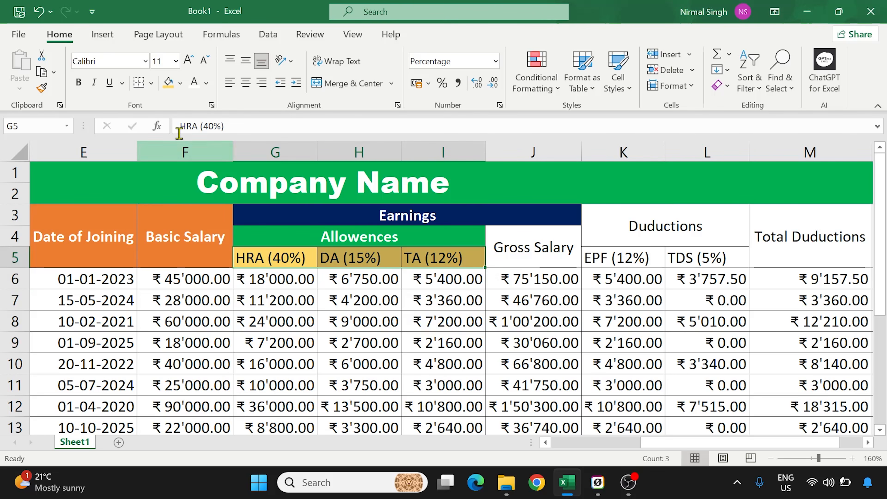
pyautogui.click(80, 83)
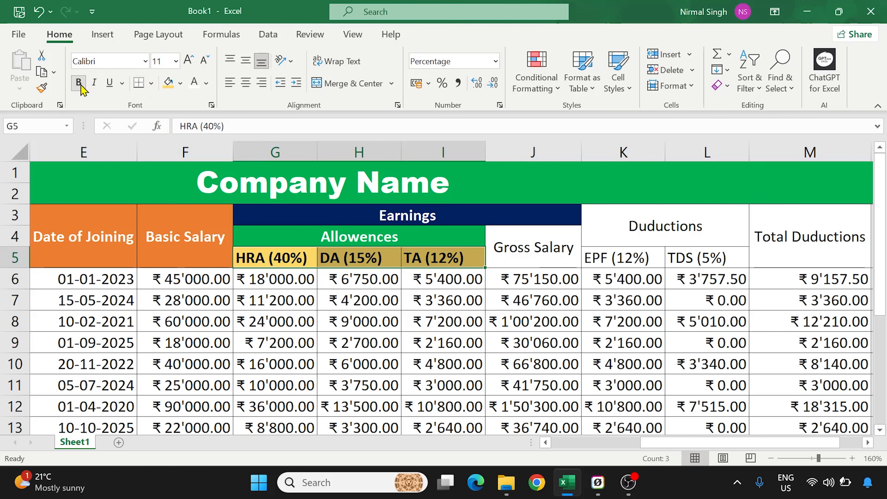
# Step: Try a white font color on the HRA, DA and TA headers
pyautogui.click(356, 284)
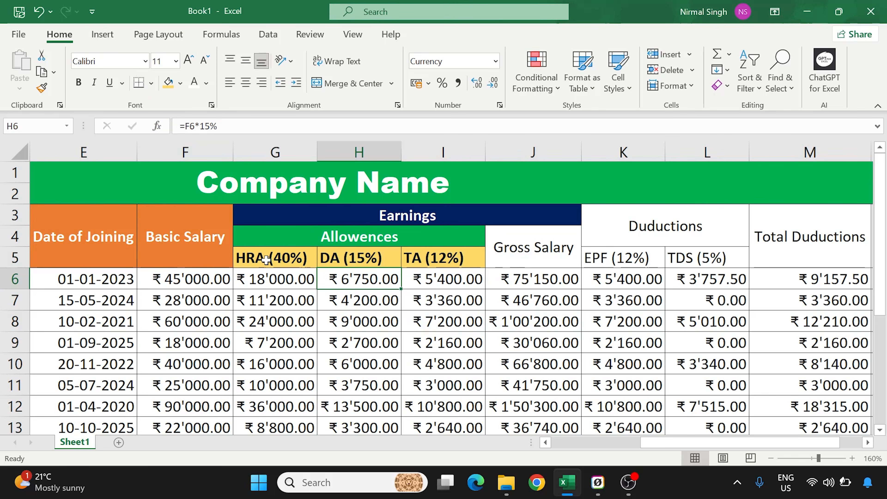
pyautogui.moveTo(251, 256); pyautogui.dragTo(475, 259)
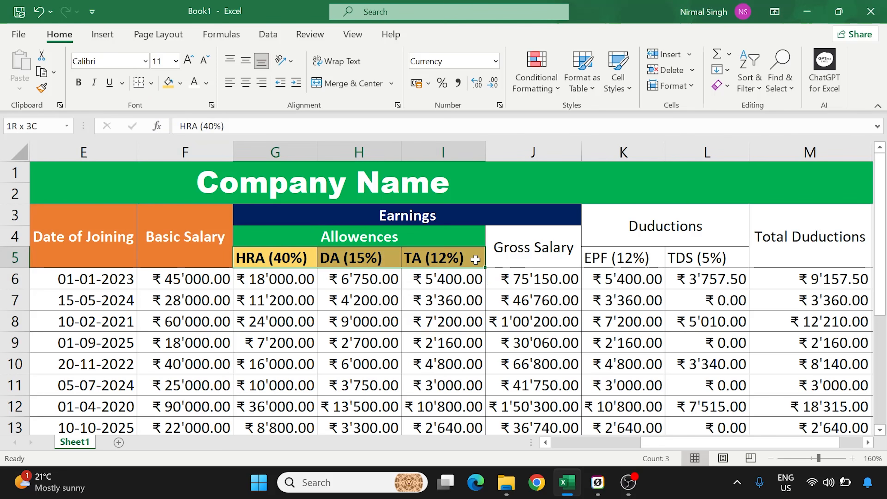
pyautogui.click(194, 82)
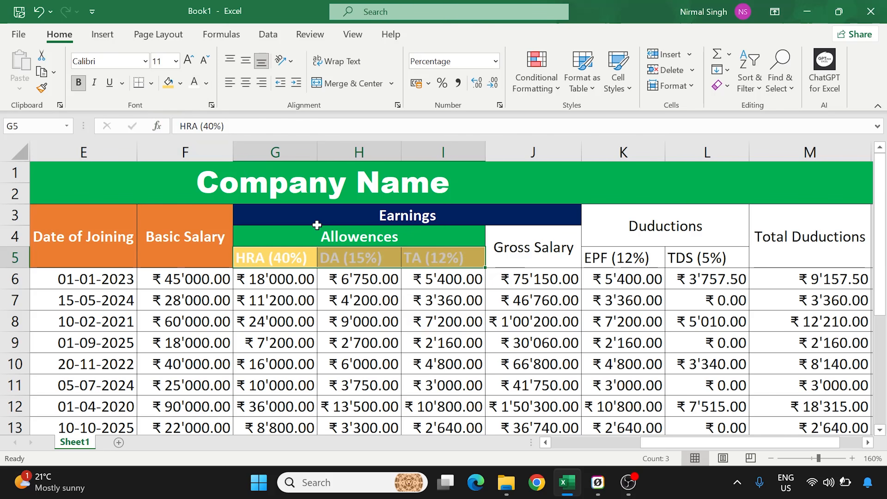
# Step: Set the font color of the HRA, DA and TA headers (G5:I5) to black
pyautogui.click(345, 279)
pyautogui.moveTo(273, 256); pyautogui.dragTo(451, 257)
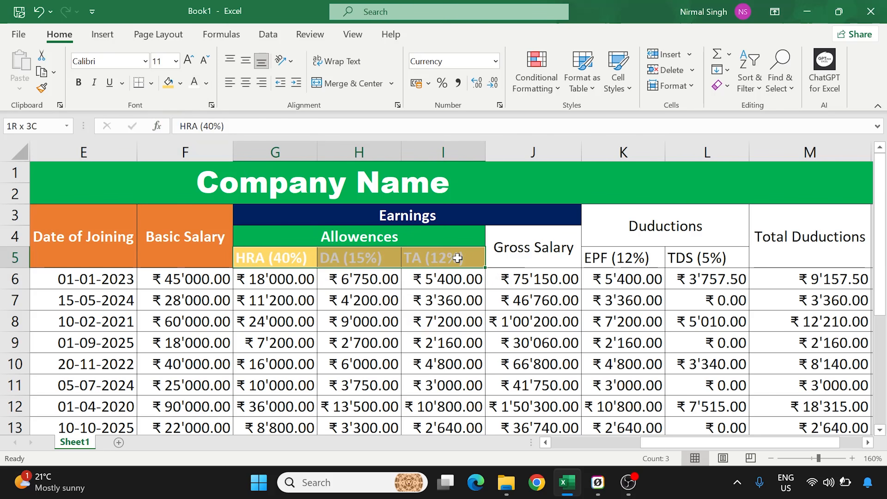
pyautogui.click(206, 83)
pyautogui.click(206, 140)
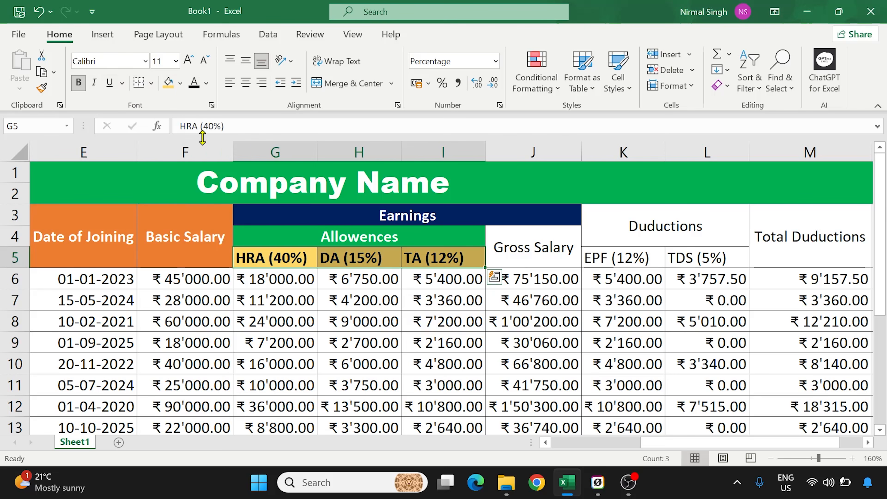
# Step: Give the Gross Salary header a light blue fill and bold text
pyautogui.click(498, 232)
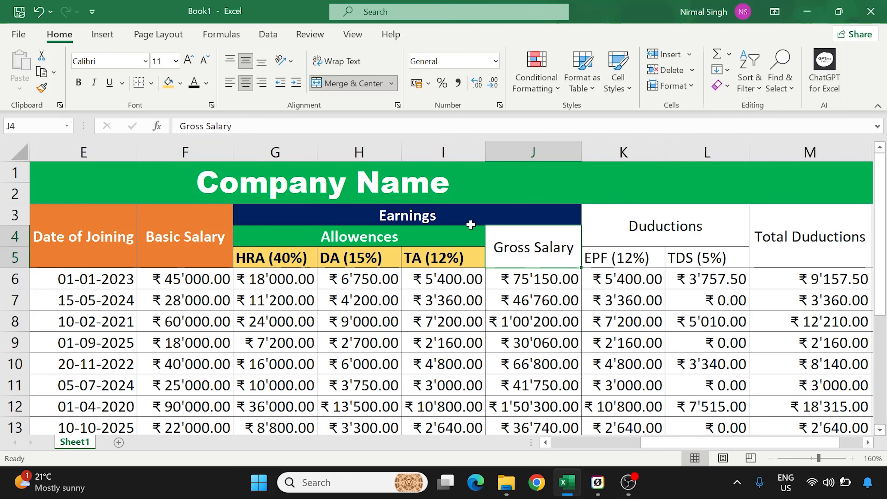
pyautogui.click(181, 83)
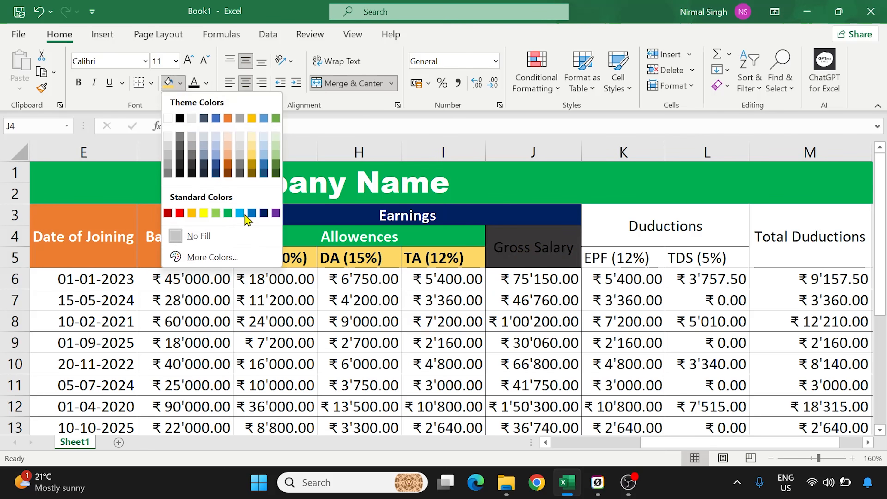
pyautogui.click(215, 156)
pyautogui.click(79, 82)
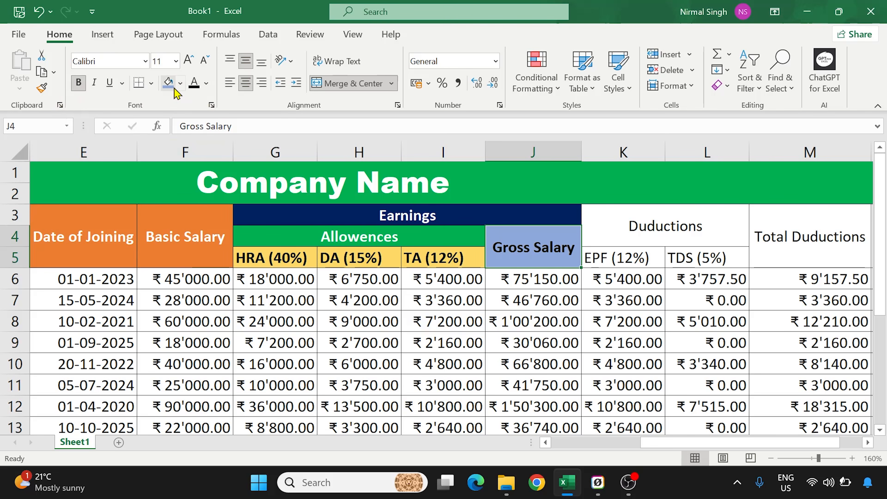
# Step: Fill the Duductions header above EPF and TDS with red and make its text bold and white
pyautogui.click(634, 230)
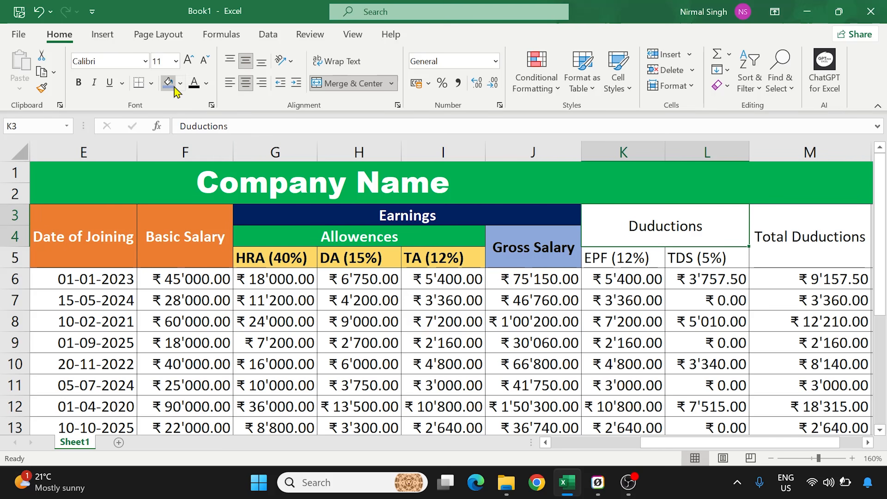
pyautogui.click(168, 82)
pyautogui.click(180, 83)
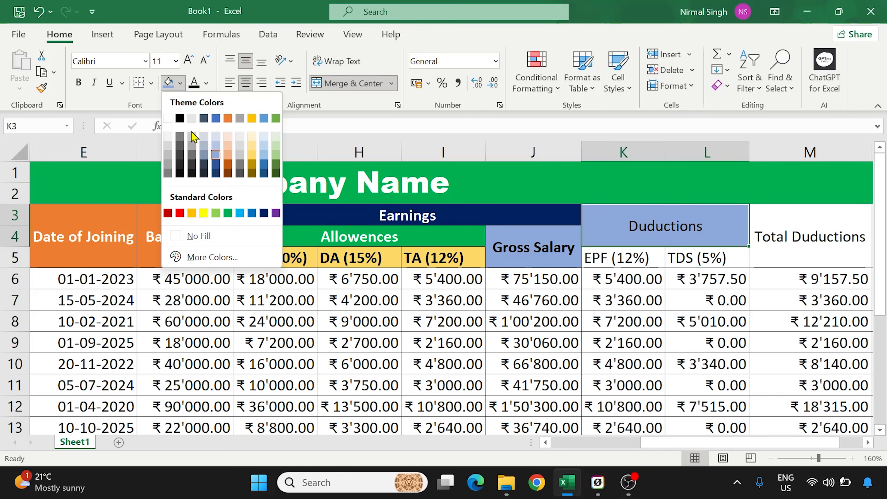
pyautogui.click(180, 213)
pyautogui.click(78, 82)
pyautogui.click(206, 83)
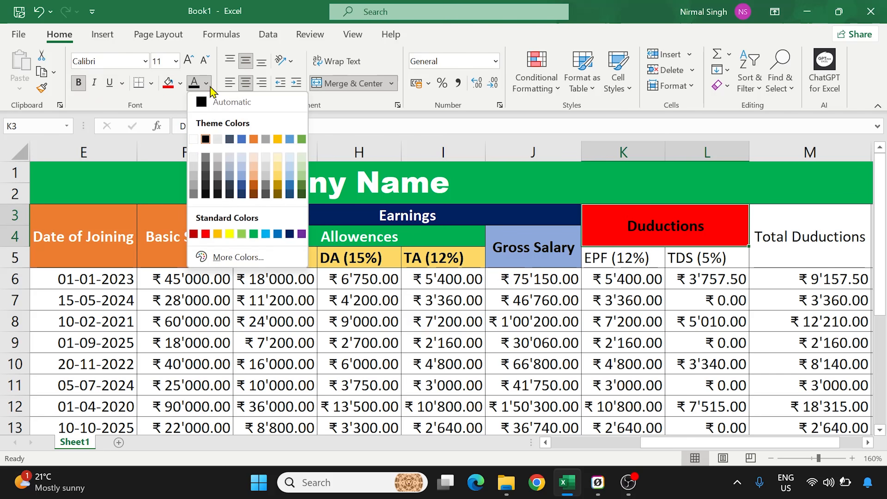
pyautogui.click(198, 139)
# Step: Give the EPF (12%) and TDS (5%) header cells a blue fill with bold white text
pyautogui.moveTo(615, 257); pyautogui.dragTo(702, 258)
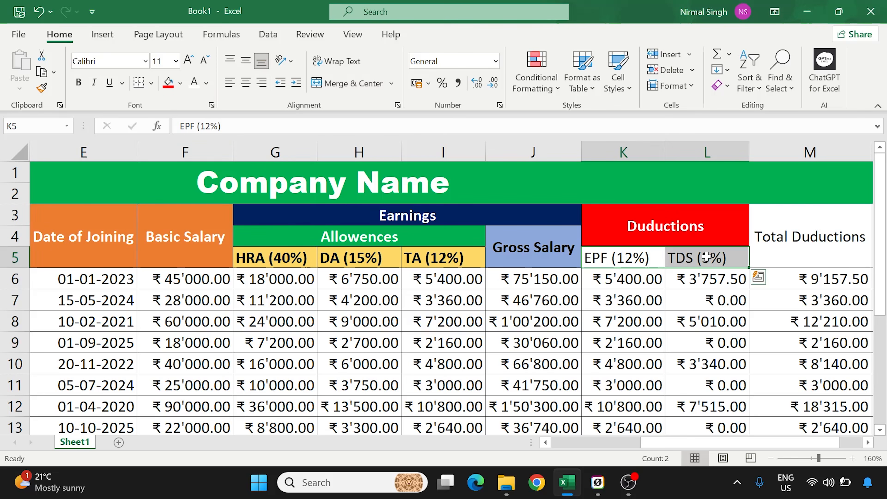
pyautogui.click(180, 83)
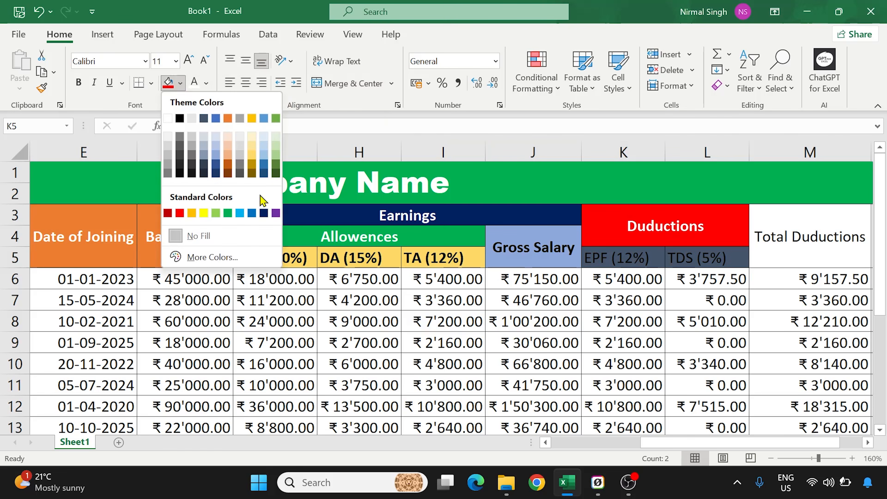
pyautogui.click(252, 212)
pyautogui.click(78, 83)
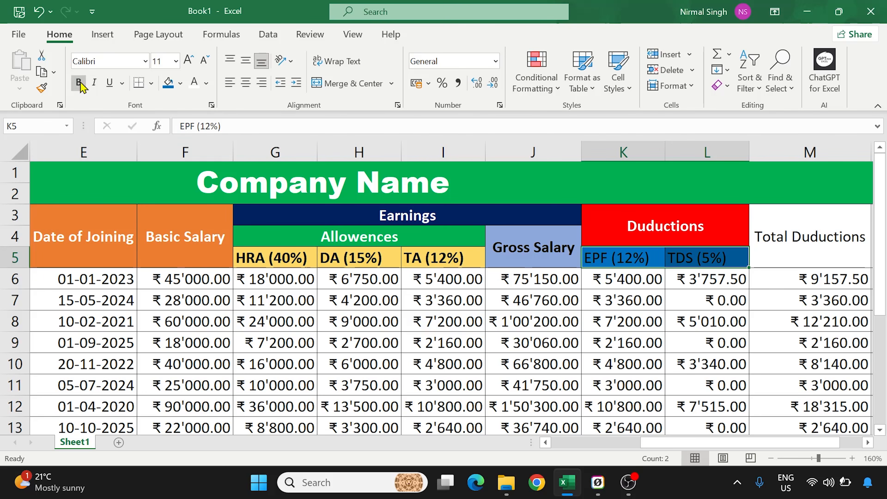
pyautogui.click(194, 82)
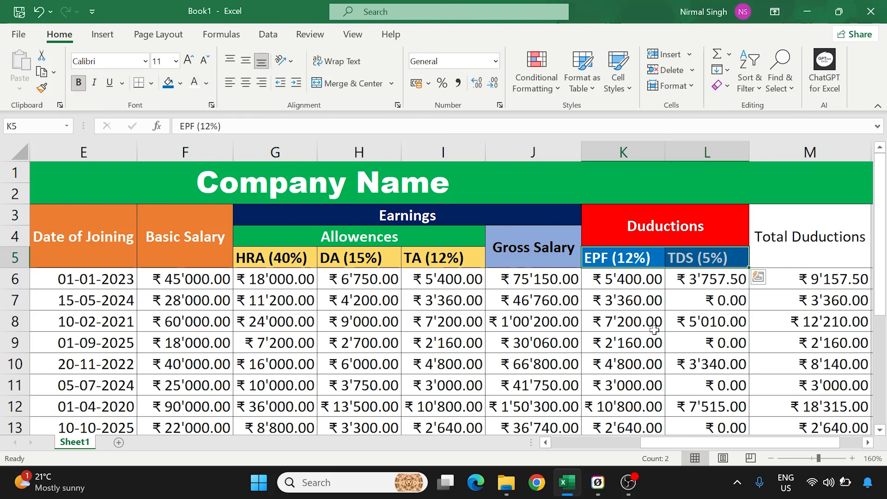
# Step: Give the Total Duductions header a yellow fill with bold black text
pyautogui.moveTo(709, 443); pyautogui.dragTo(731, 449)
pyautogui.click(687, 235)
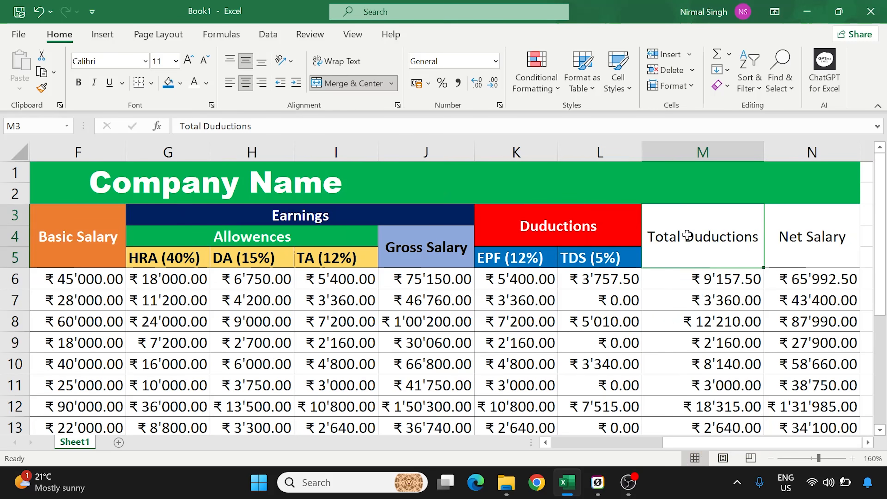
pyautogui.click(180, 84)
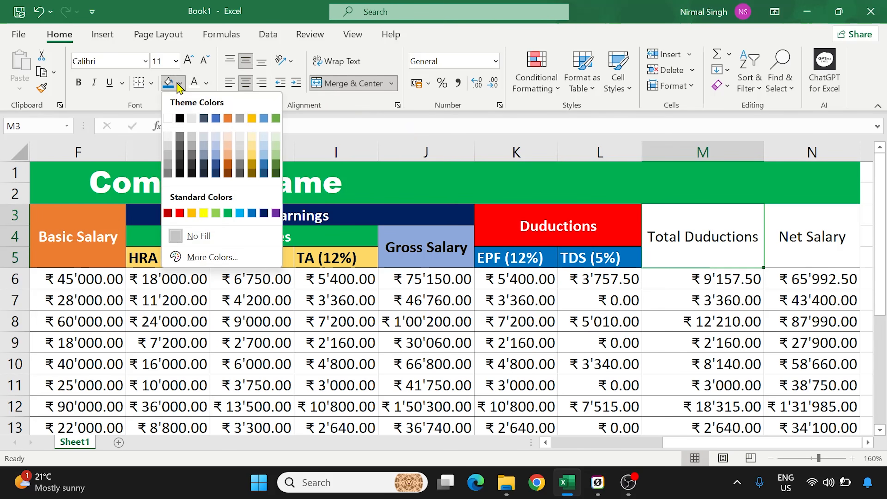
pyautogui.click(203, 214)
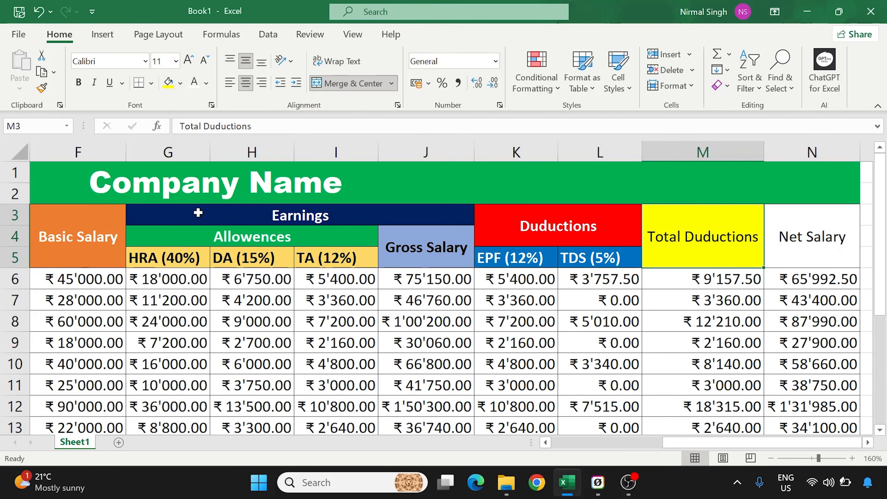
pyautogui.click(78, 83)
pyautogui.click(194, 84)
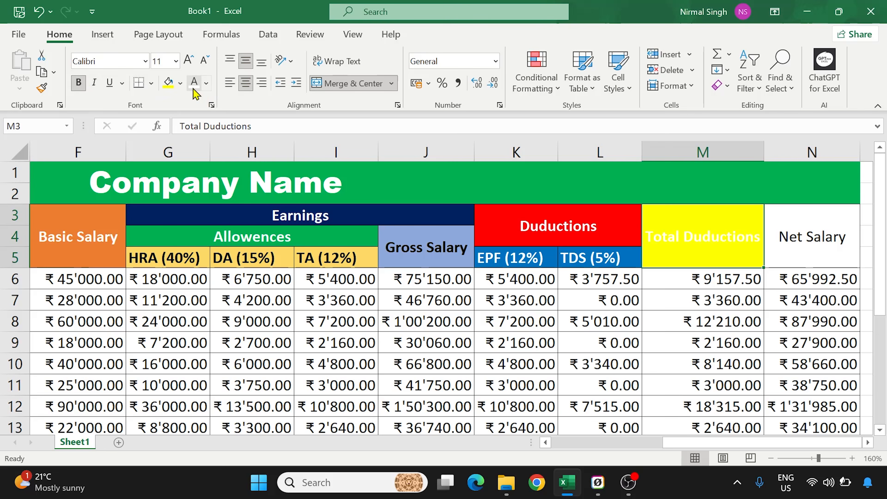
pyautogui.click(207, 84)
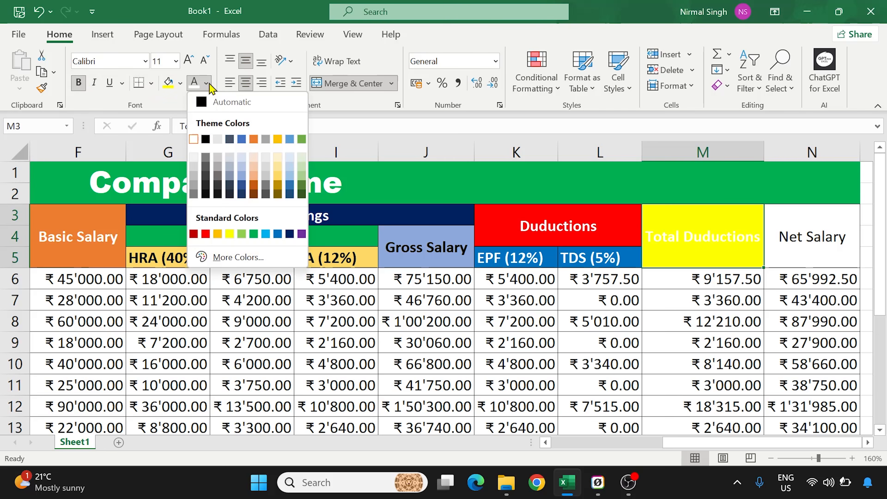
pyautogui.click(205, 139)
# Step: Give the Net Salary header a green fill with bold white text
pyautogui.click(785, 224)
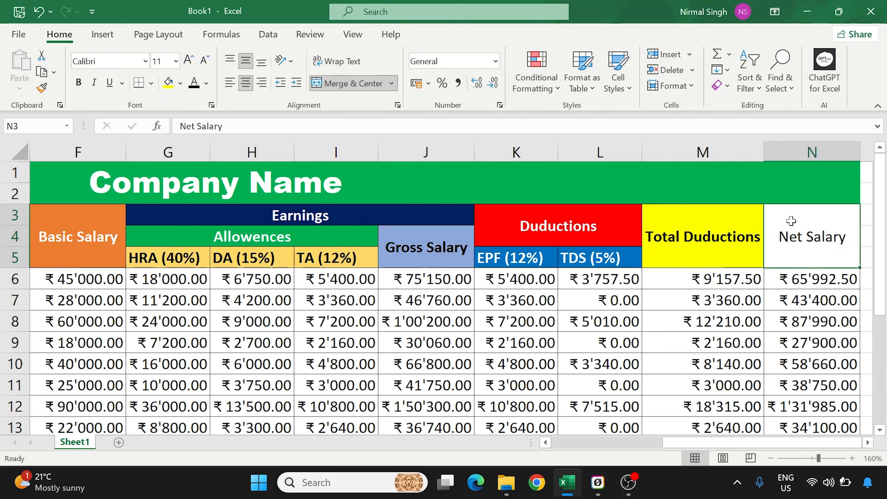
pyautogui.click(180, 83)
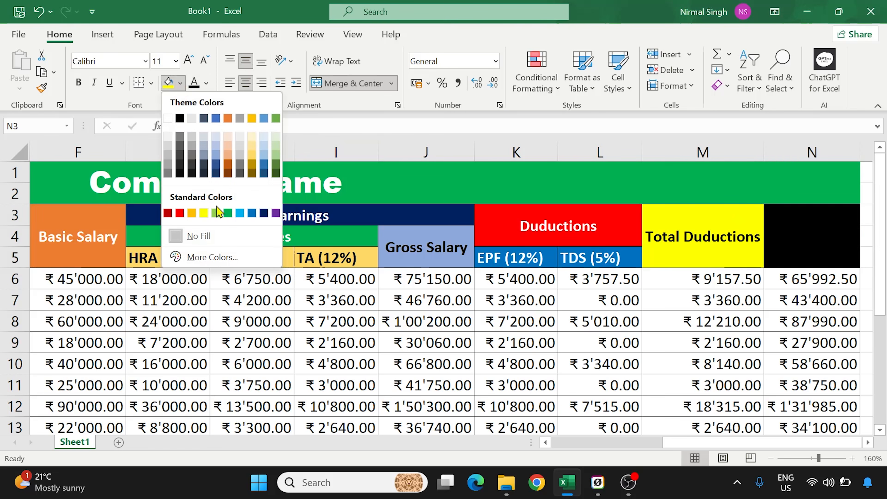
pyautogui.click(227, 213)
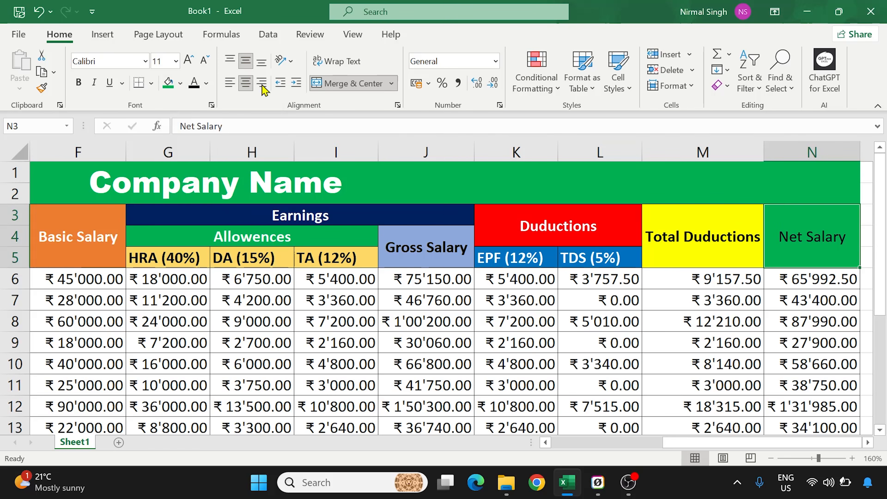
pyautogui.click(79, 82)
pyautogui.click(206, 83)
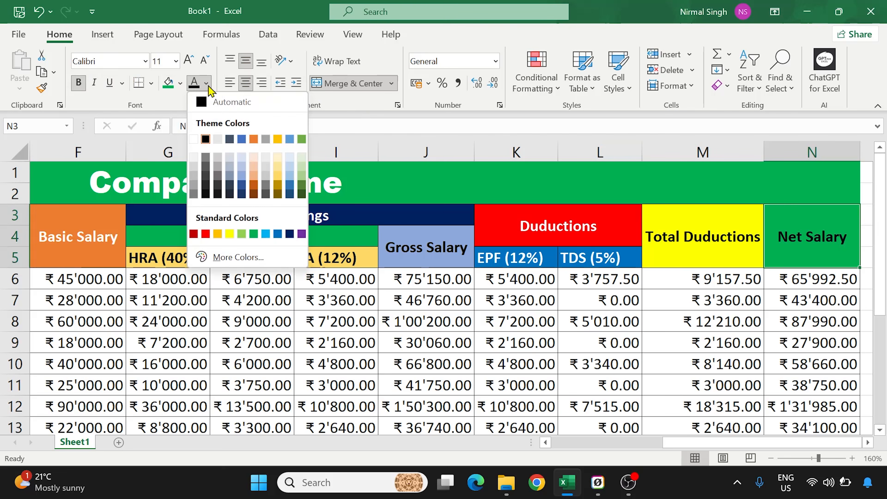
pyautogui.click(194, 139)
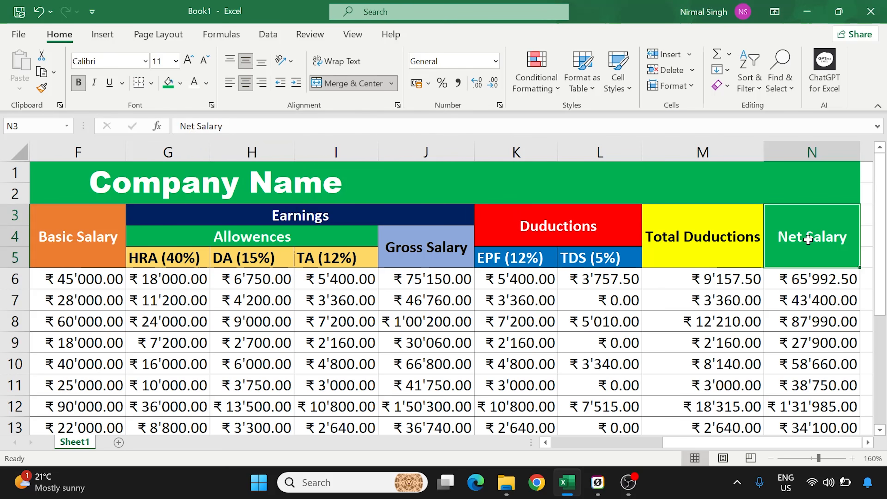
# Step: Zoom out to 90% and look over the whole salary sheet with its formatted headers and employee rows
pyautogui.scroll(-1, 816, 234)
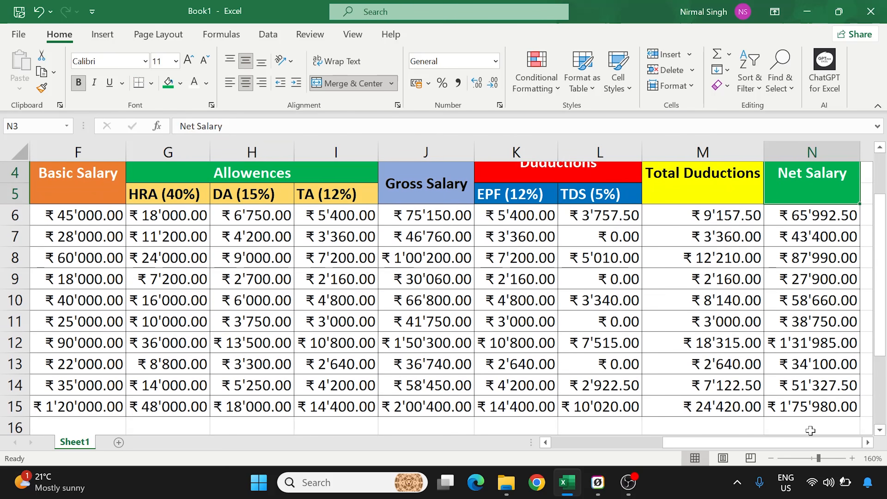
pyautogui.click(771, 458)
pyautogui.click(771, 458)
pyautogui.click(771, 459)
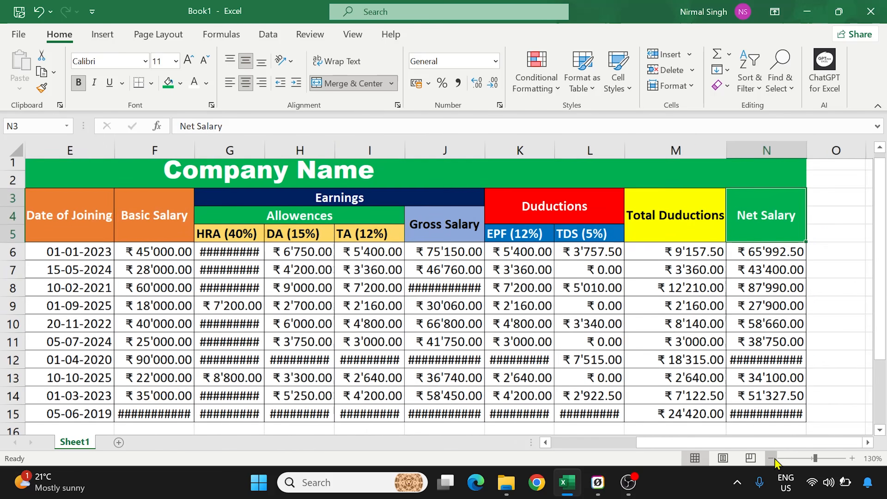
pyautogui.click(771, 458)
pyautogui.click(771, 458)
pyautogui.click(772, 458)
pyautogui.click(771, 458)
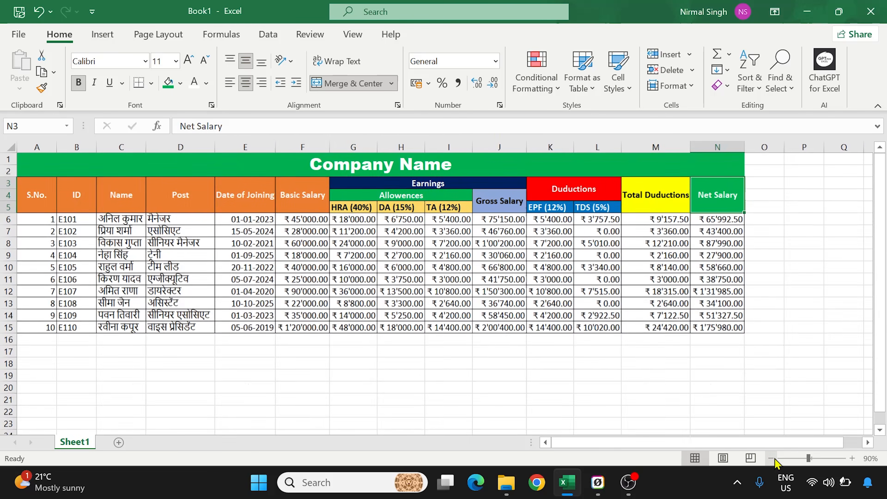
pyautogui.moveTo(710, 445); pyautogui.dragTo(641, 444)
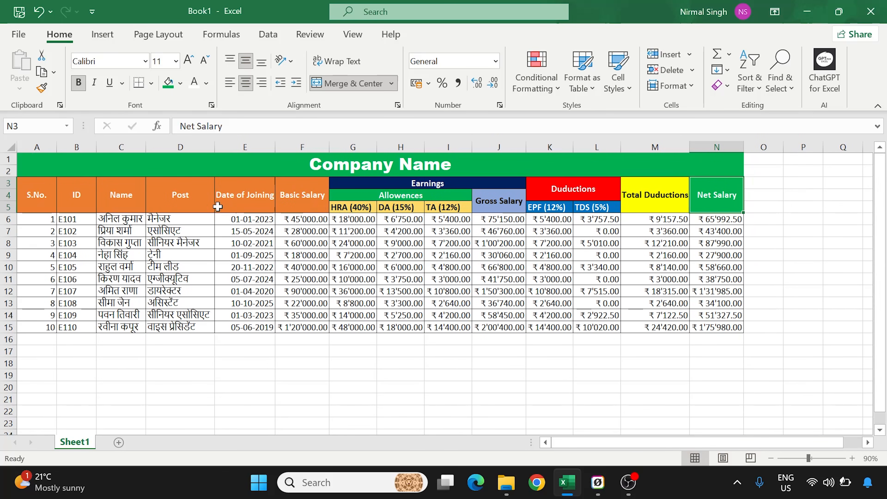
pyautogui.moveTo(34, 219); pyautogui.dragTo(188, 255)
pyautogui.click(234, 254)
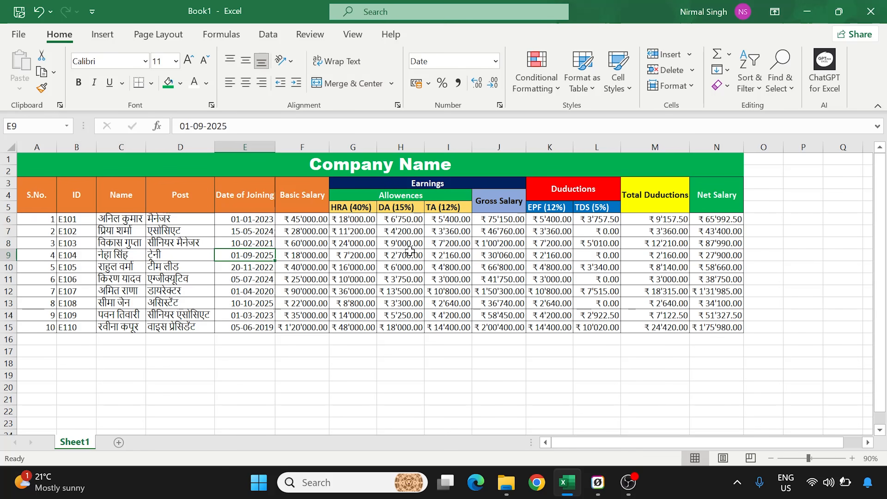
# Step: Apply the Green-Yellow-Red color scale conditional formatting to the Basic Salary values in F6:F15
pyautogui.moveTo(292, 220); pyautogui.dragTo(300, 325)
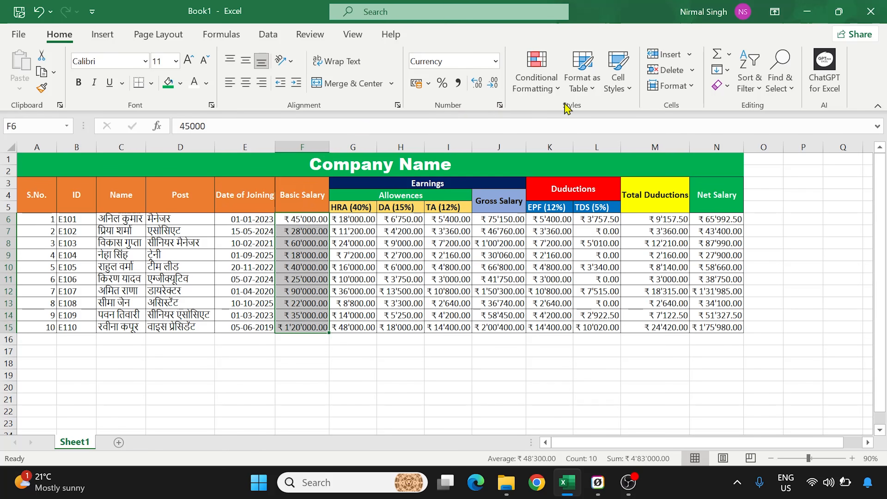
pyautogui.click(572, 87)
pyautogui.moveTo(588, 213)
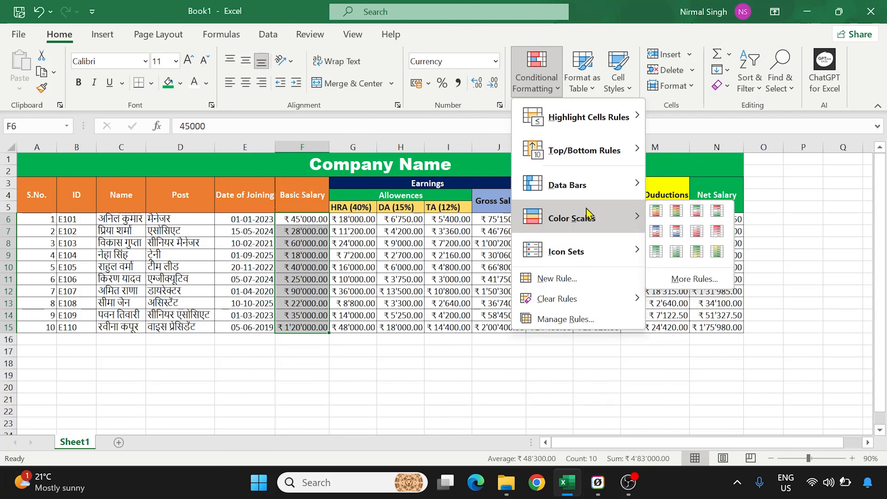
pyautogui.click(656, 211)
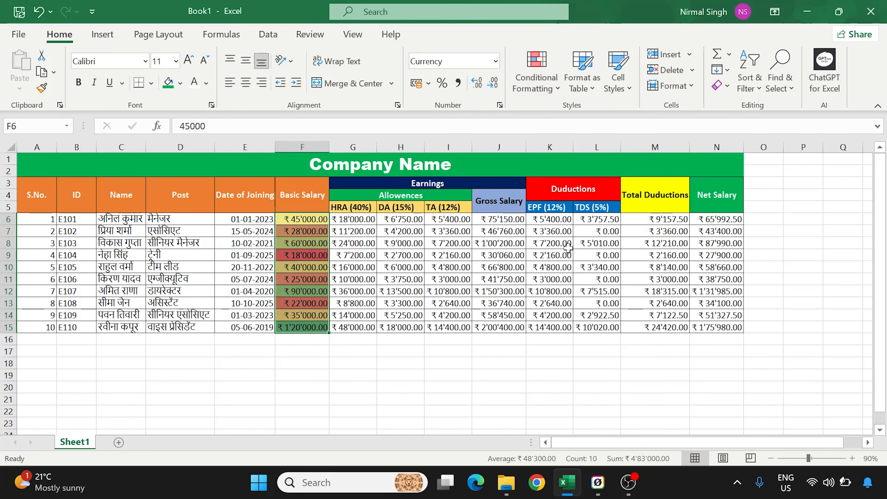
# Step: Apply the Green-Yellow-Red color scale to the Gross Salary values in J6:J15
pyautogui.moveTo(500, 219); pyautogui.dragTo(502, 325)
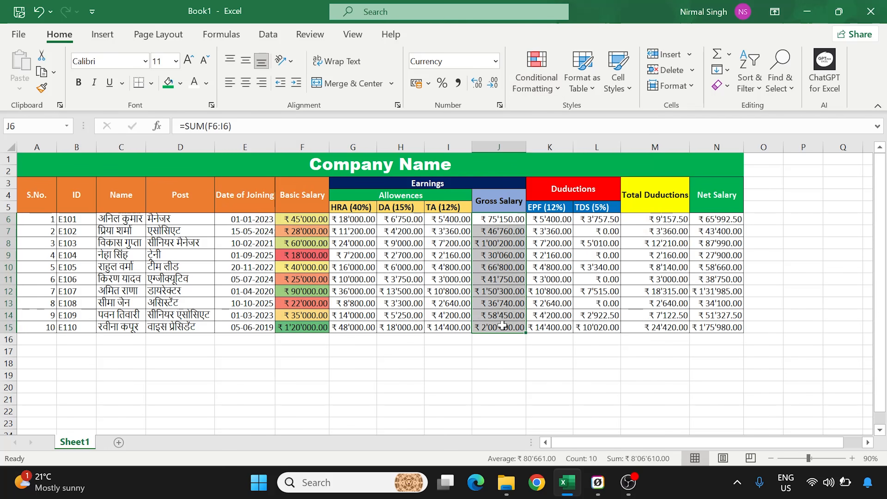
pyautogui.click(541, 88)
pyautogui.moveTo(593, 229)
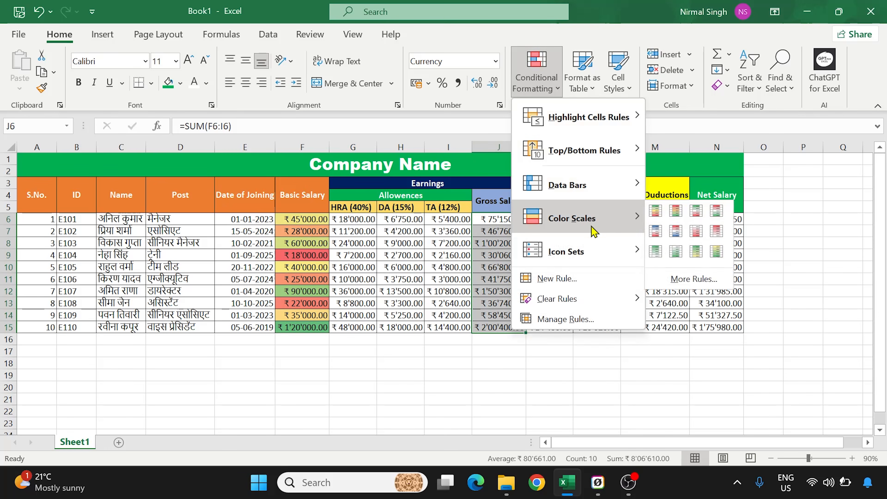
pyautogui.click(656, 210)
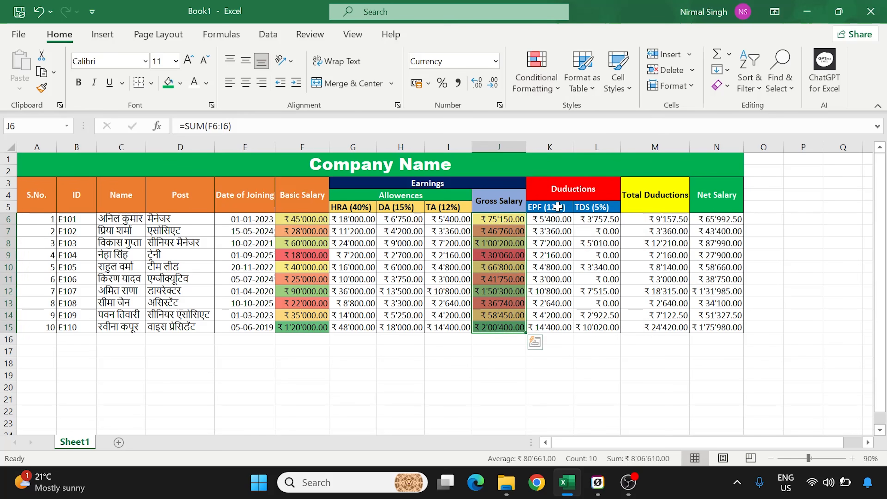
# Step: Apply the Green-Yellow-Red color scale to the Net Salary values in N6:N15
pyautogui.moveTo(716, 219); pyautogui.dragTo(709, 321)
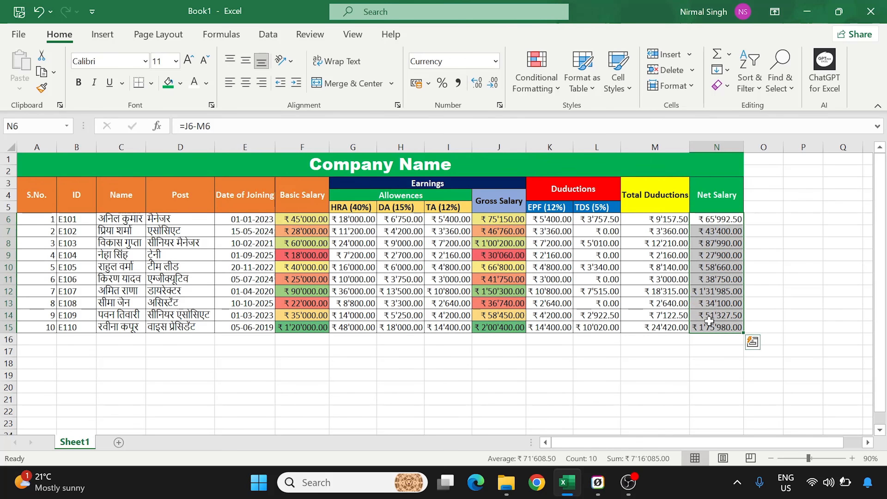
pyautogui.click(558, 89)
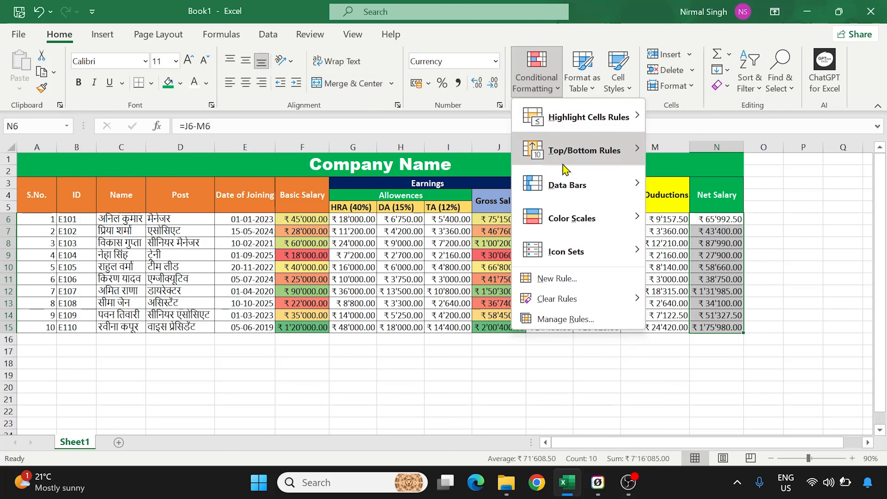
pyautogui.moveTo(632, 220)
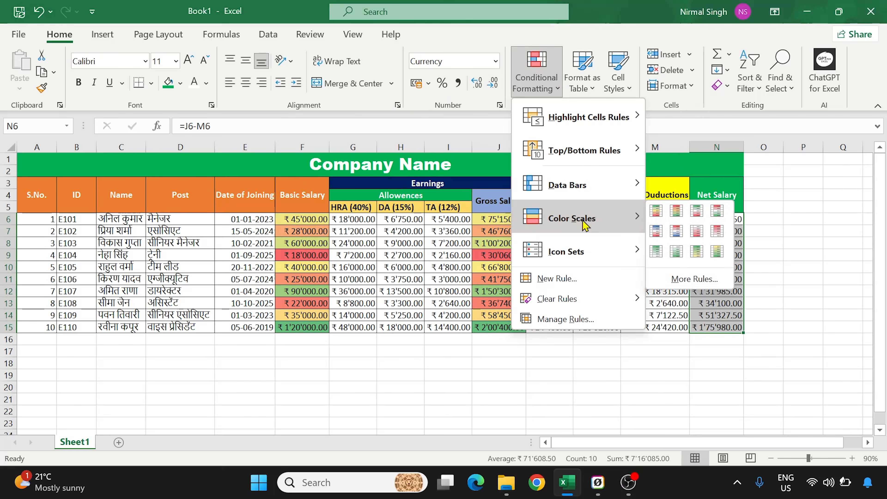
pyautogui.click(657, 212)
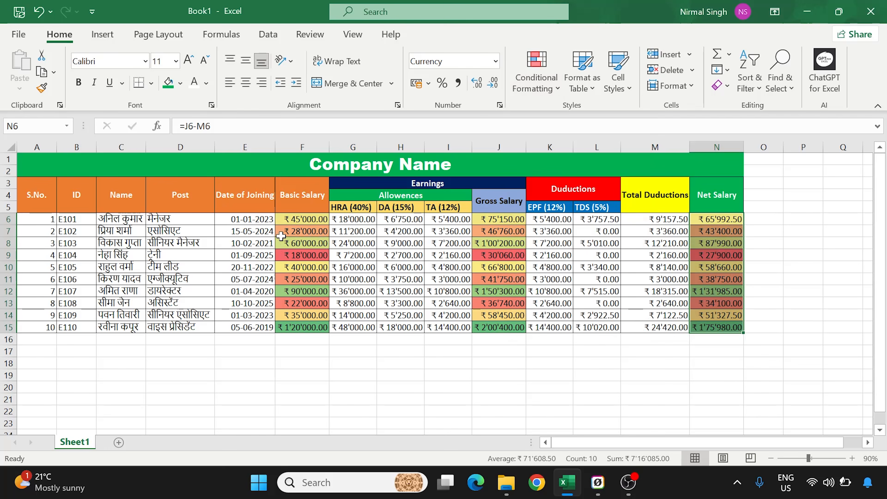